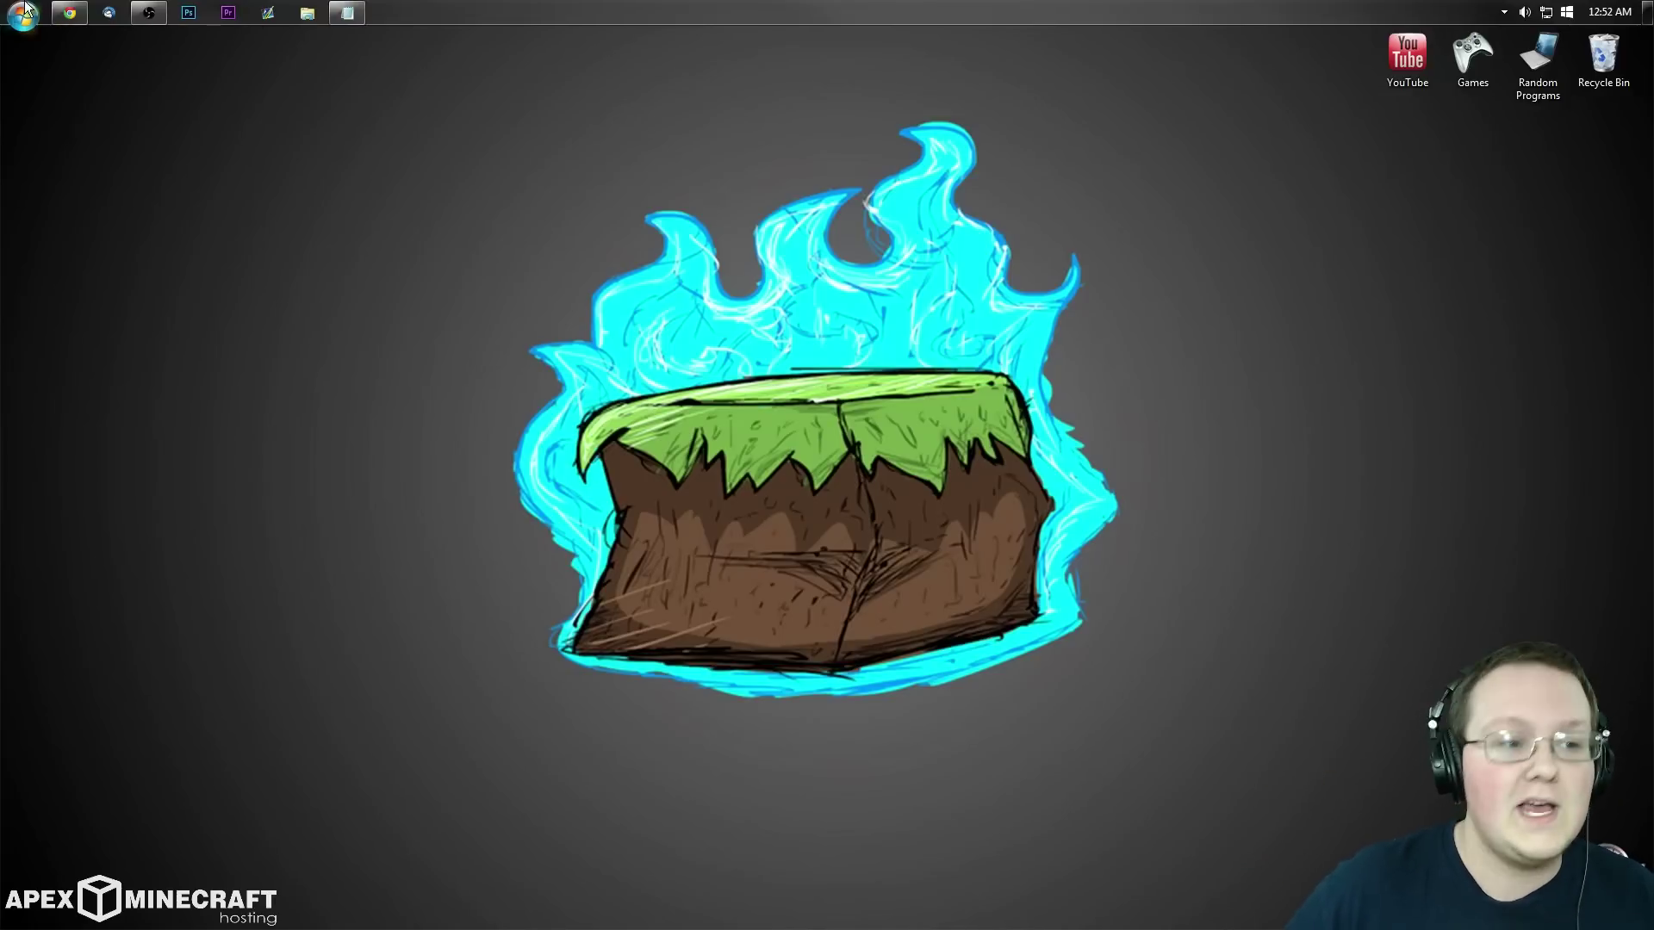
# Switch to Chrome and open the mirror download page for OptiFine 1.8.0 HD U D5 from the OptiFine downloads list.
pyautogui.click(69, 12)
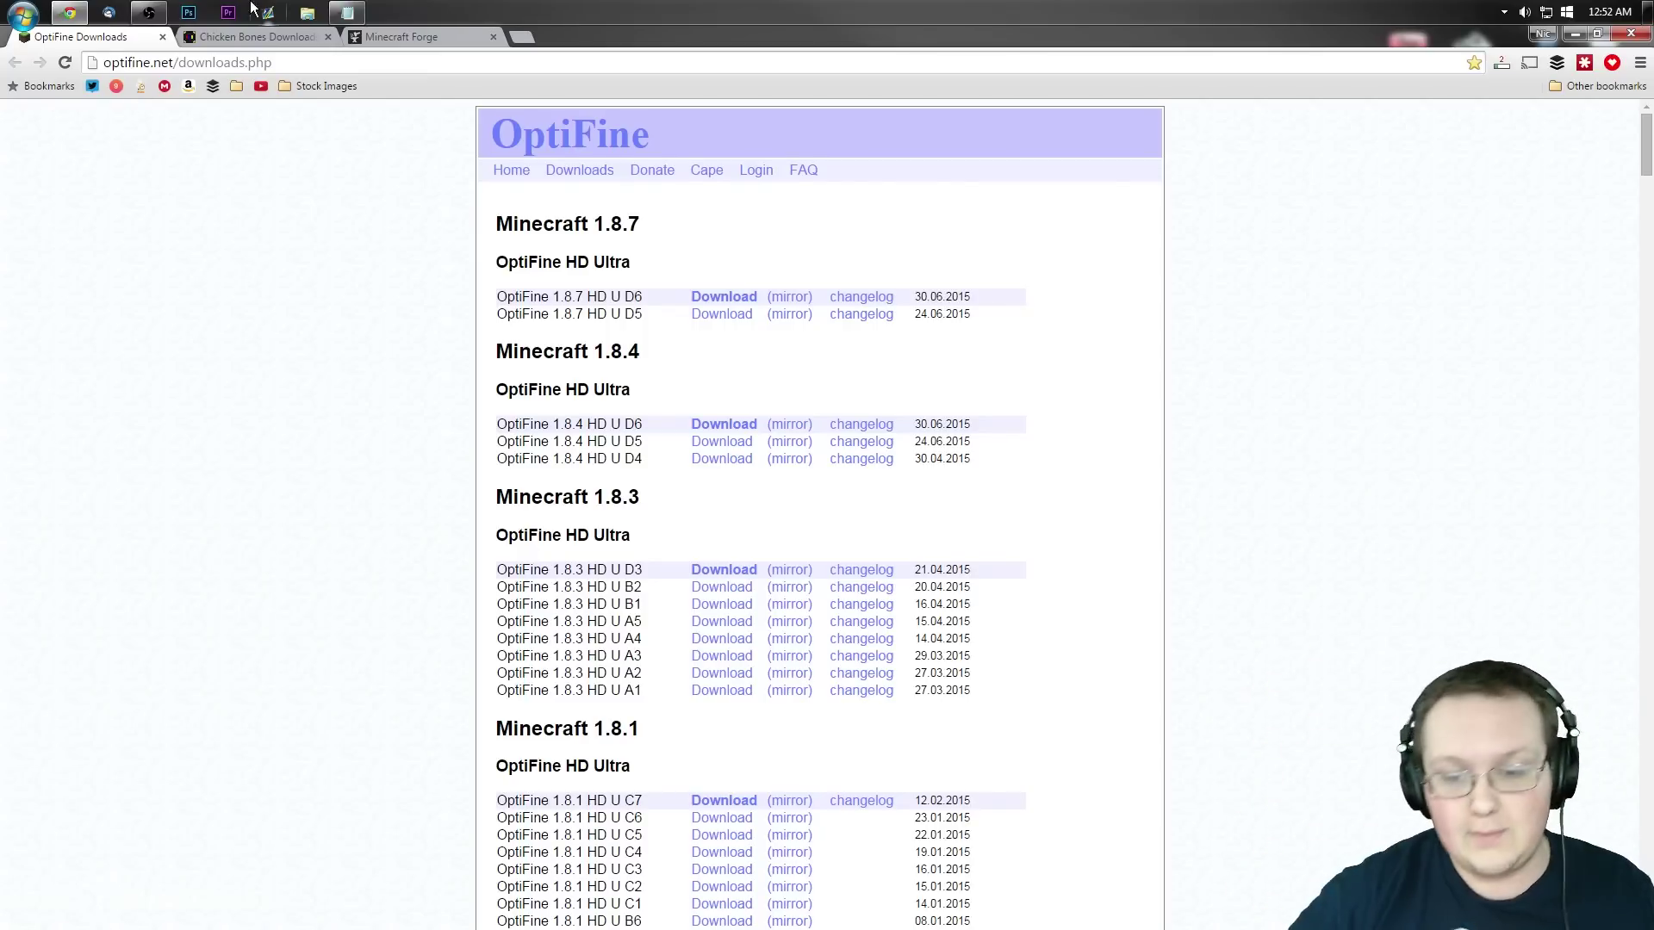
pyautogui.scroll(-8, 430, 334)
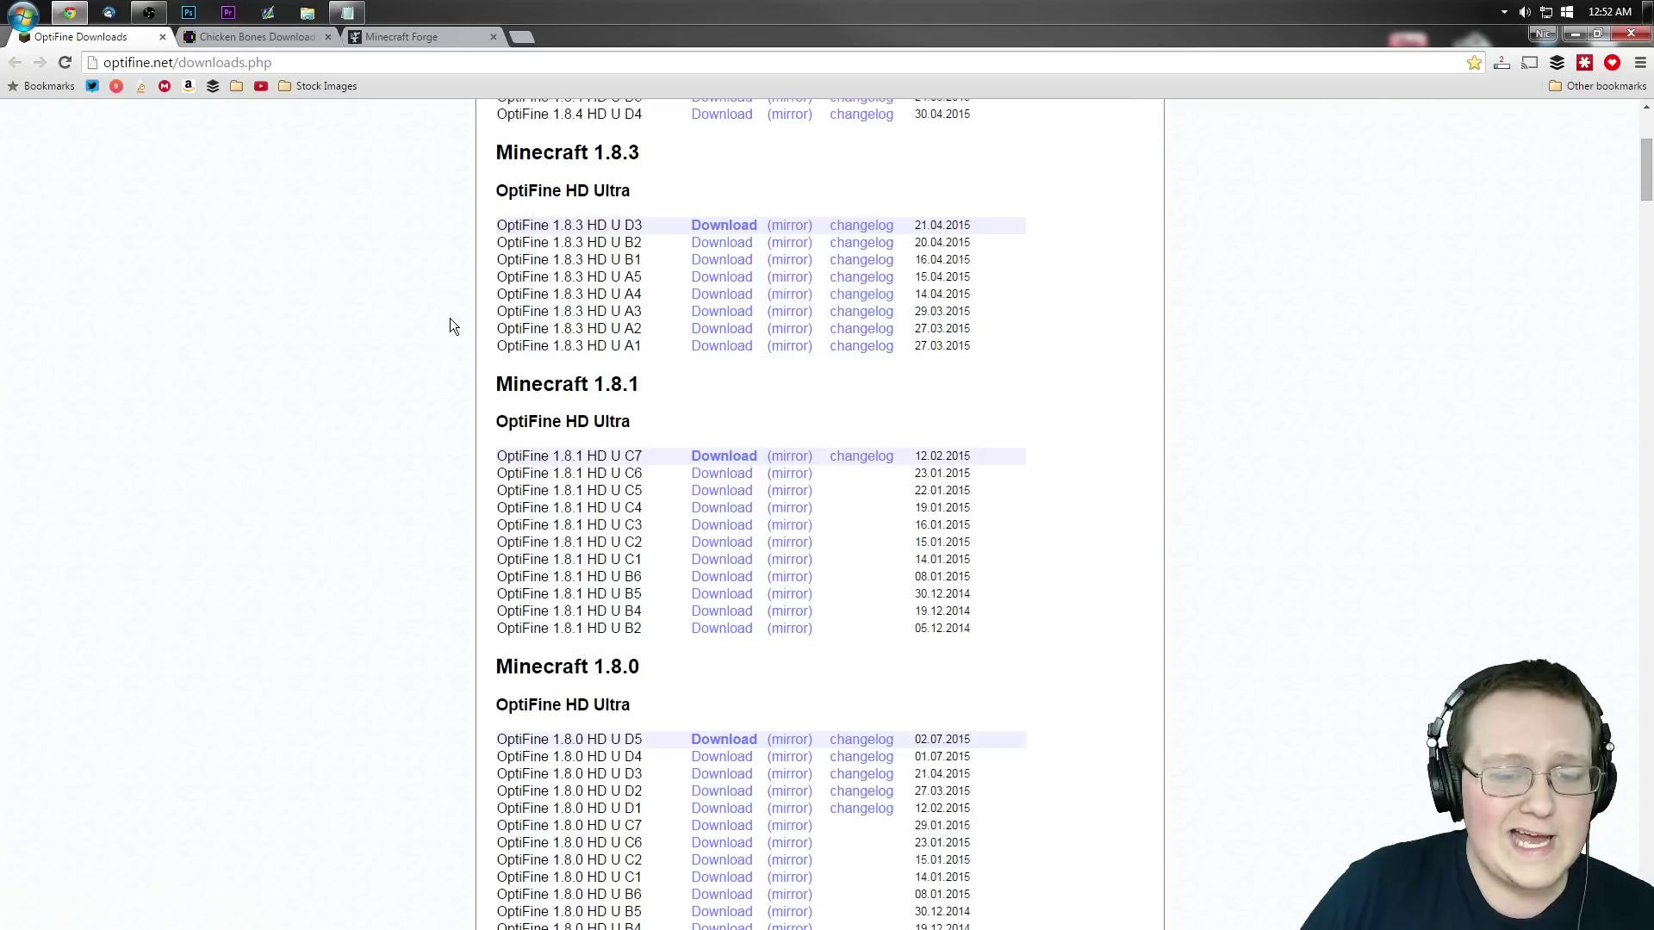
pyautogui.scroll(-1, 439, 296)
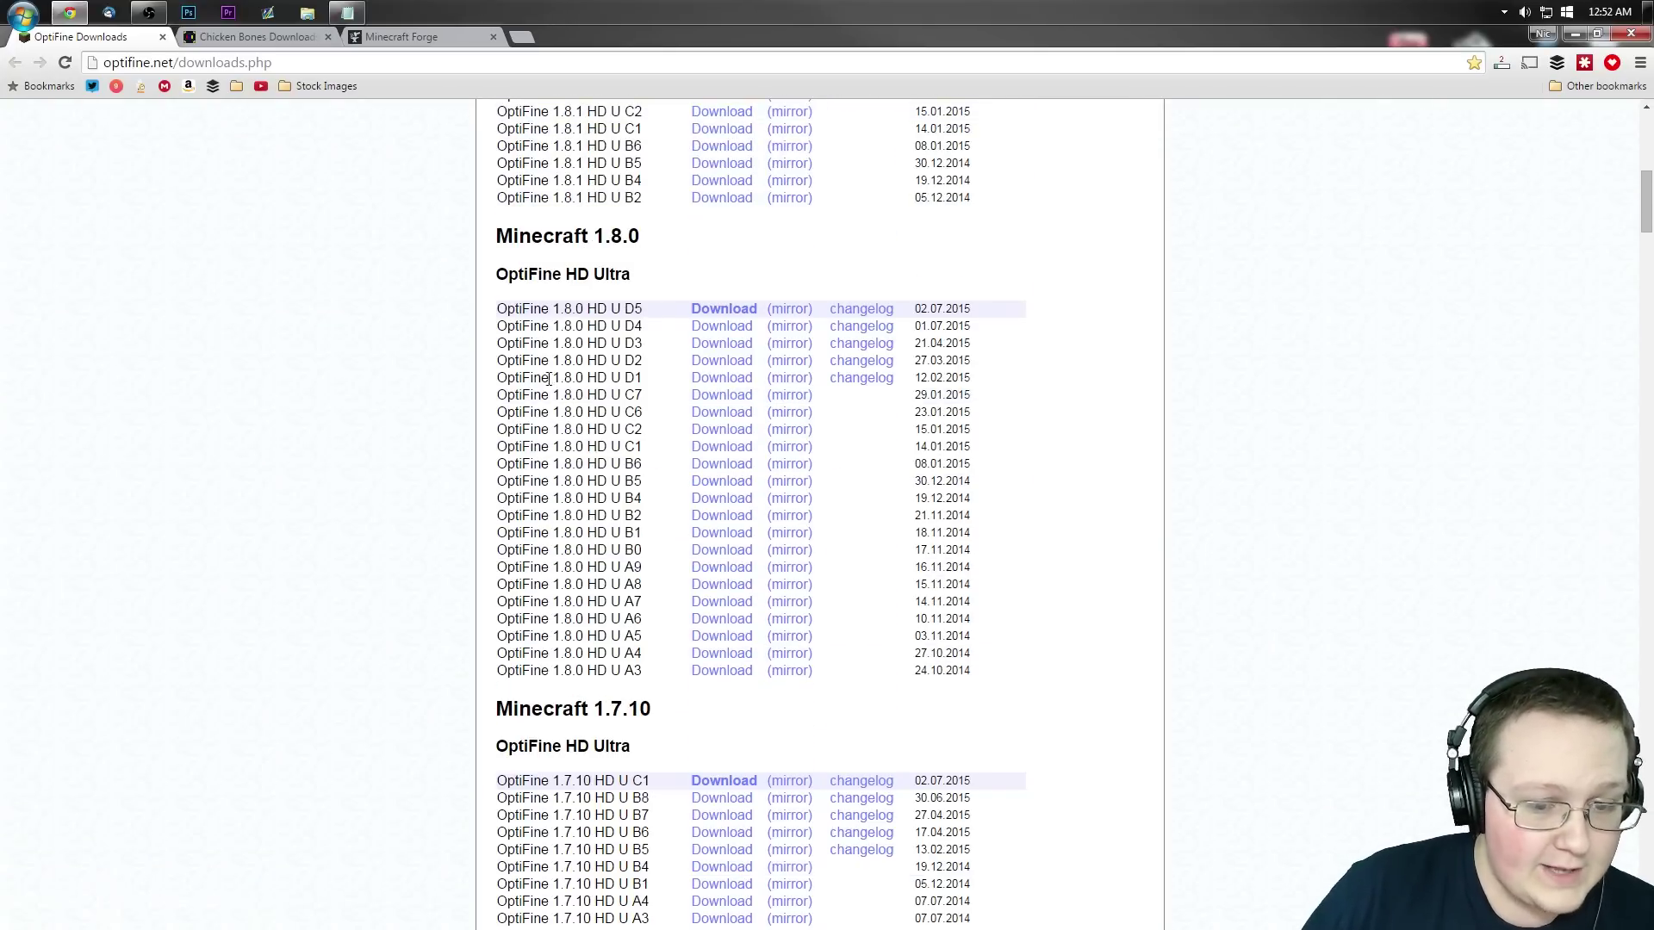
pyautogui.scroll(9, 531, 283)
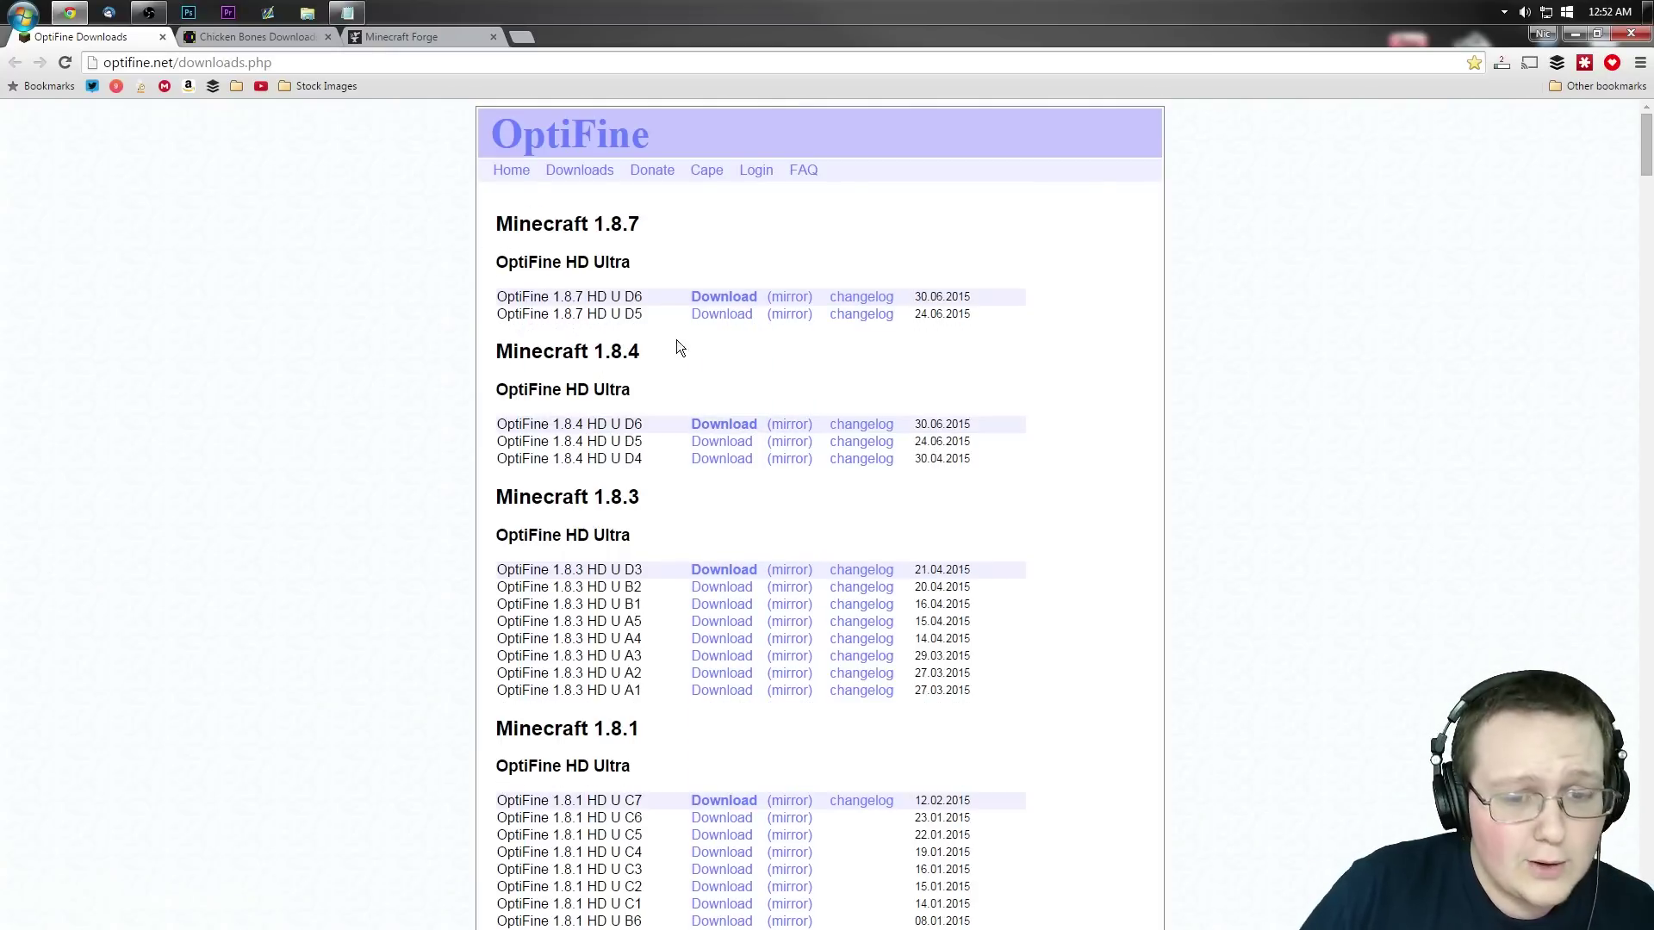
pyautogui.scroll(-5, 643, 310)
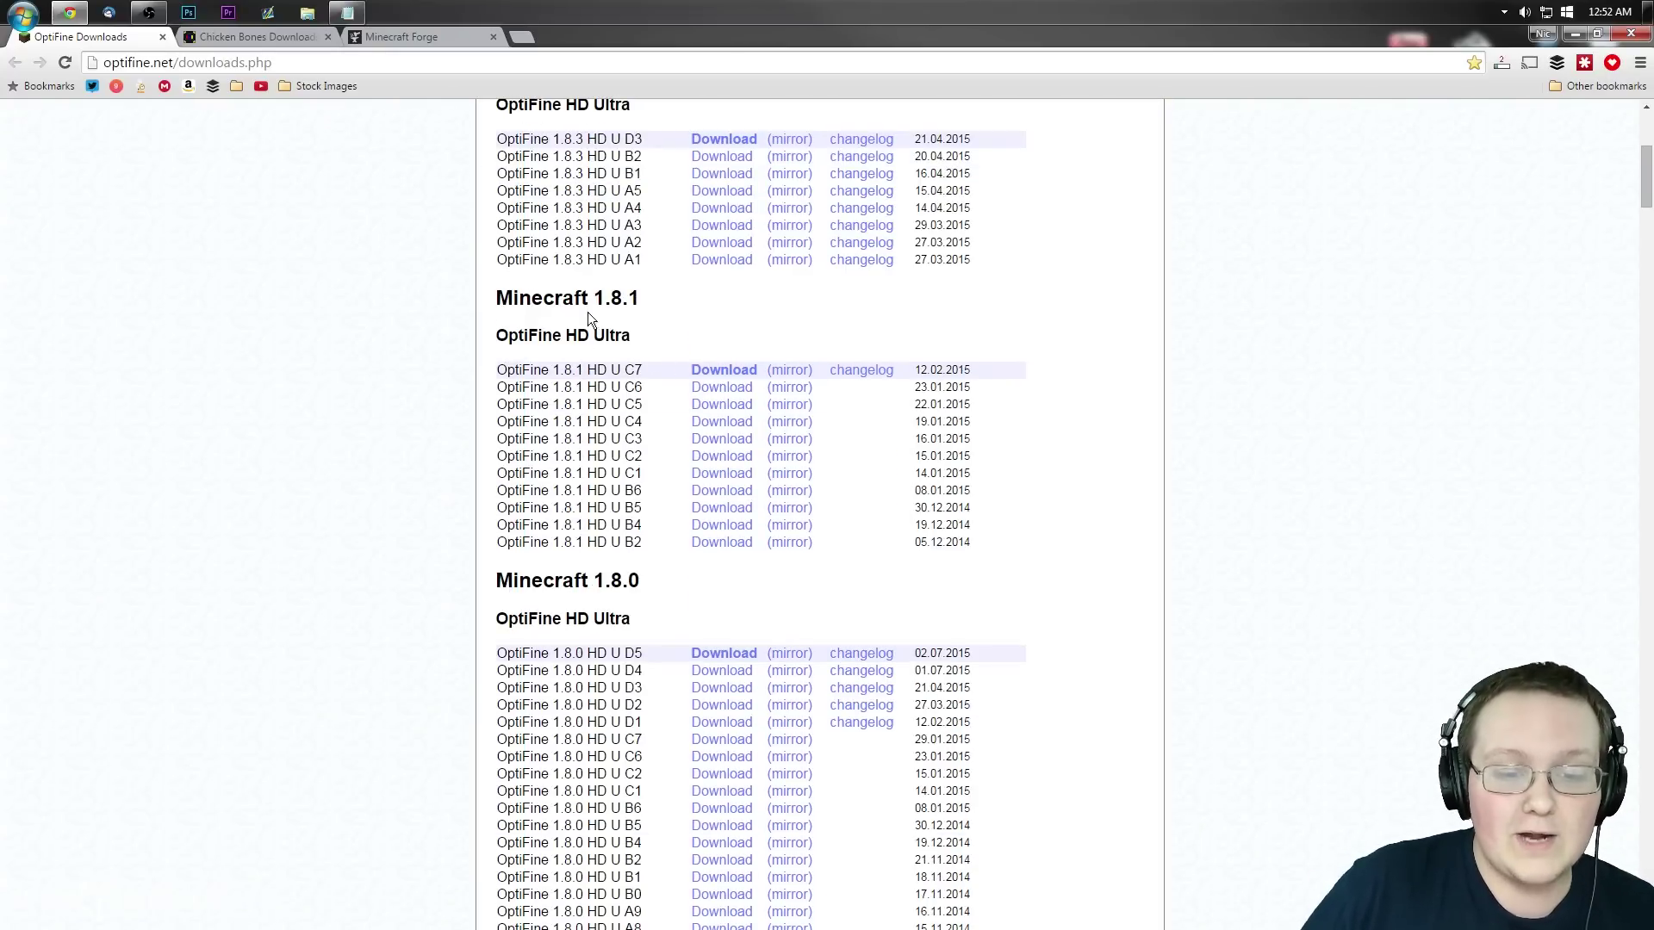
pyautogui.scroll(-2, 588, 317)
pyautogui.moveTo(551, 431)
pyautogui.mouseDown()
pyautogui.moveTo(606, 408)
pyautogui.moveTo(498, 408)
pyautogui.moveTo(598, 447)
pyautogui.moveTo(547, 441)
pyautogui.mouseUp()
pyautogui.scroll(-1, 611, 478)
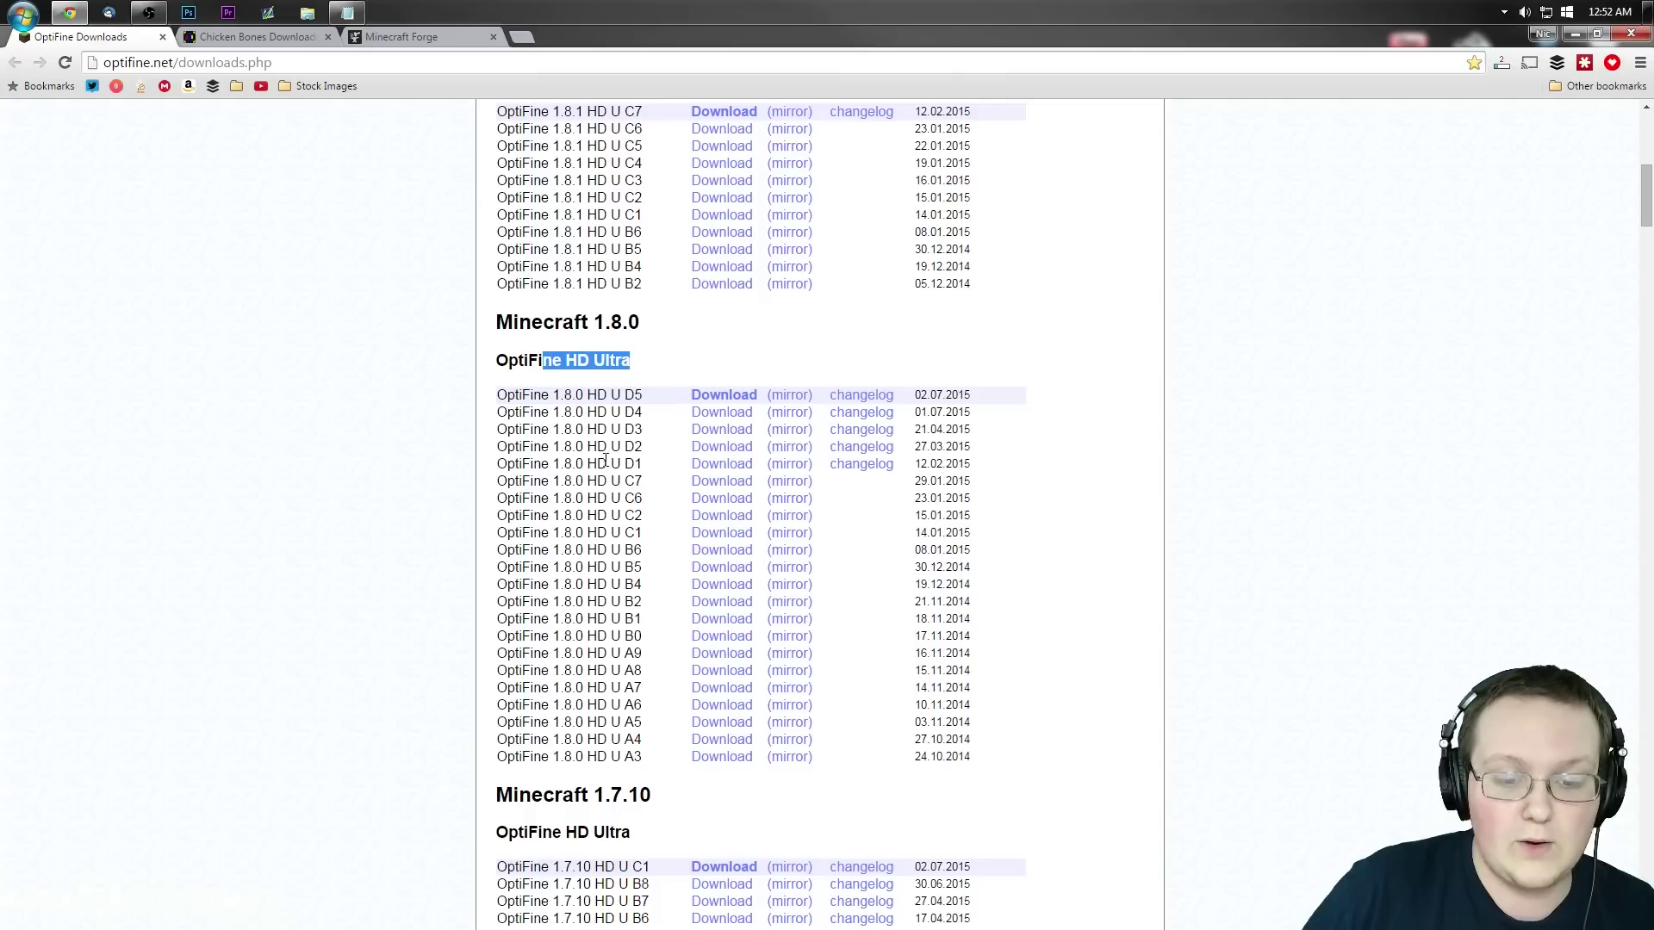
pyautogui.click(617, 415)
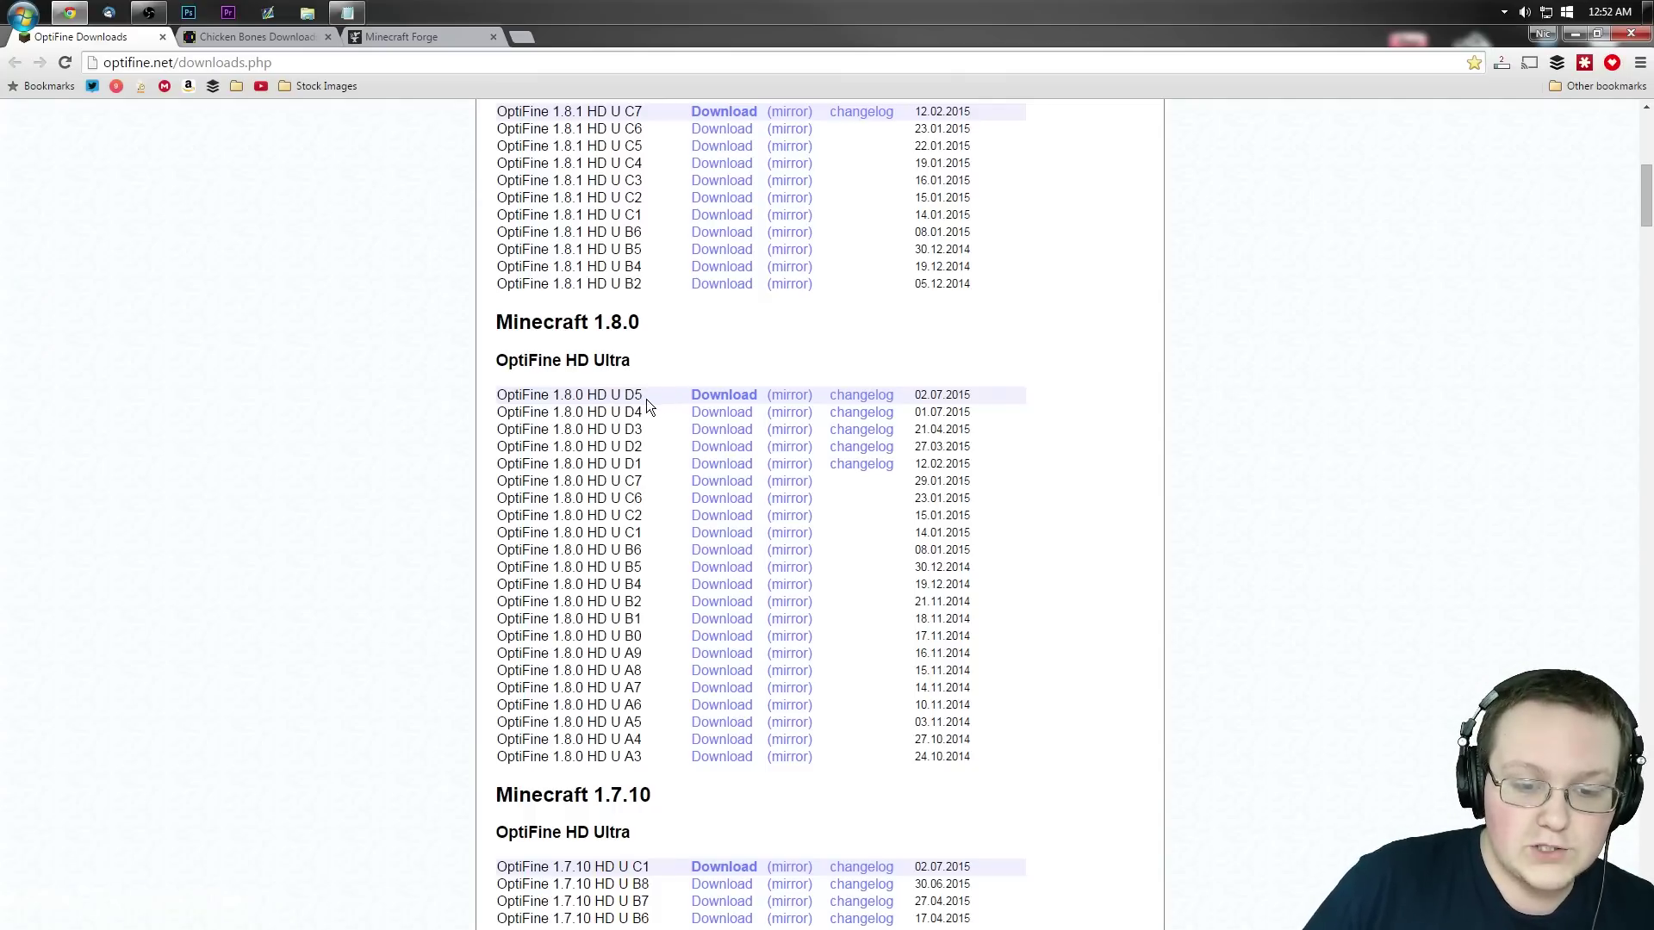
pyautogui.click(791, 400)
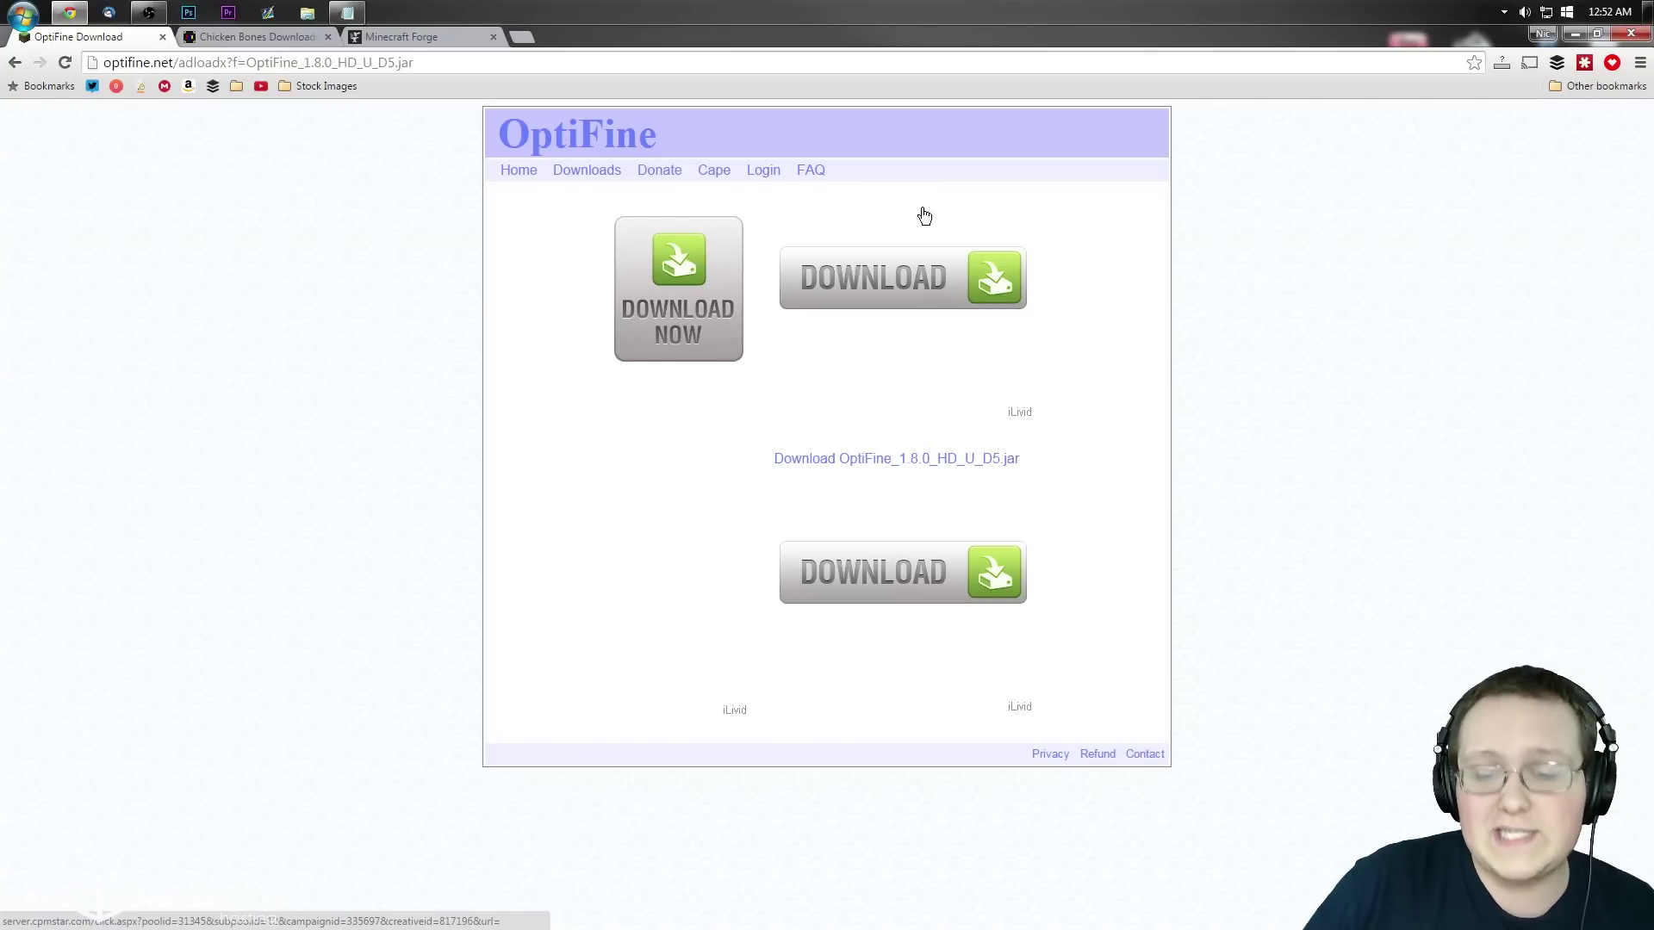
# Download OptiFine_1.8.0_HD_U_D5.jar, closing the FreeGamesZone advertisement page, and keep the file.
pyautogui.click(897, 458)
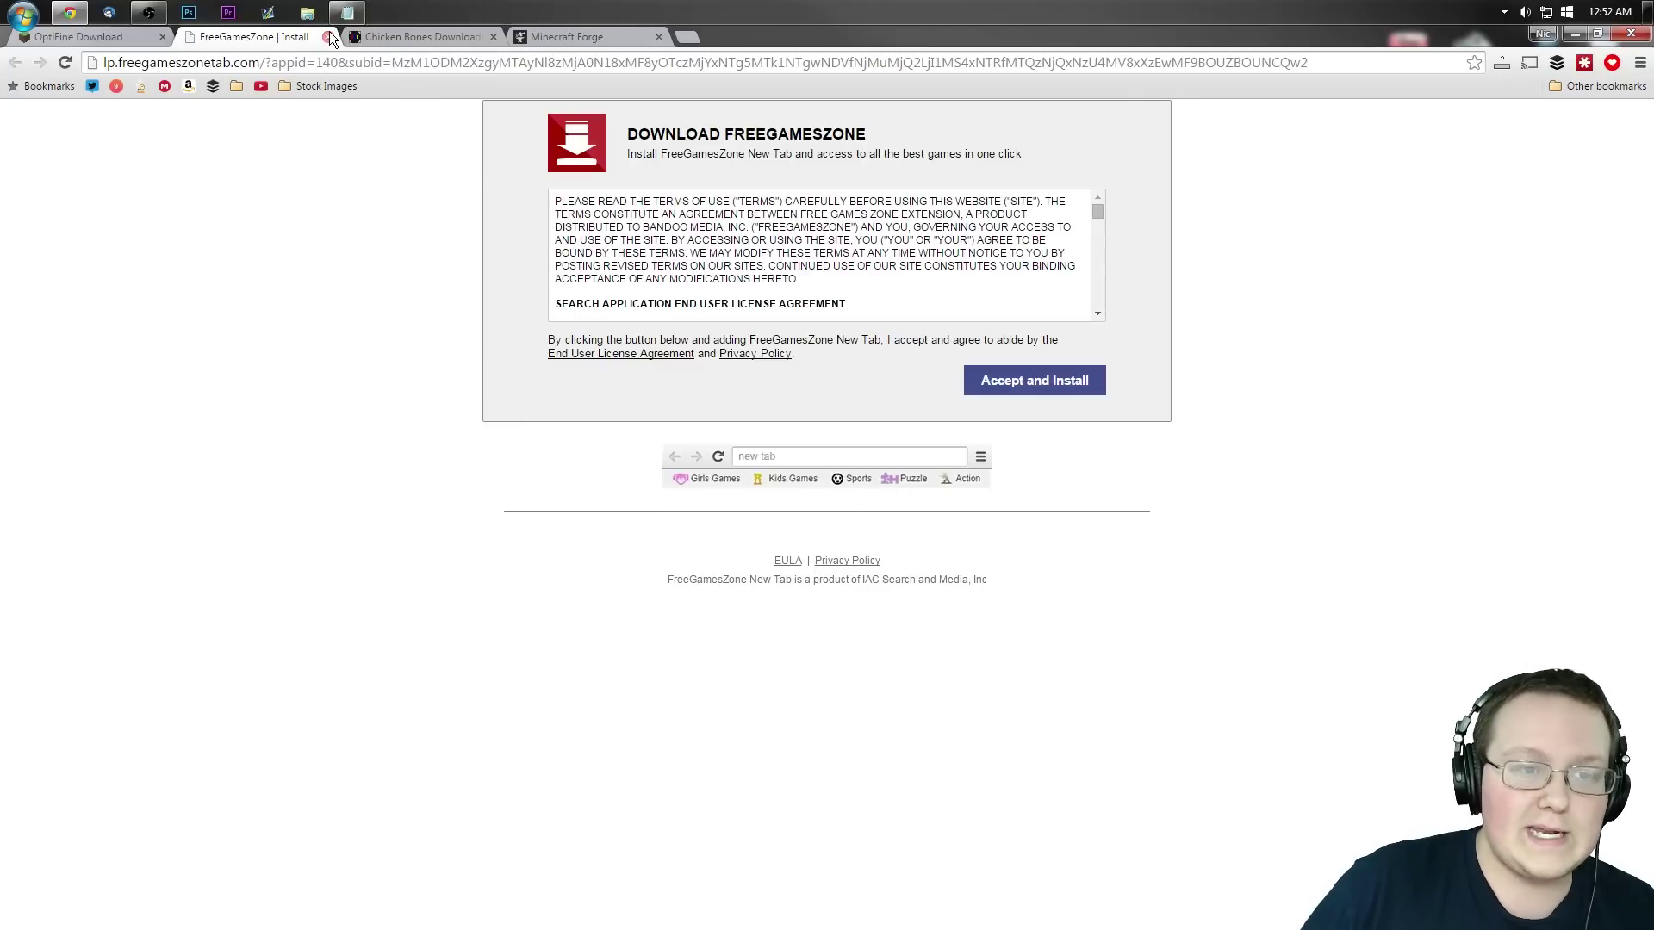
pyautogui.click(328, 36)
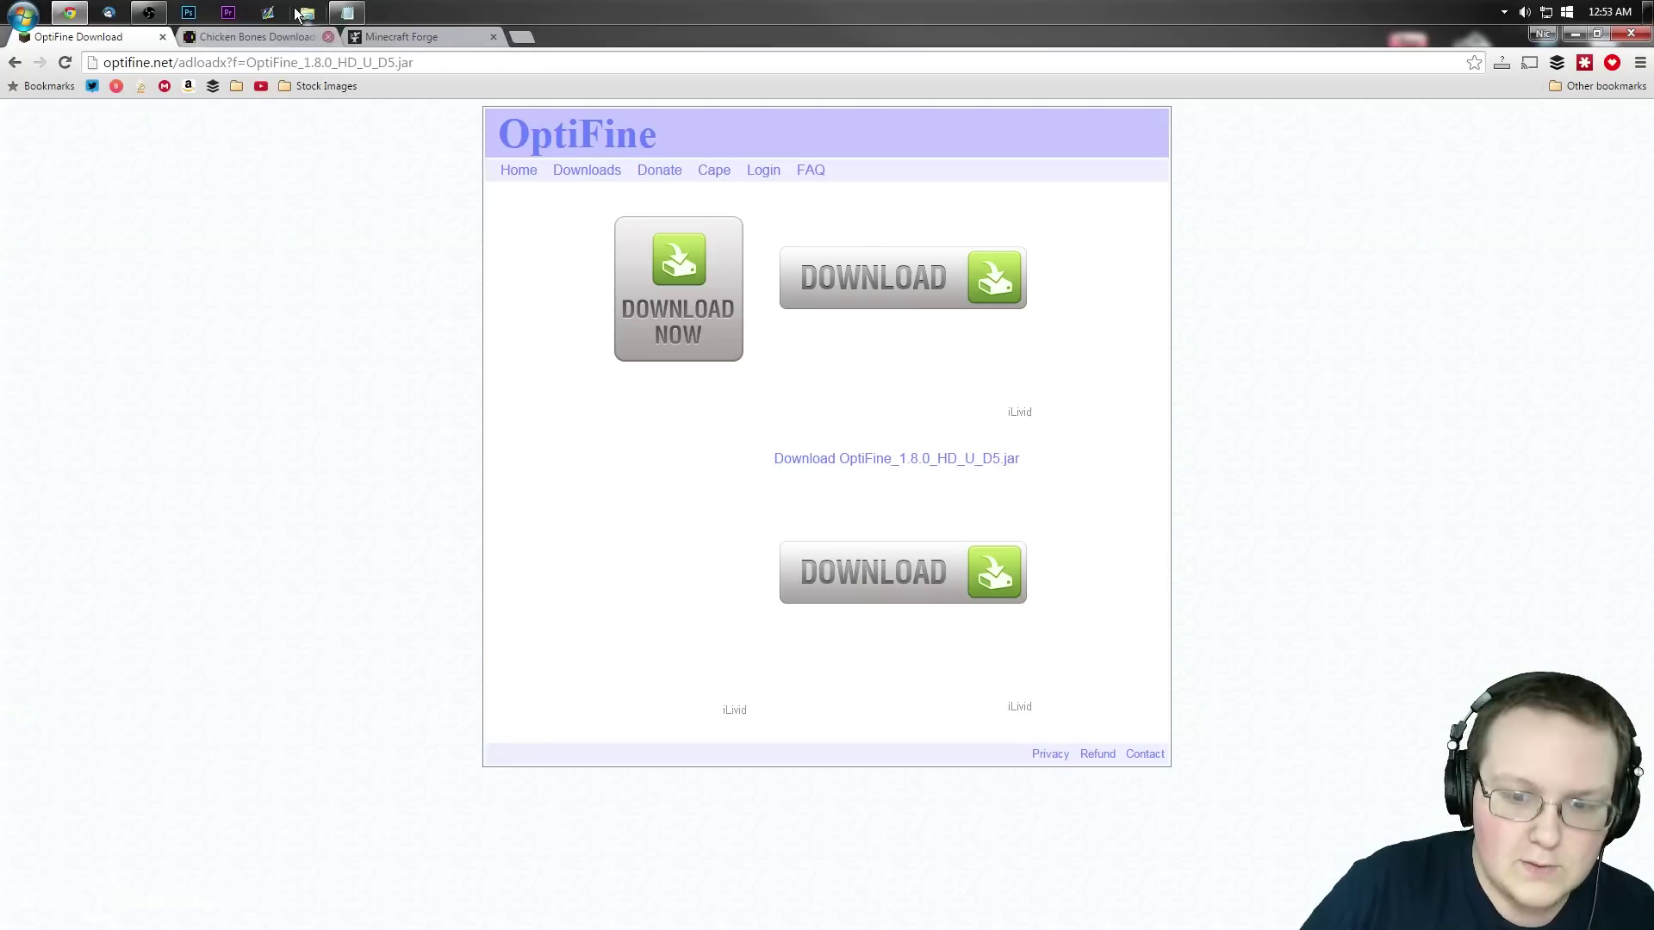
pyautogui.click(863, 461)
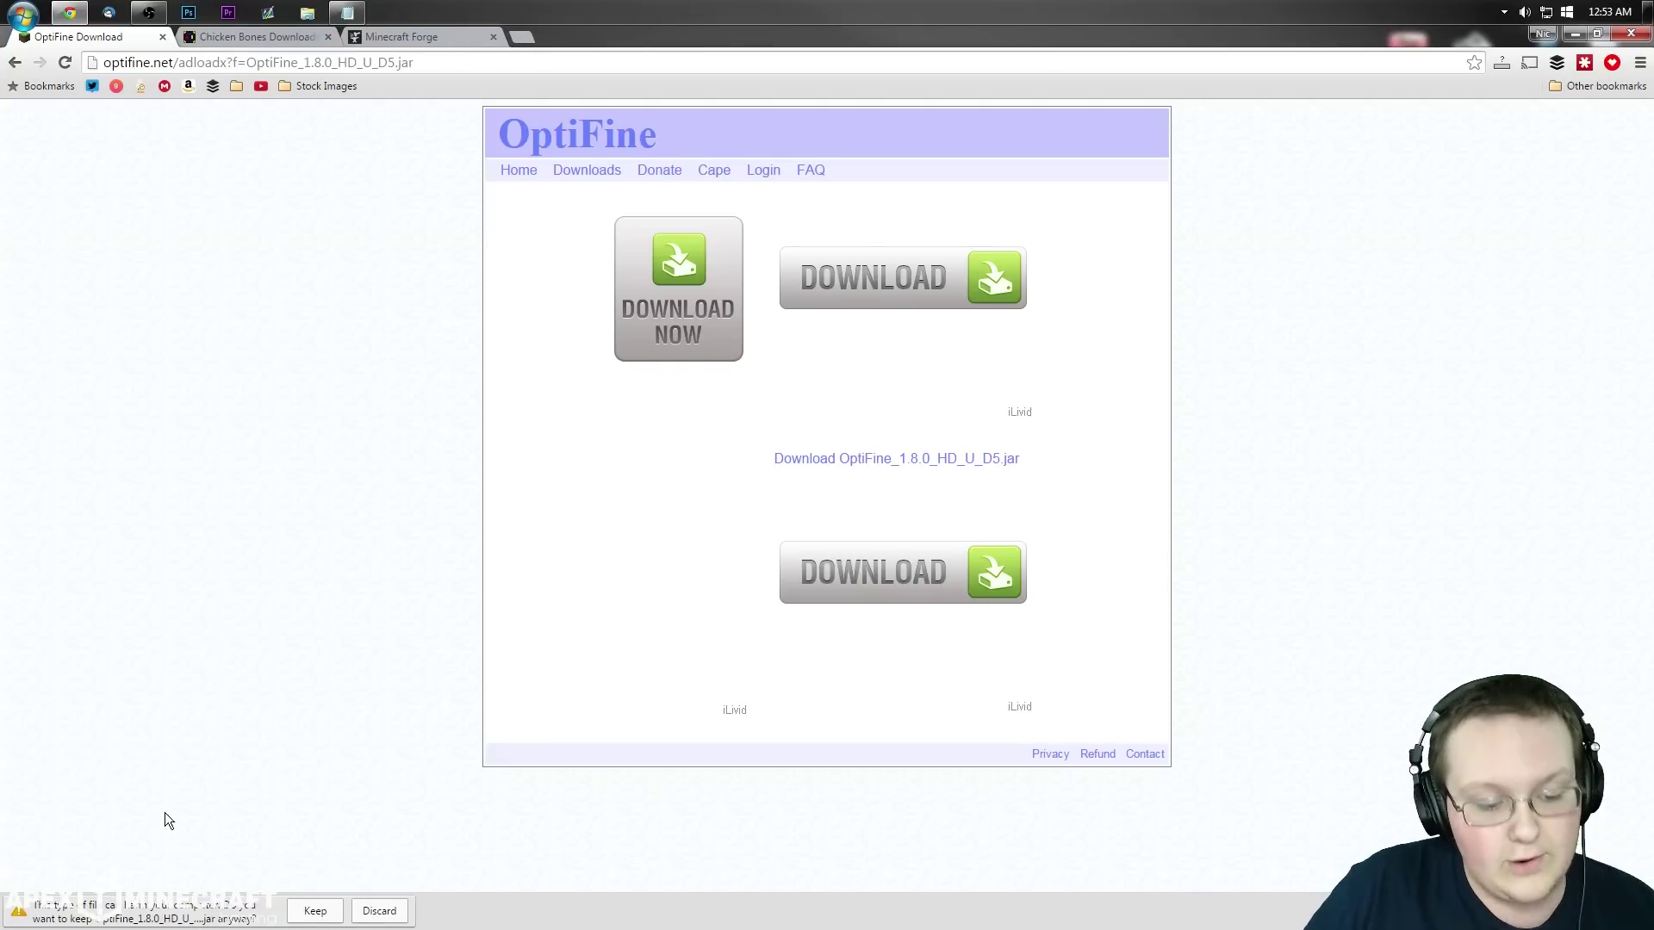
pyautogui.click(314, 912)
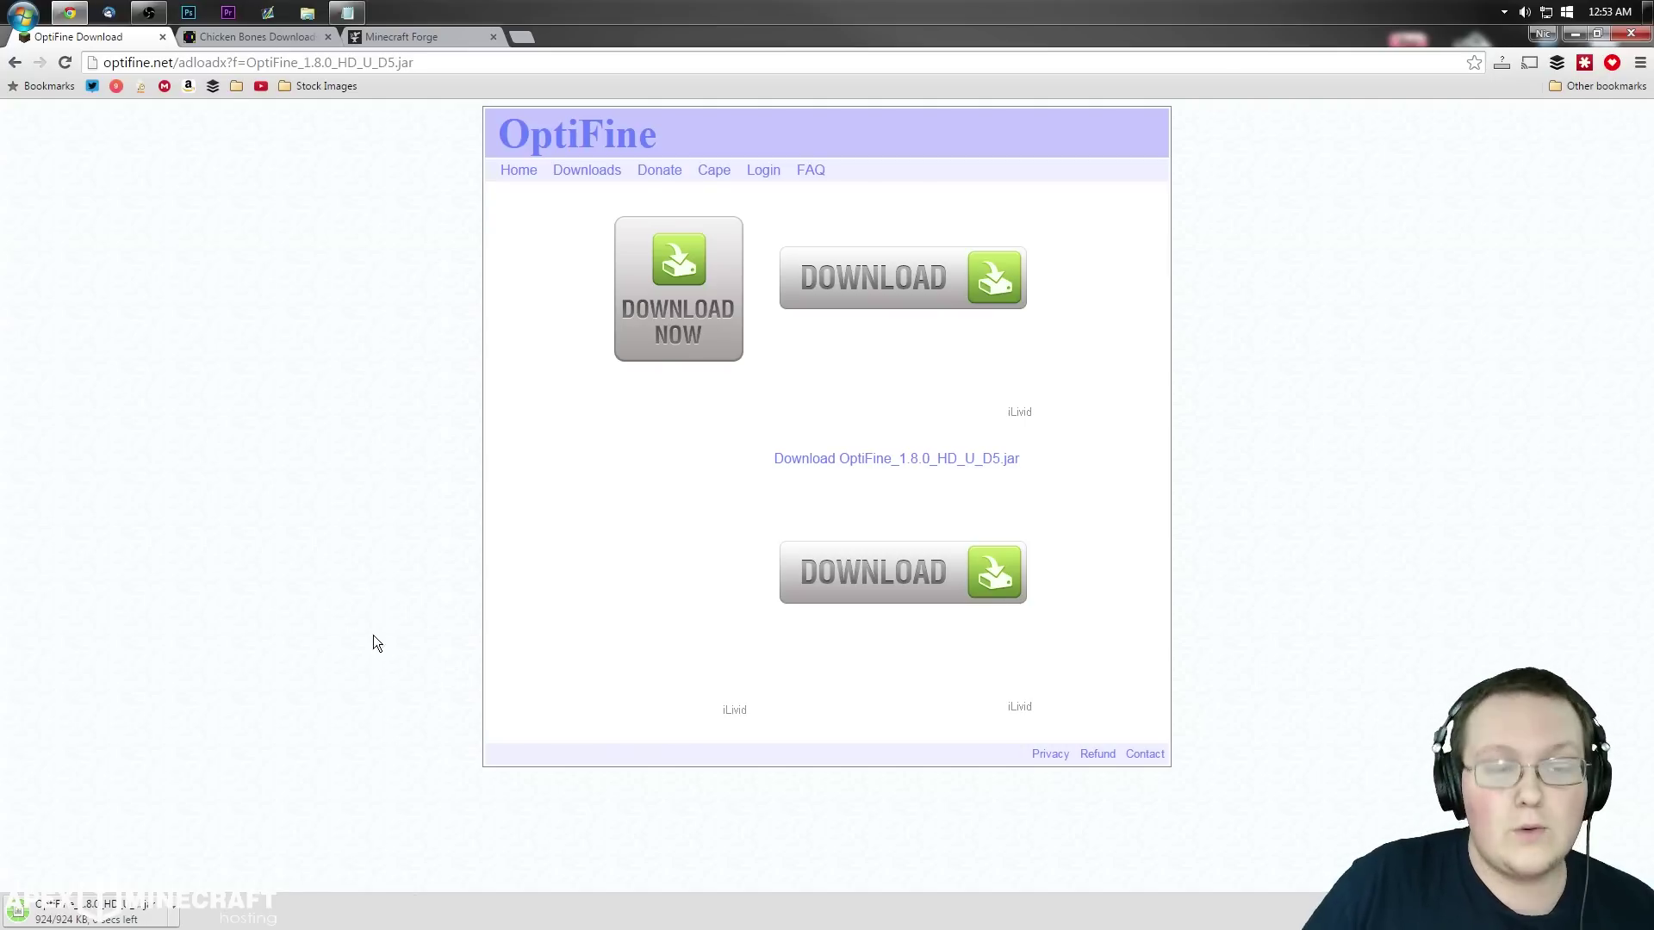
# Open the recommended universal downloads of NotEnoughItems 1.0.5.82 and CodeChickenCore 1.0.5.34 for Minecraft 1.8, staying on the AdF.ly page.
pyautogui.click(229, 39)
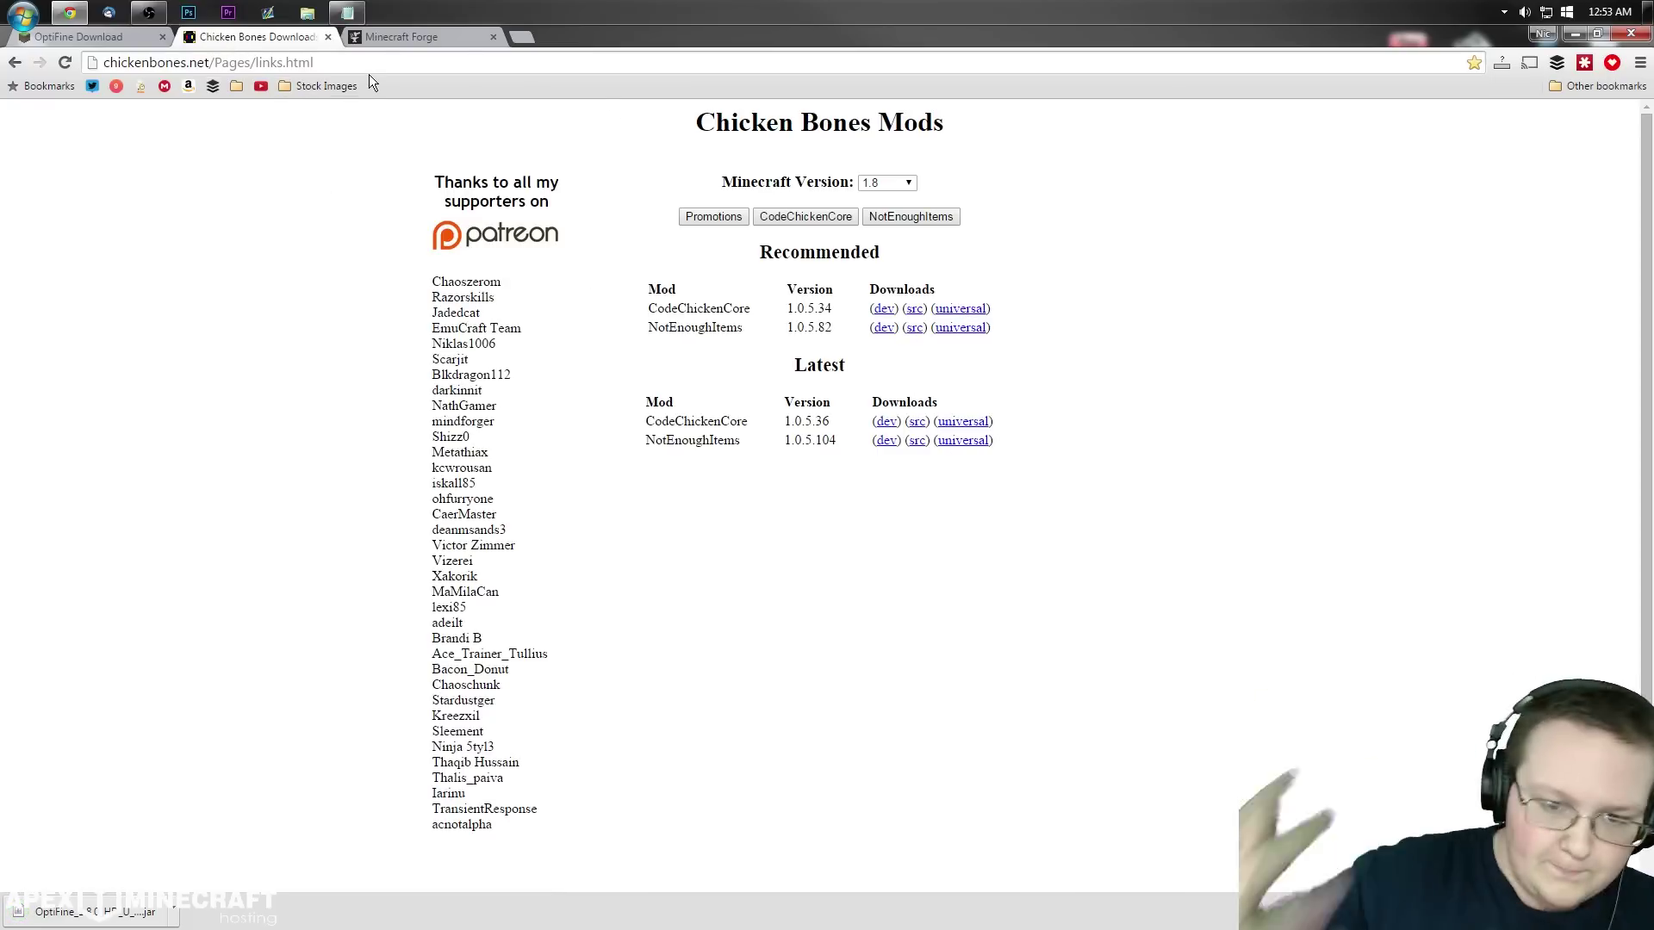
pyautogui.middleClick(959, 328)
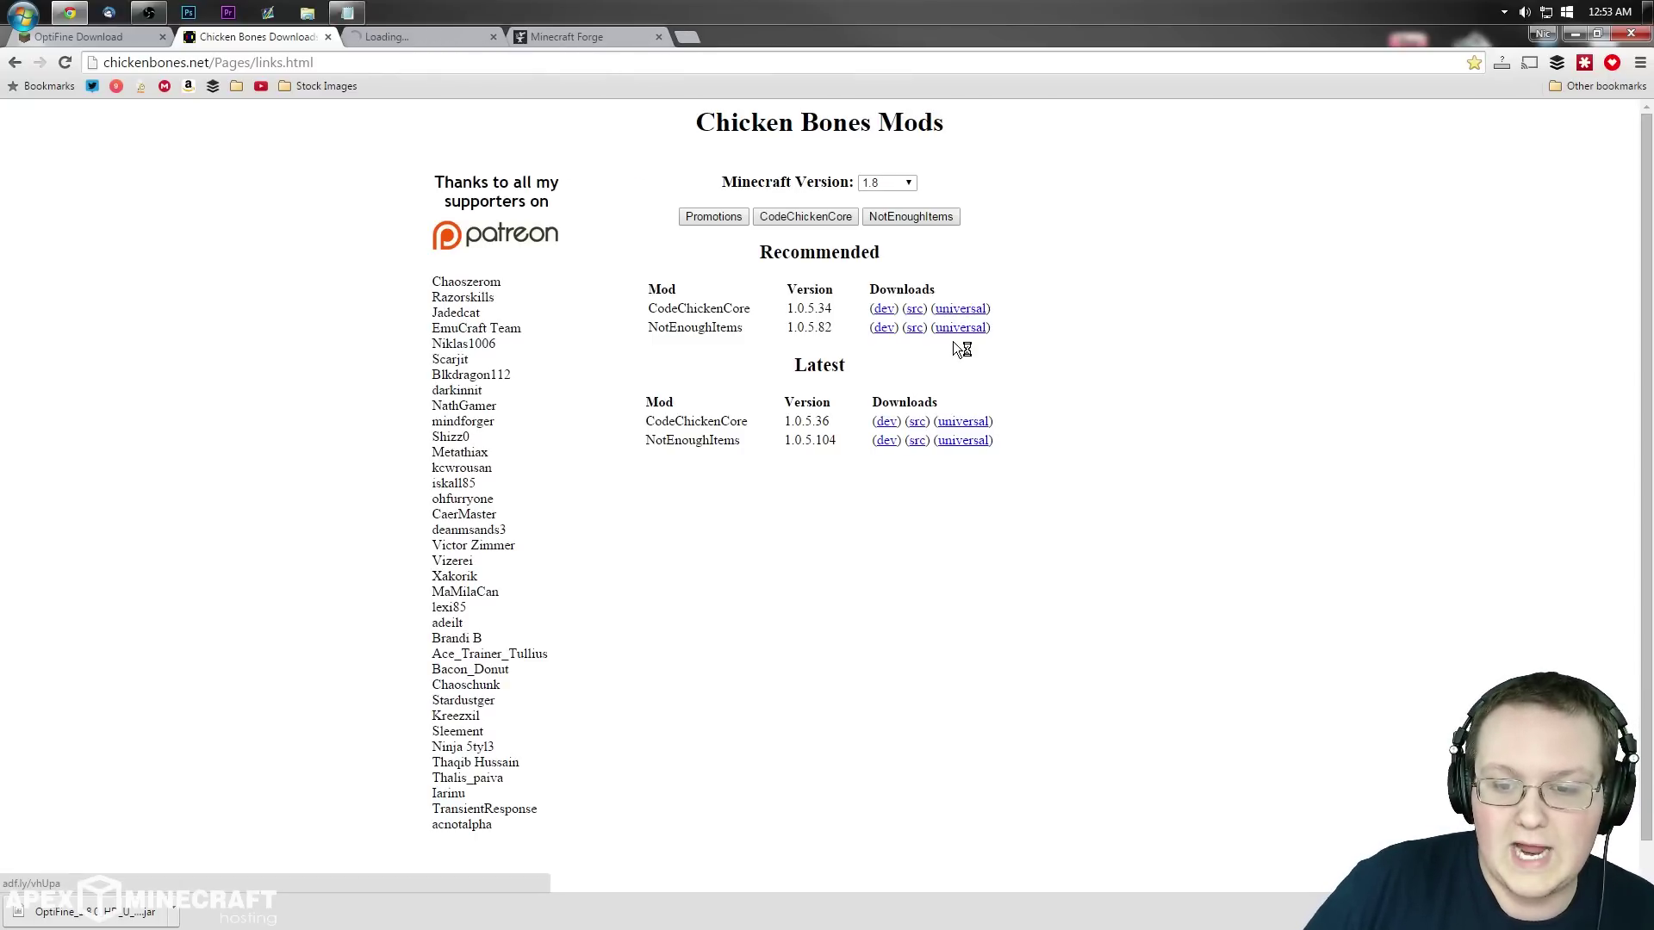
pyautogui.click(957, 333)
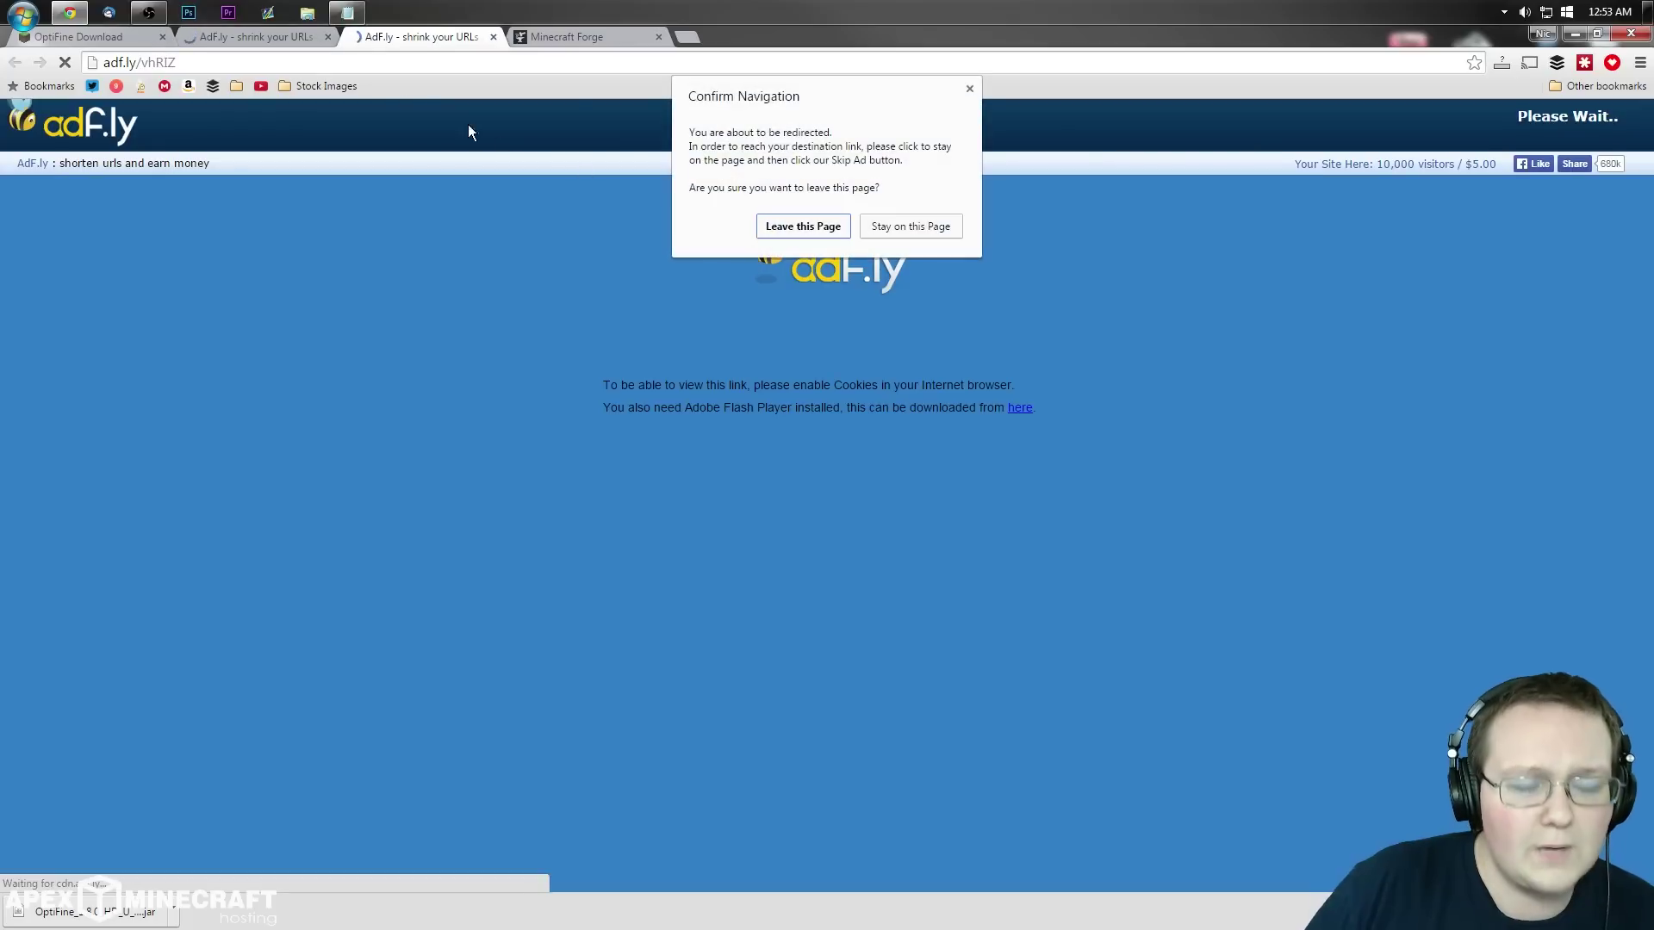
pyautogui.click(897, 229)
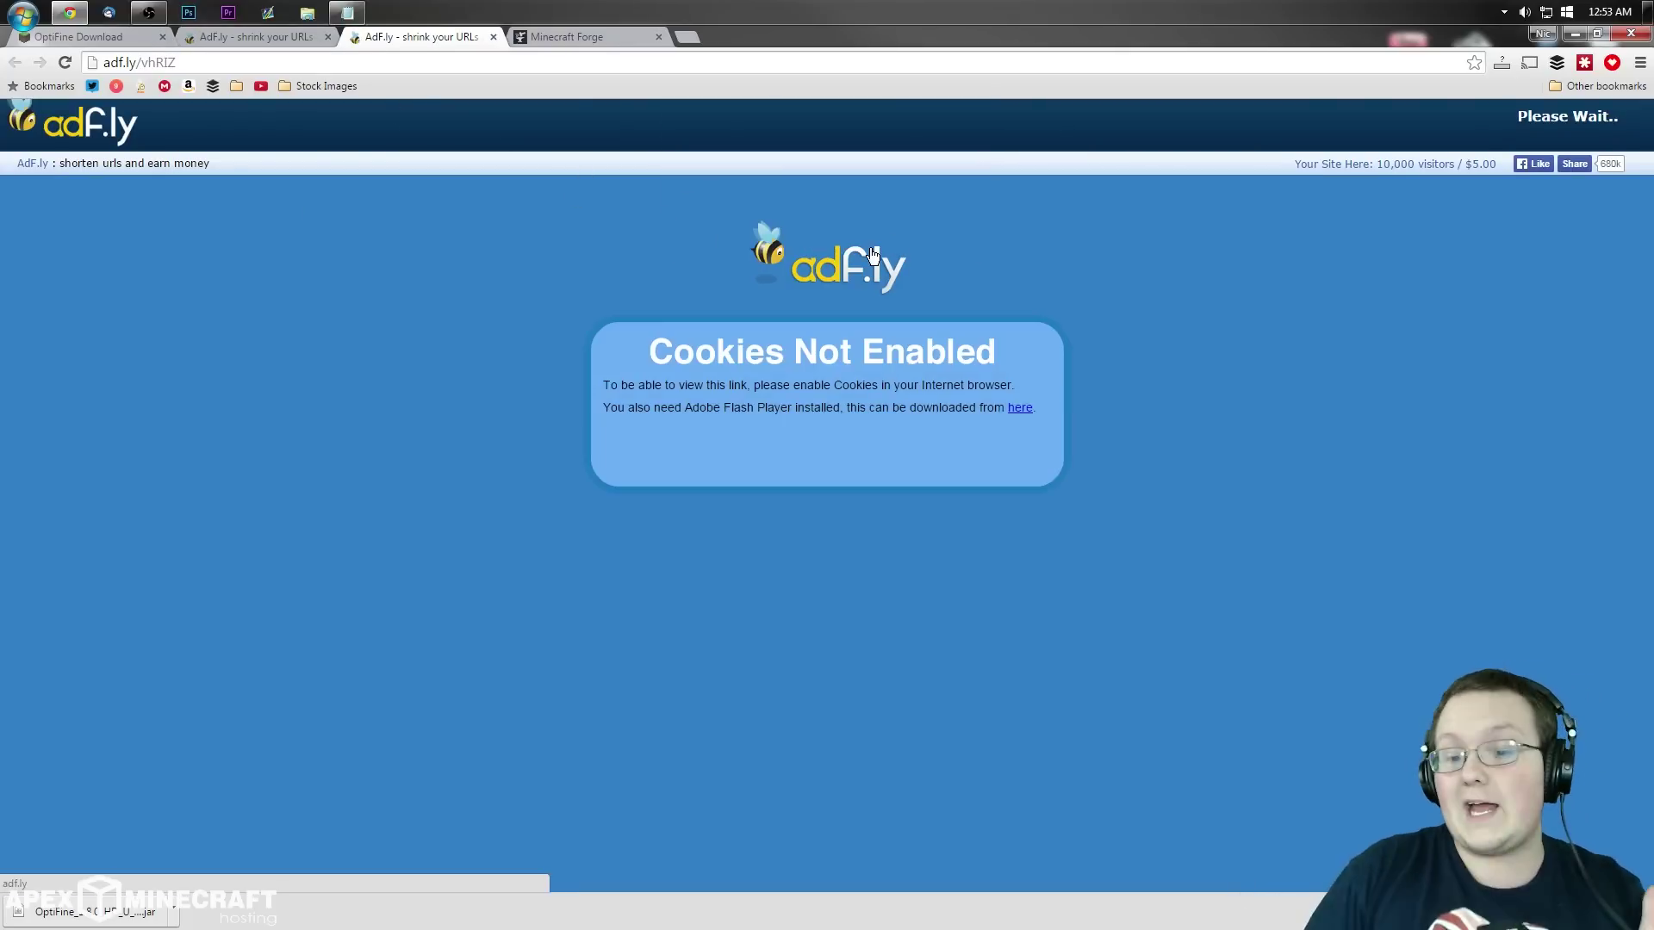
# Skip the AdF.ly advertisements for CodeChickenCore and NotEnoughItems and keep both downloaded jar files.
pyautogui.rightClick(1118, 199)
pyautogui.click(1143, 242)
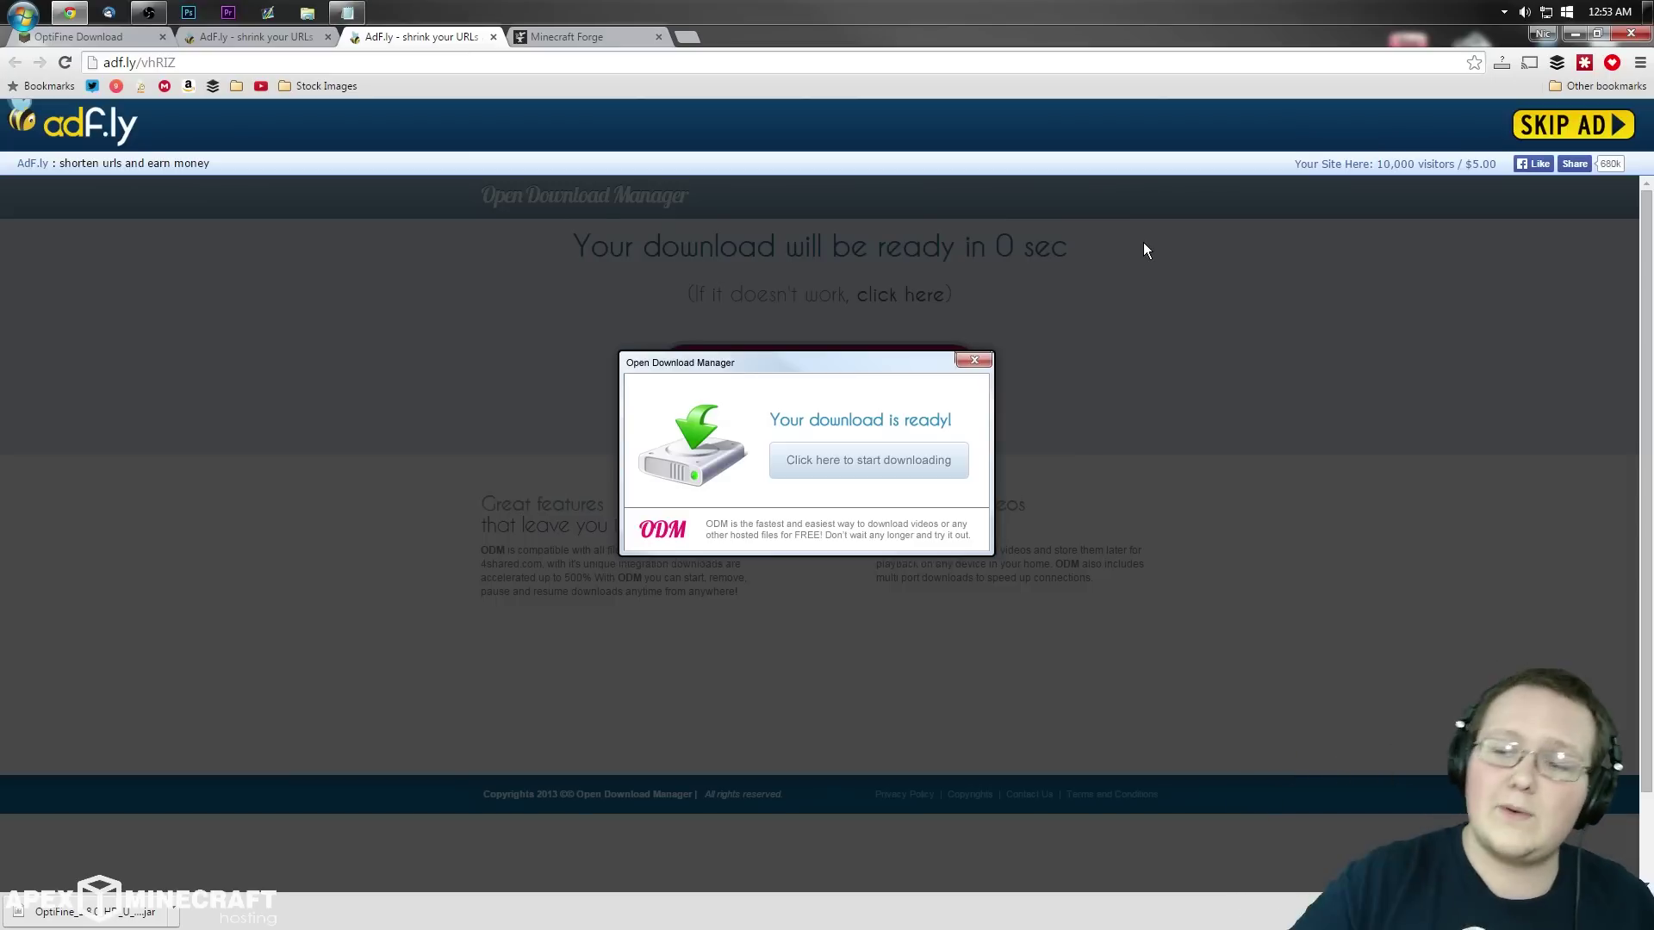
pyautogui.click(1544, 129)
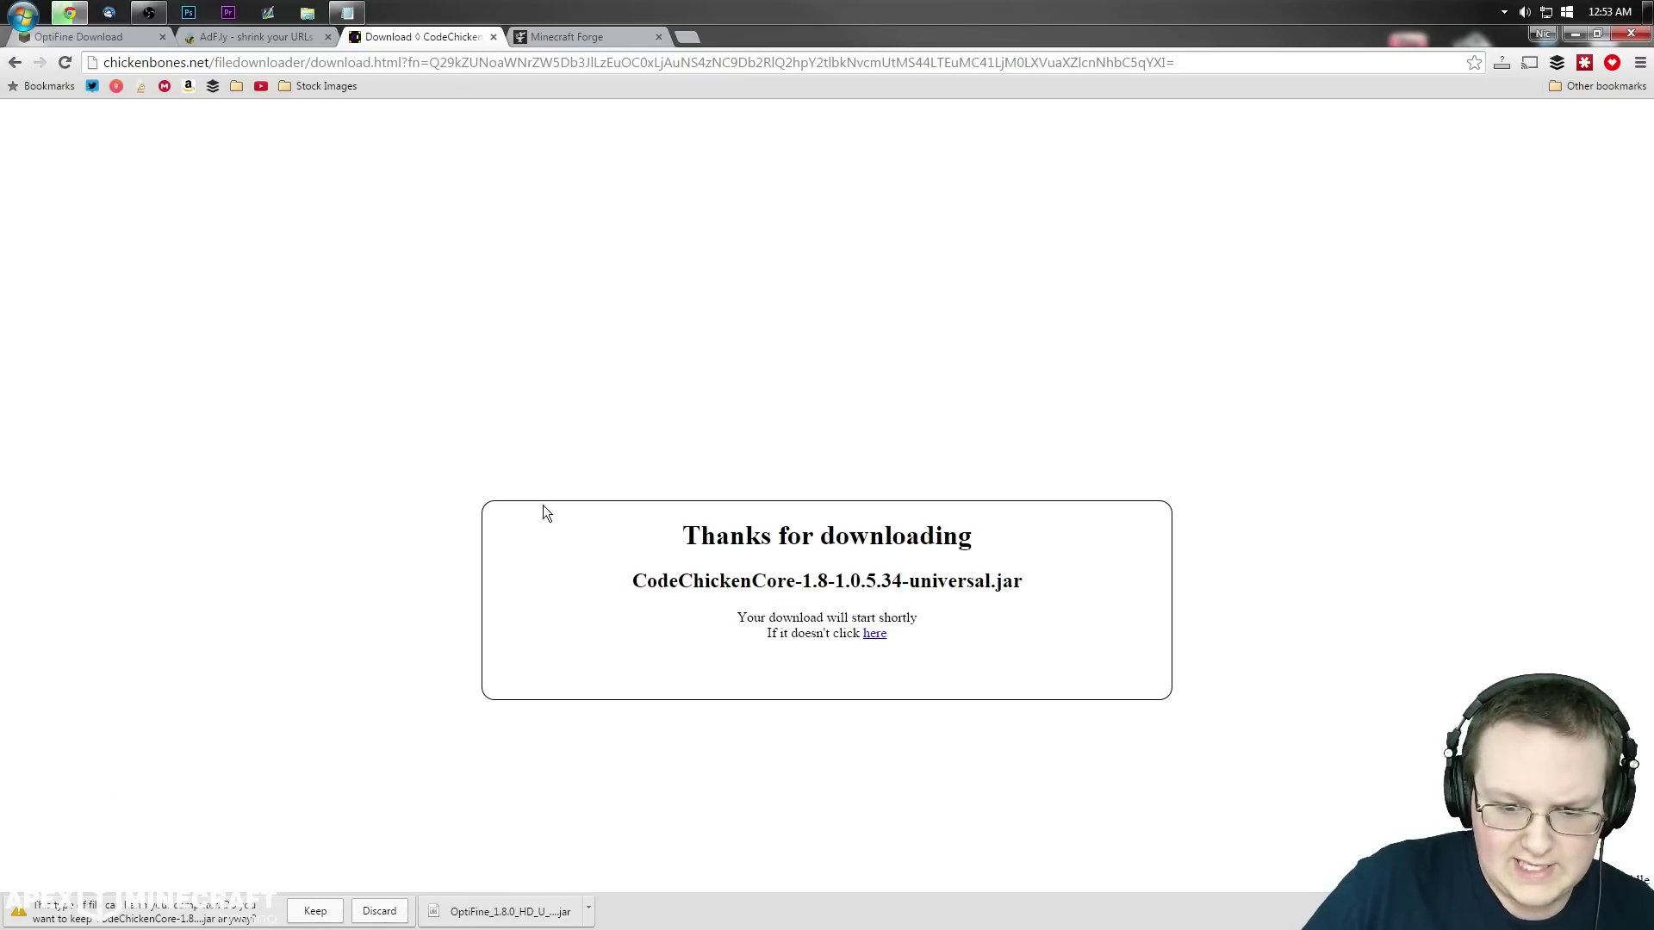
pyautogui.click(262, 40)
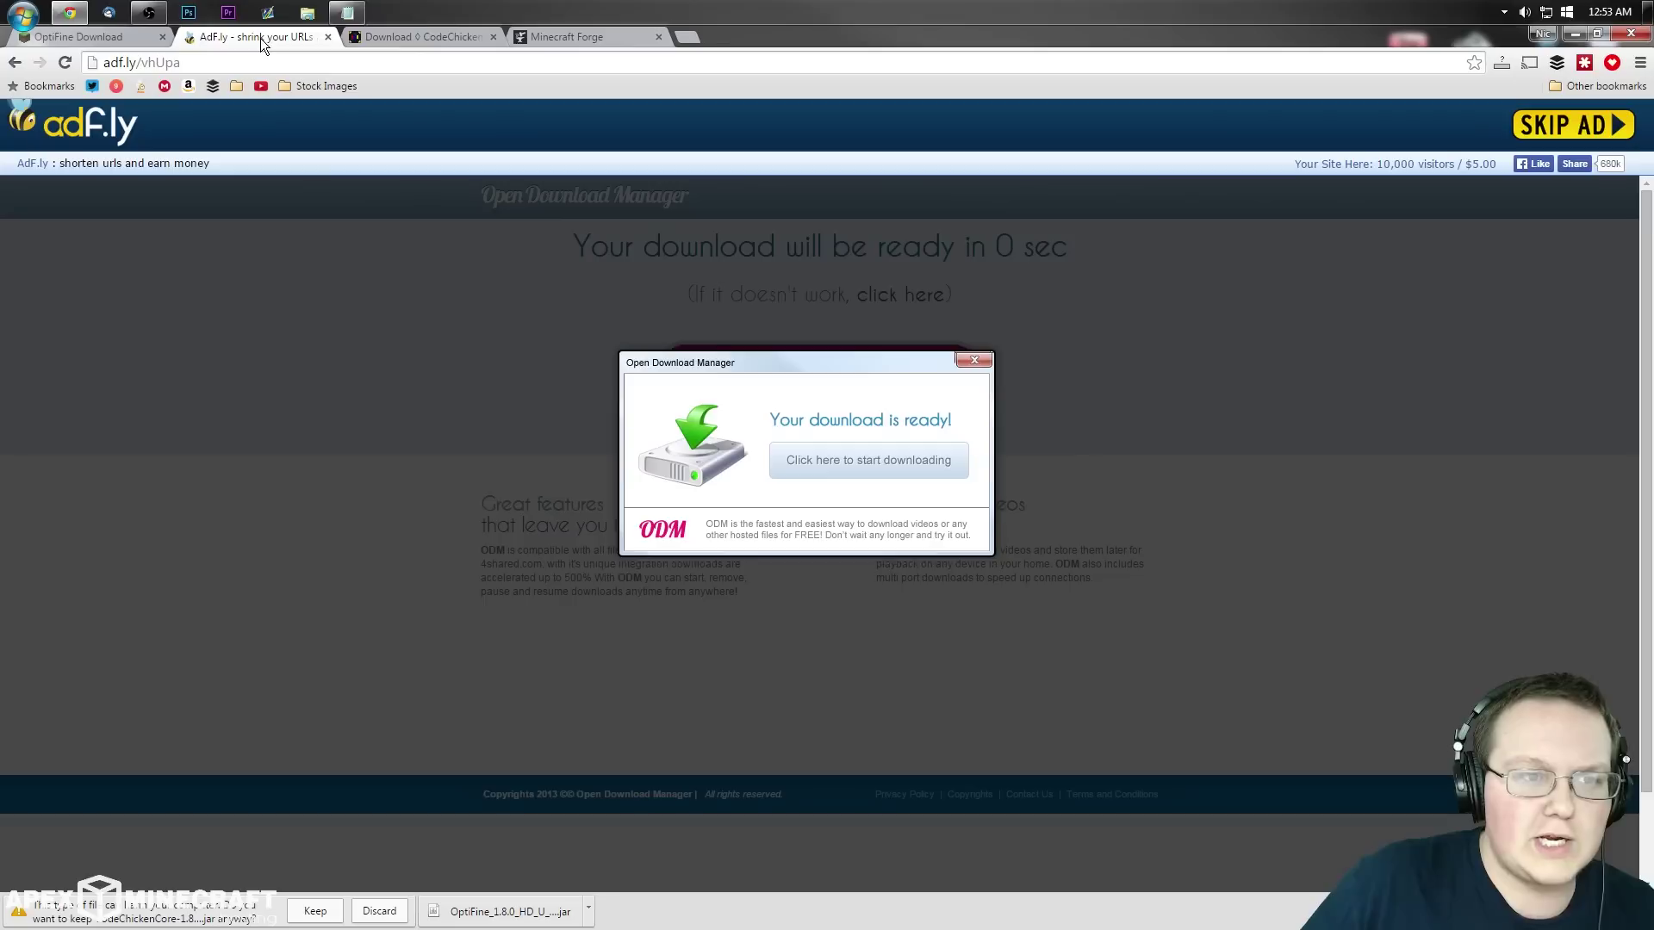
pyautogui.click(1579, 134)
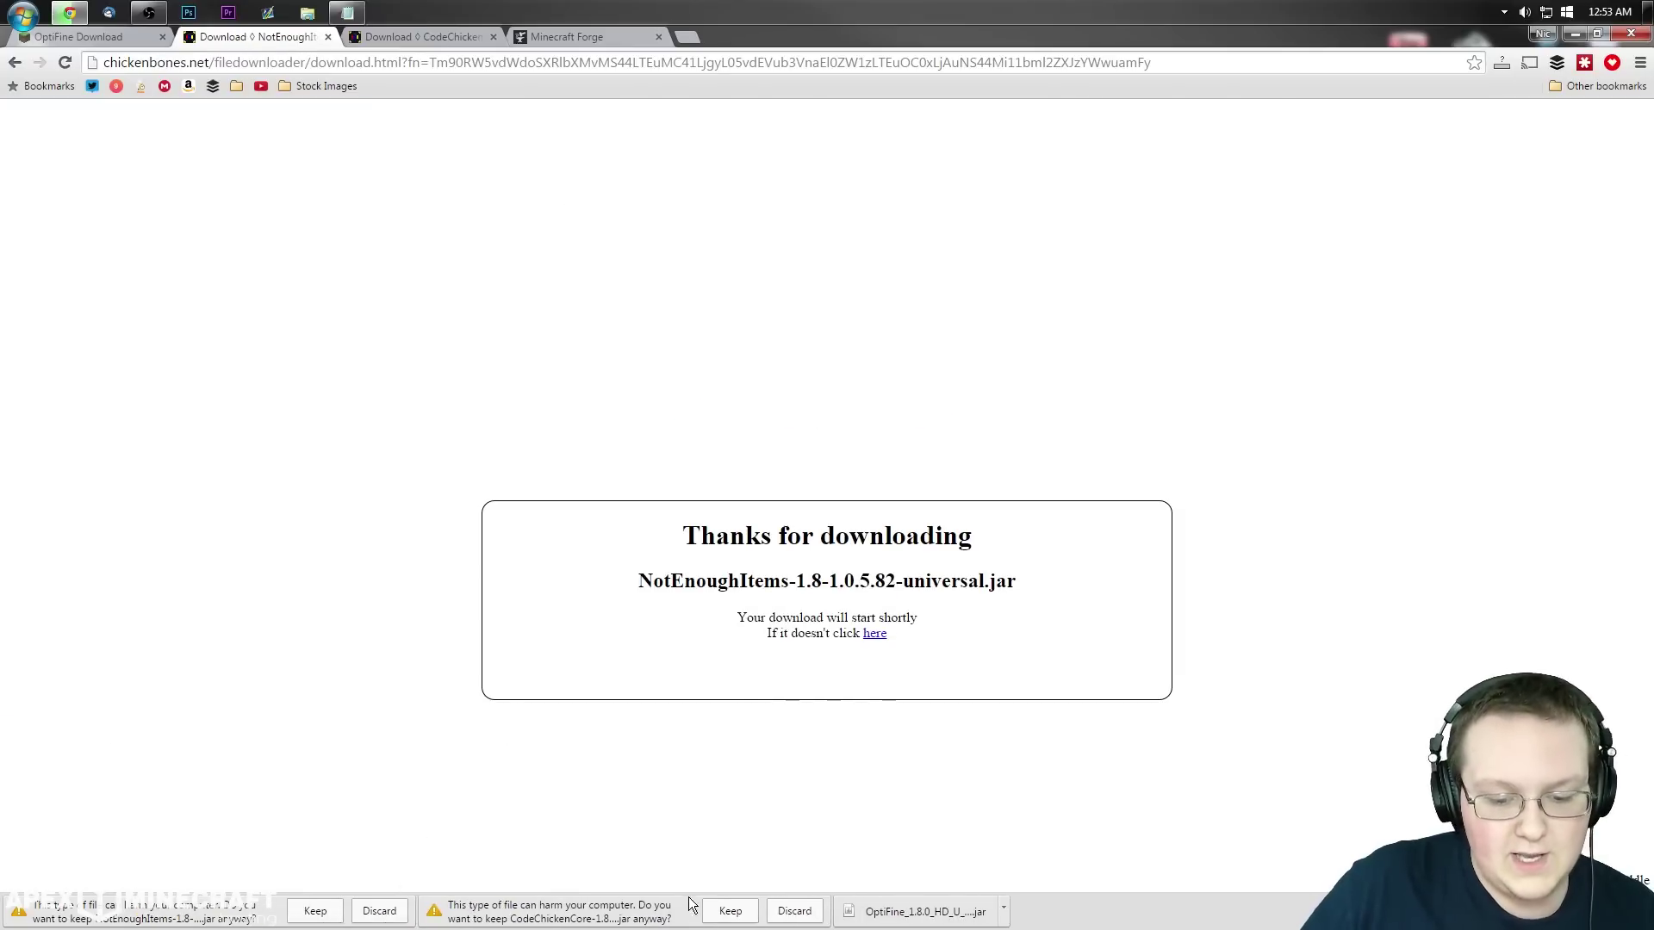
pyautogui.click(727, 911)
pyautogui.click(314, 910)
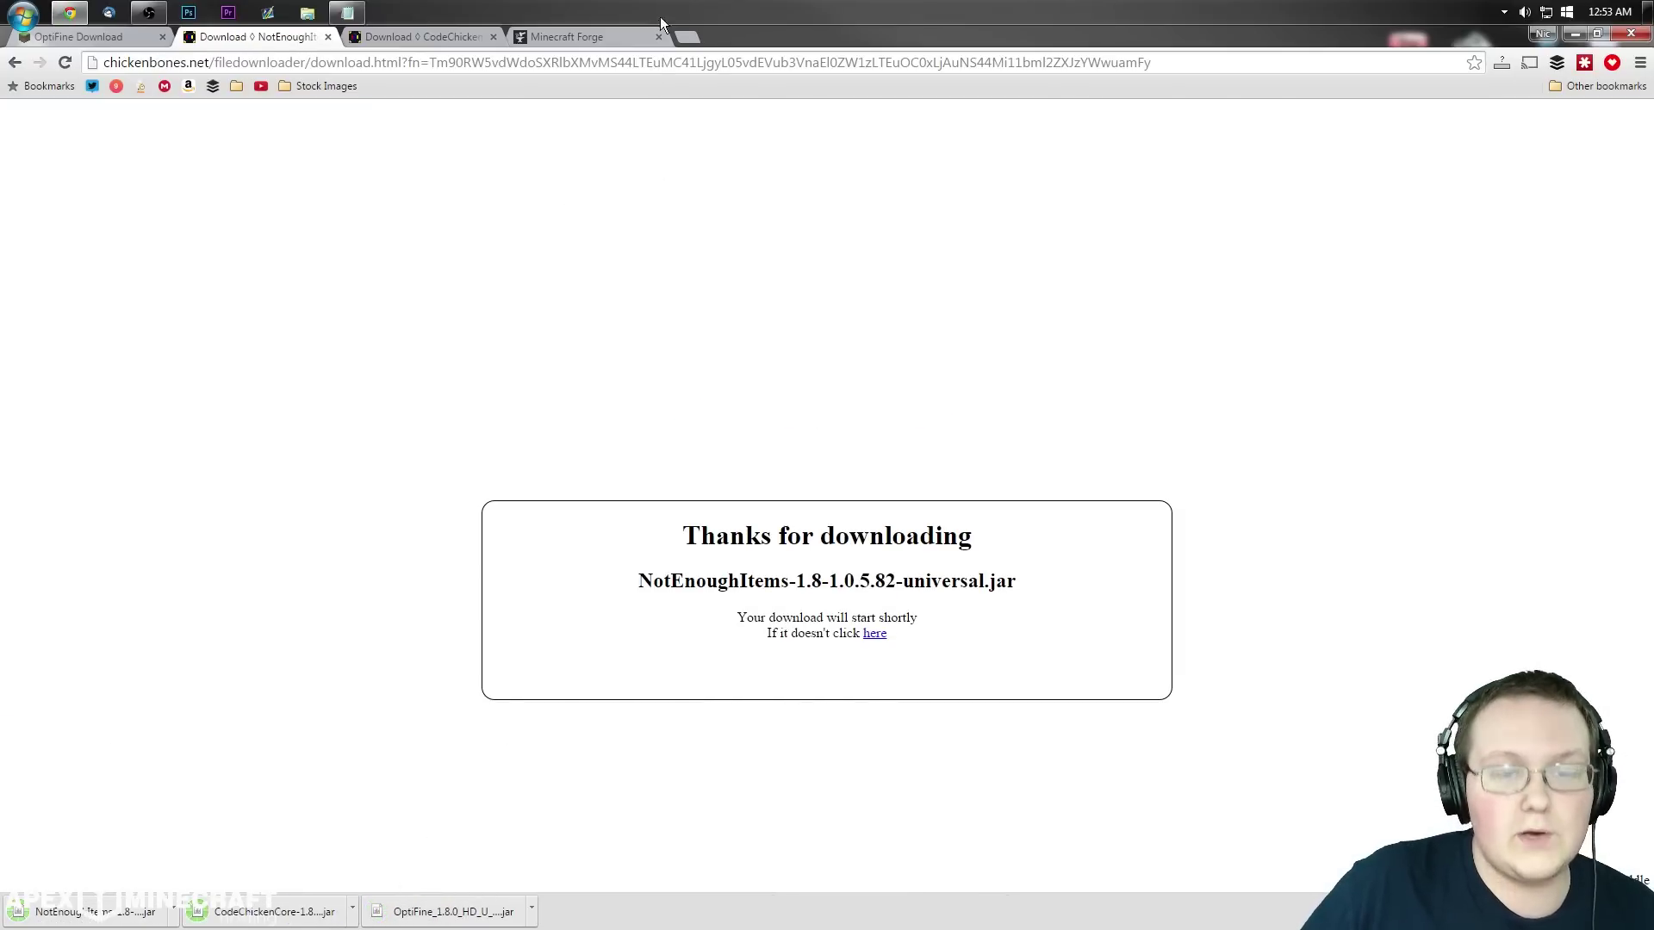
# Download the recommended Minecraft Forge 11.14.3.1450 Installer, skipping the advertisement, and keep the jar file.
pyautogui.click(604, 36)
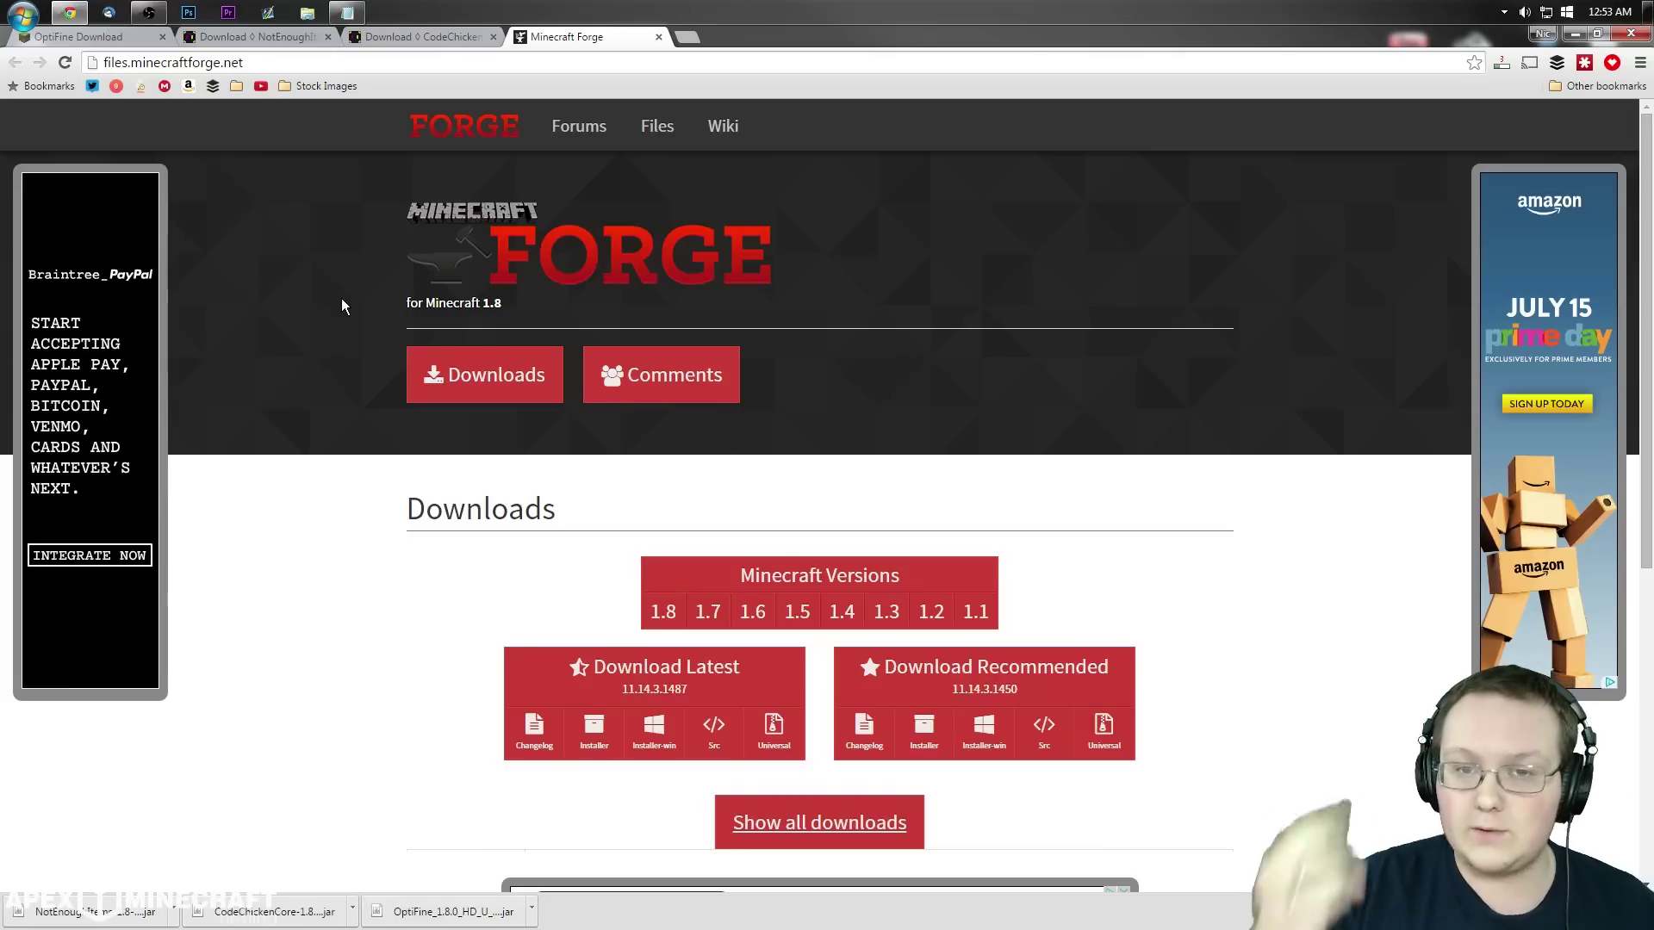
pyautogui.scroll(-2, 832, 344)
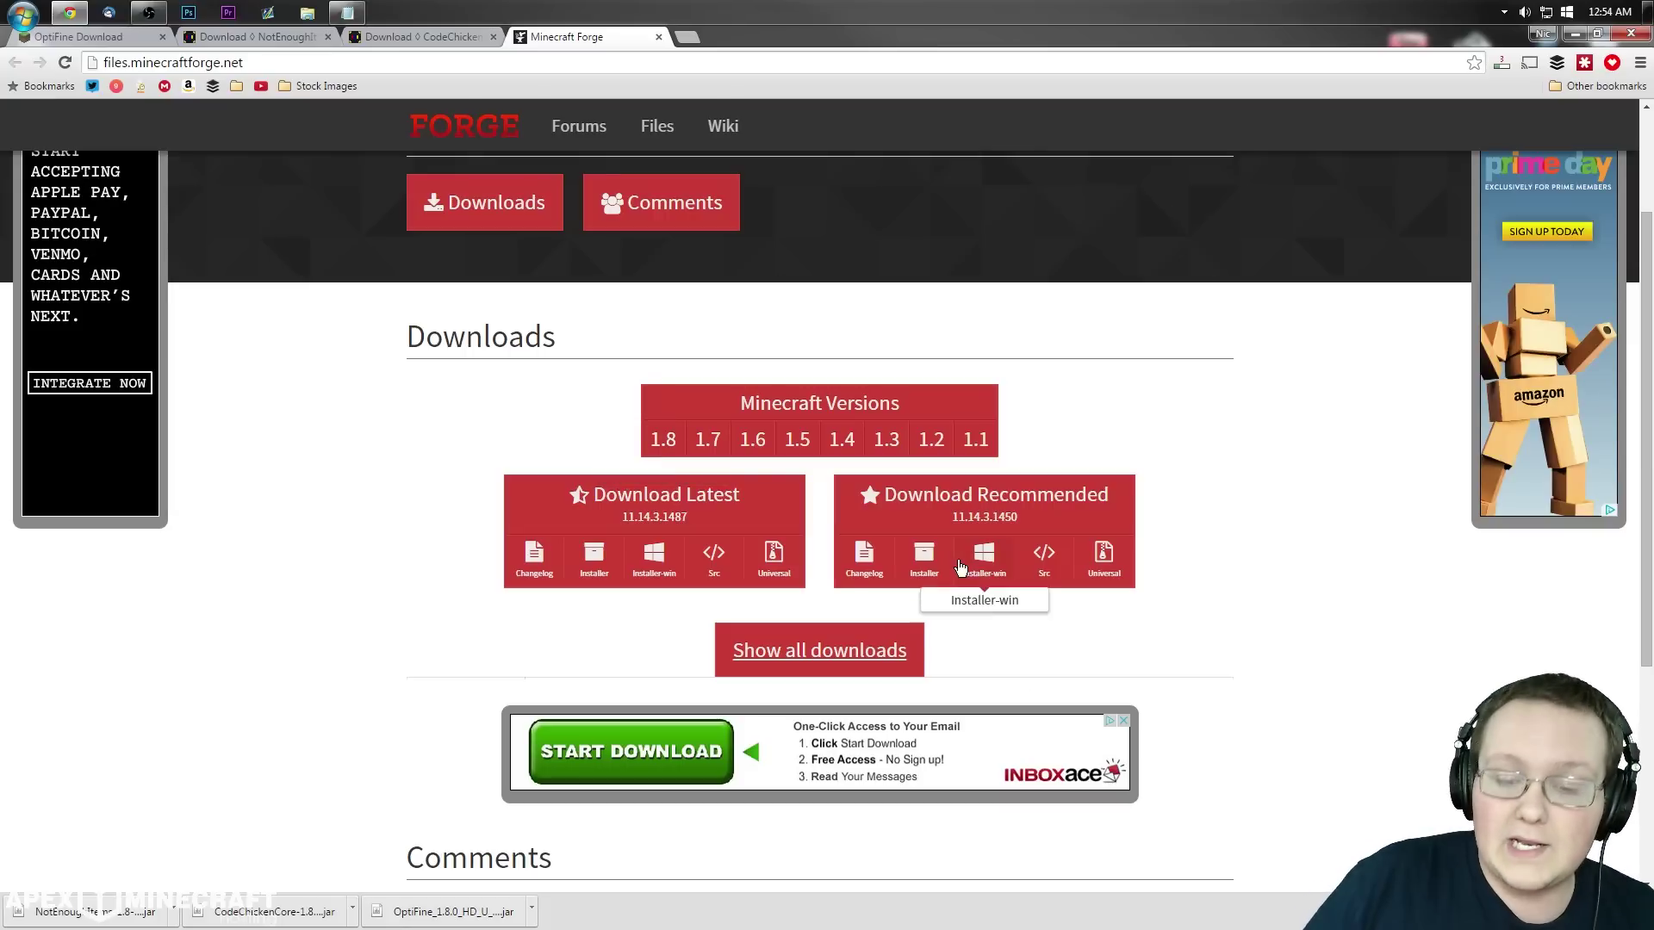
pyautogui.click(915, 566)
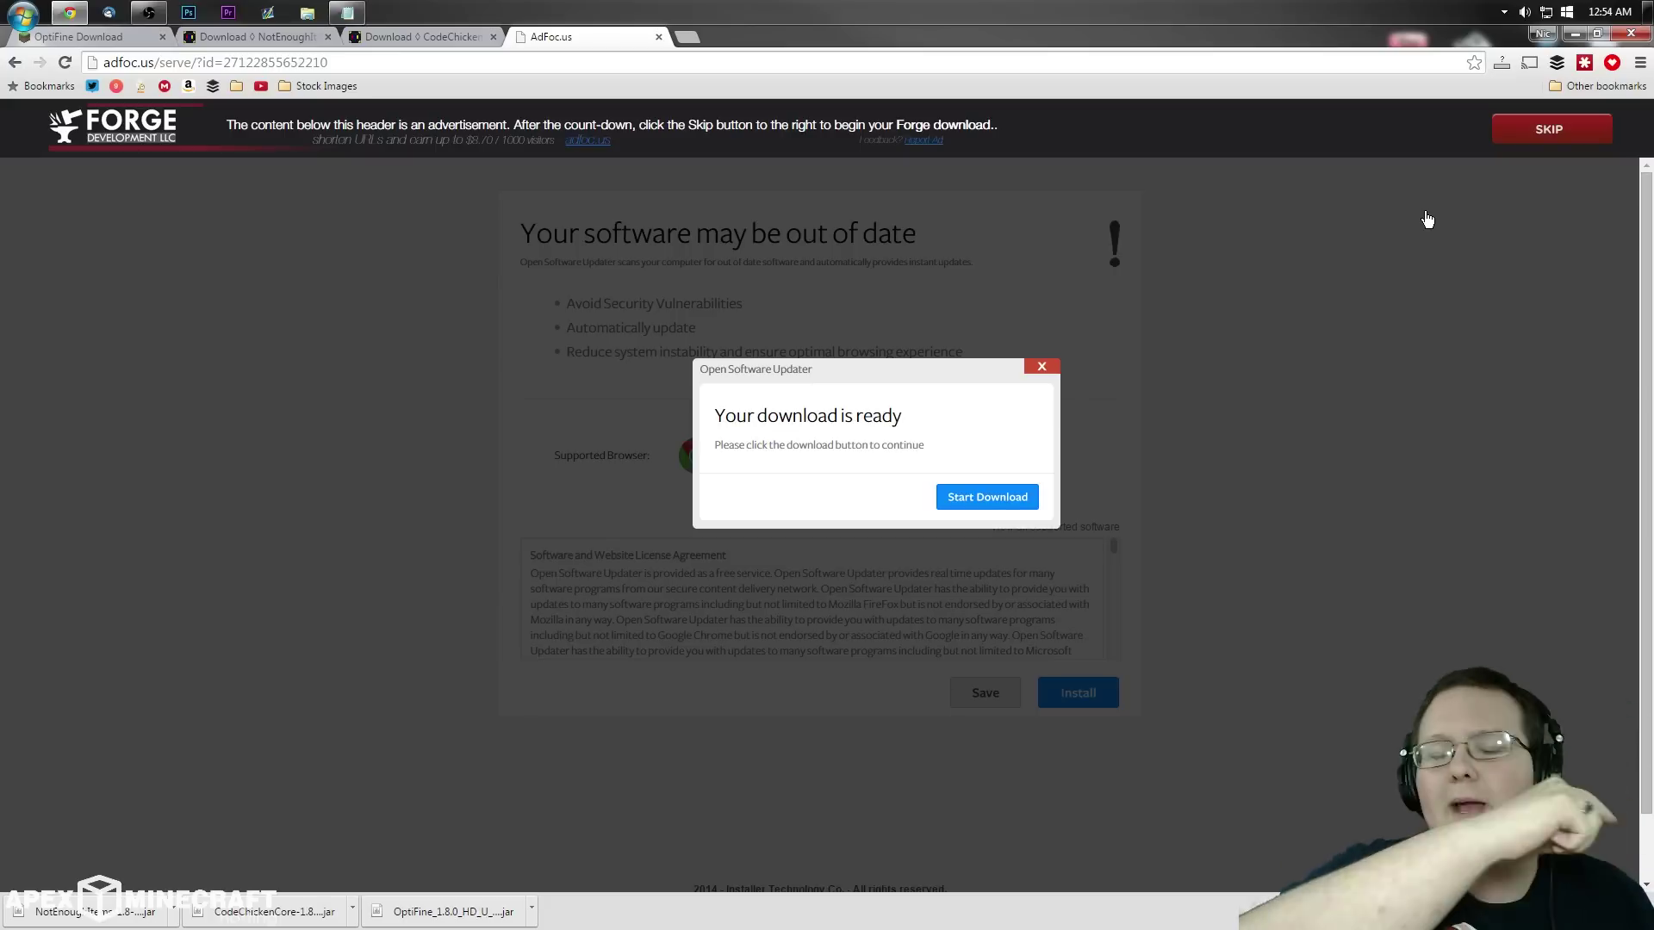
pyautogui.click(1546, 129)
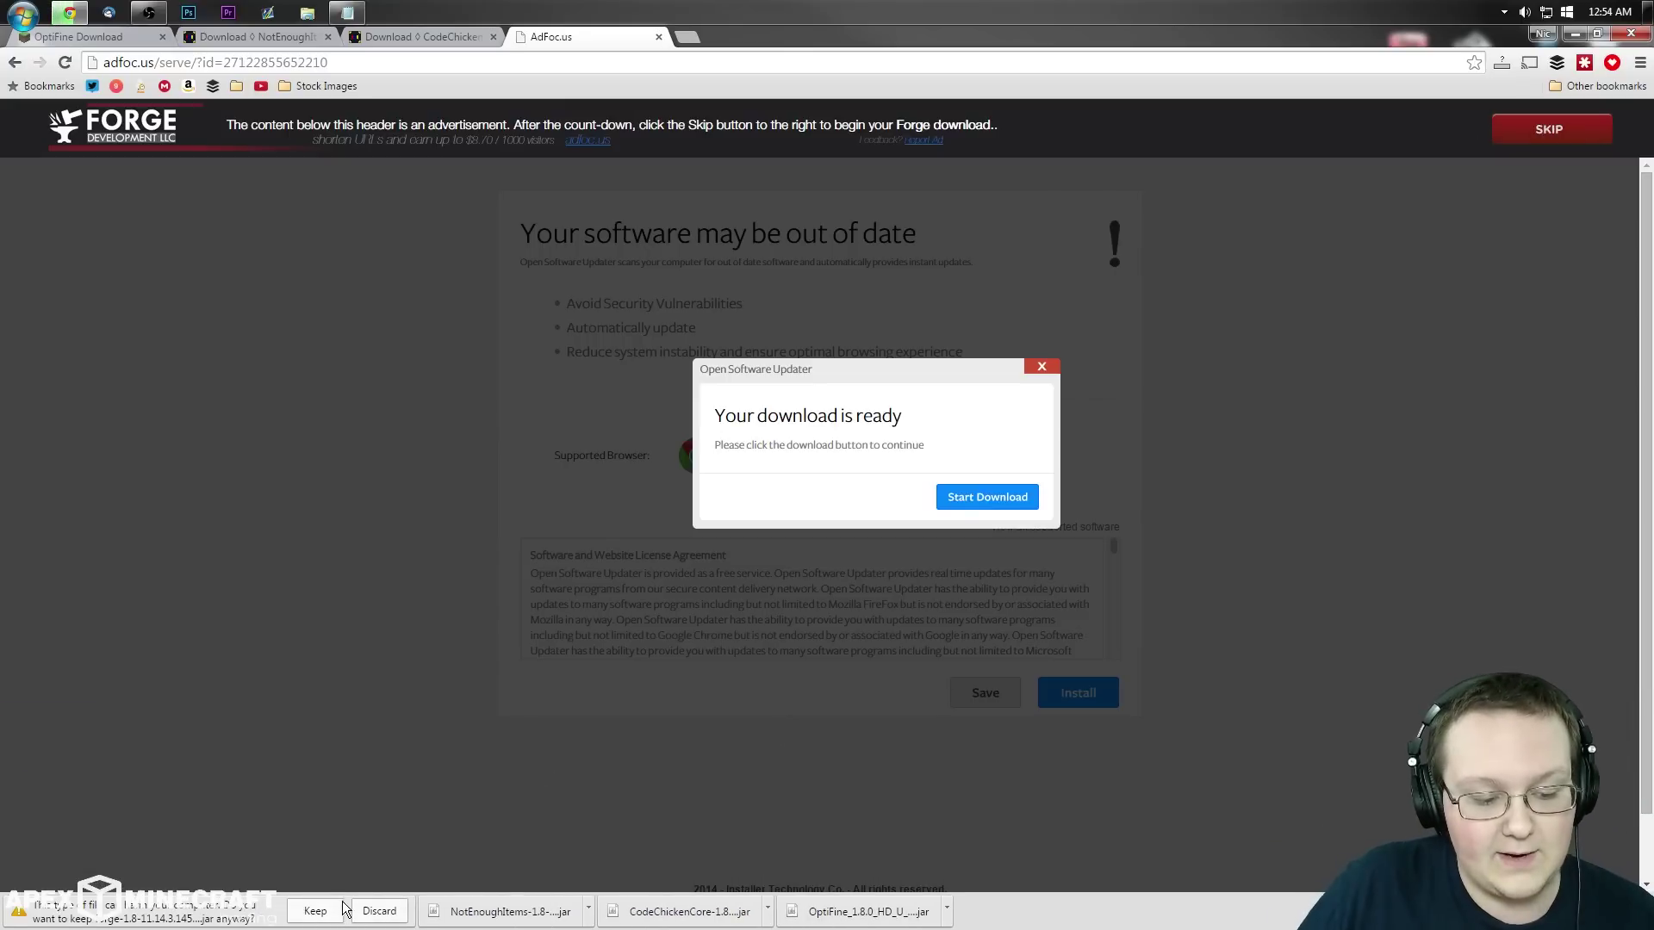
pyautogui.click(339, 910)
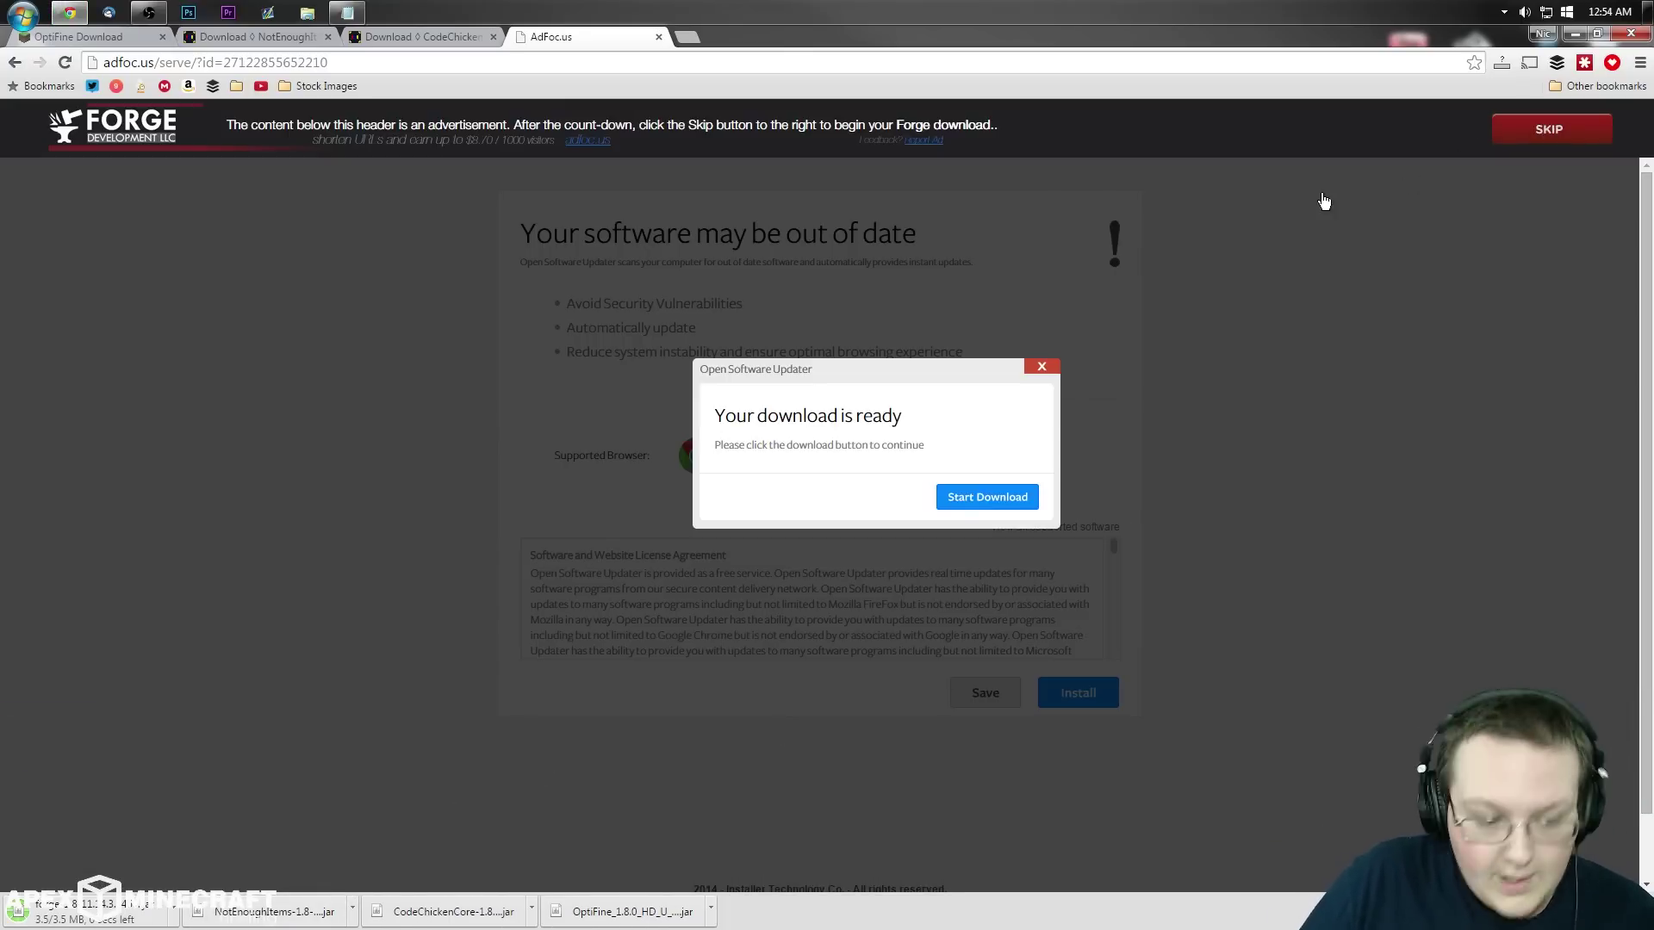
# Show the desktop and arrange the OptiFine, CodeChickenCore and NotEnoughItems files in one column, with the Forge installer apart from them.
pyautogui.click(1575, 34)
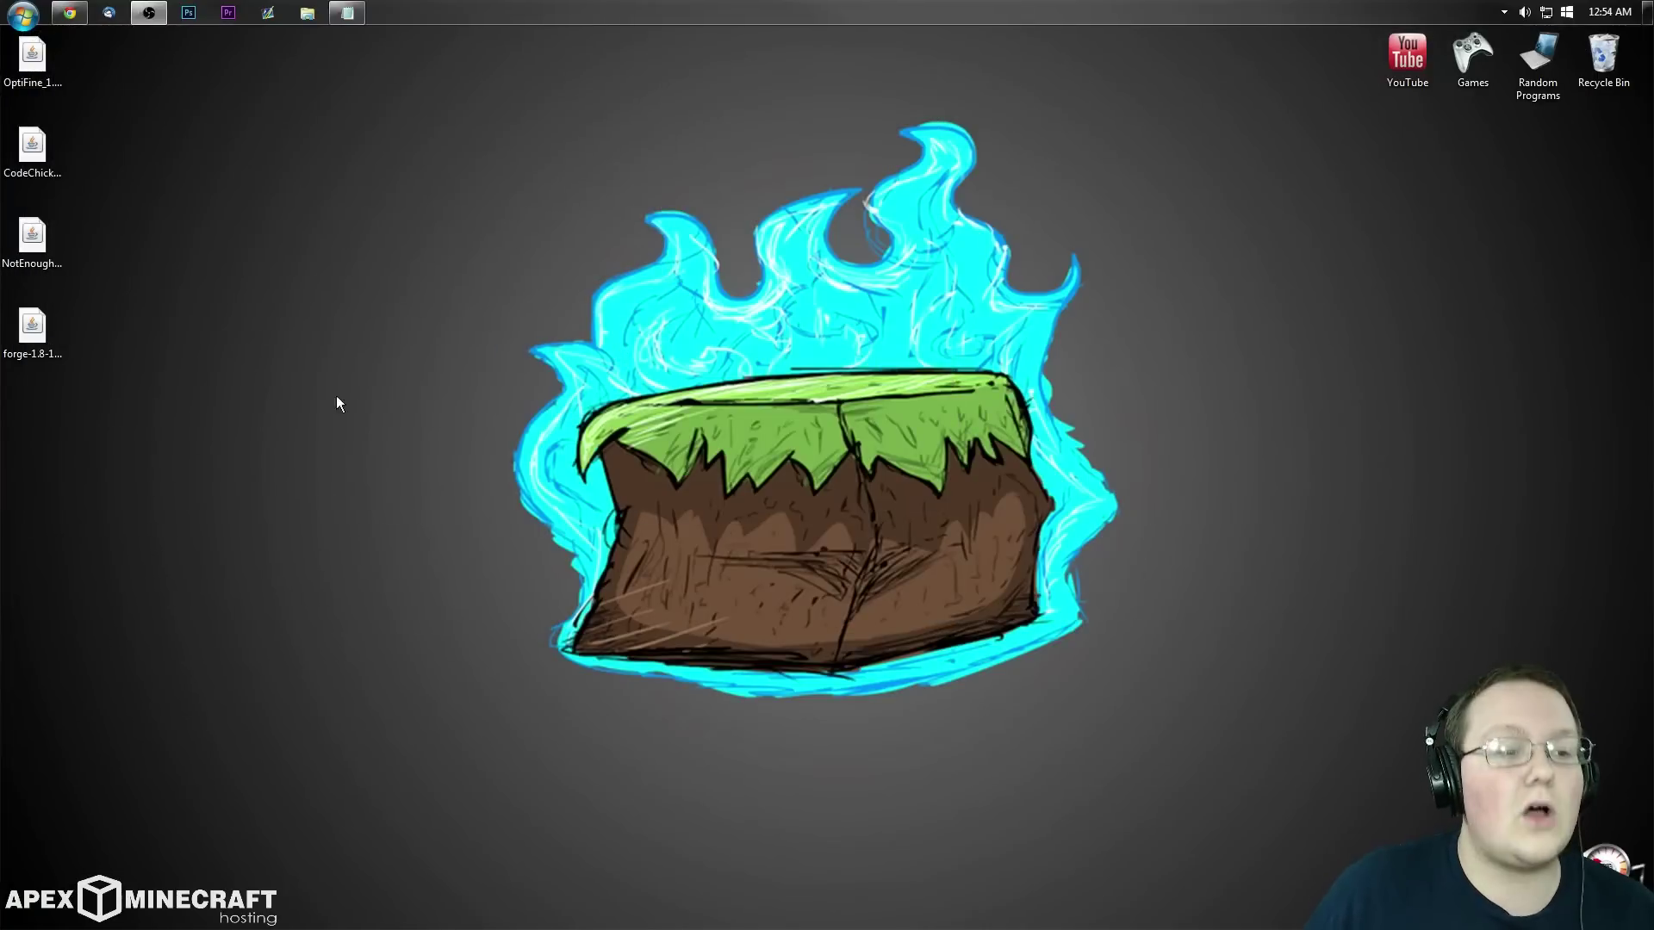
pyautogui.moveTo(441, 342); pyautogui.dragTo(791, 84)
pyautogui.moveTo(913, 64); pyautogui.dragTo(952, 65)
pyautogui.moveTo(752, 148); pyautogui.dragTo(952, 155)
pyautogui.moveTo(738, 246); pyautogui.dragTo(934, 246)
pyautogui.moveTo(771, 349); pyautogui.dragTo(705, 78)
pyautogui.click(711, 225)
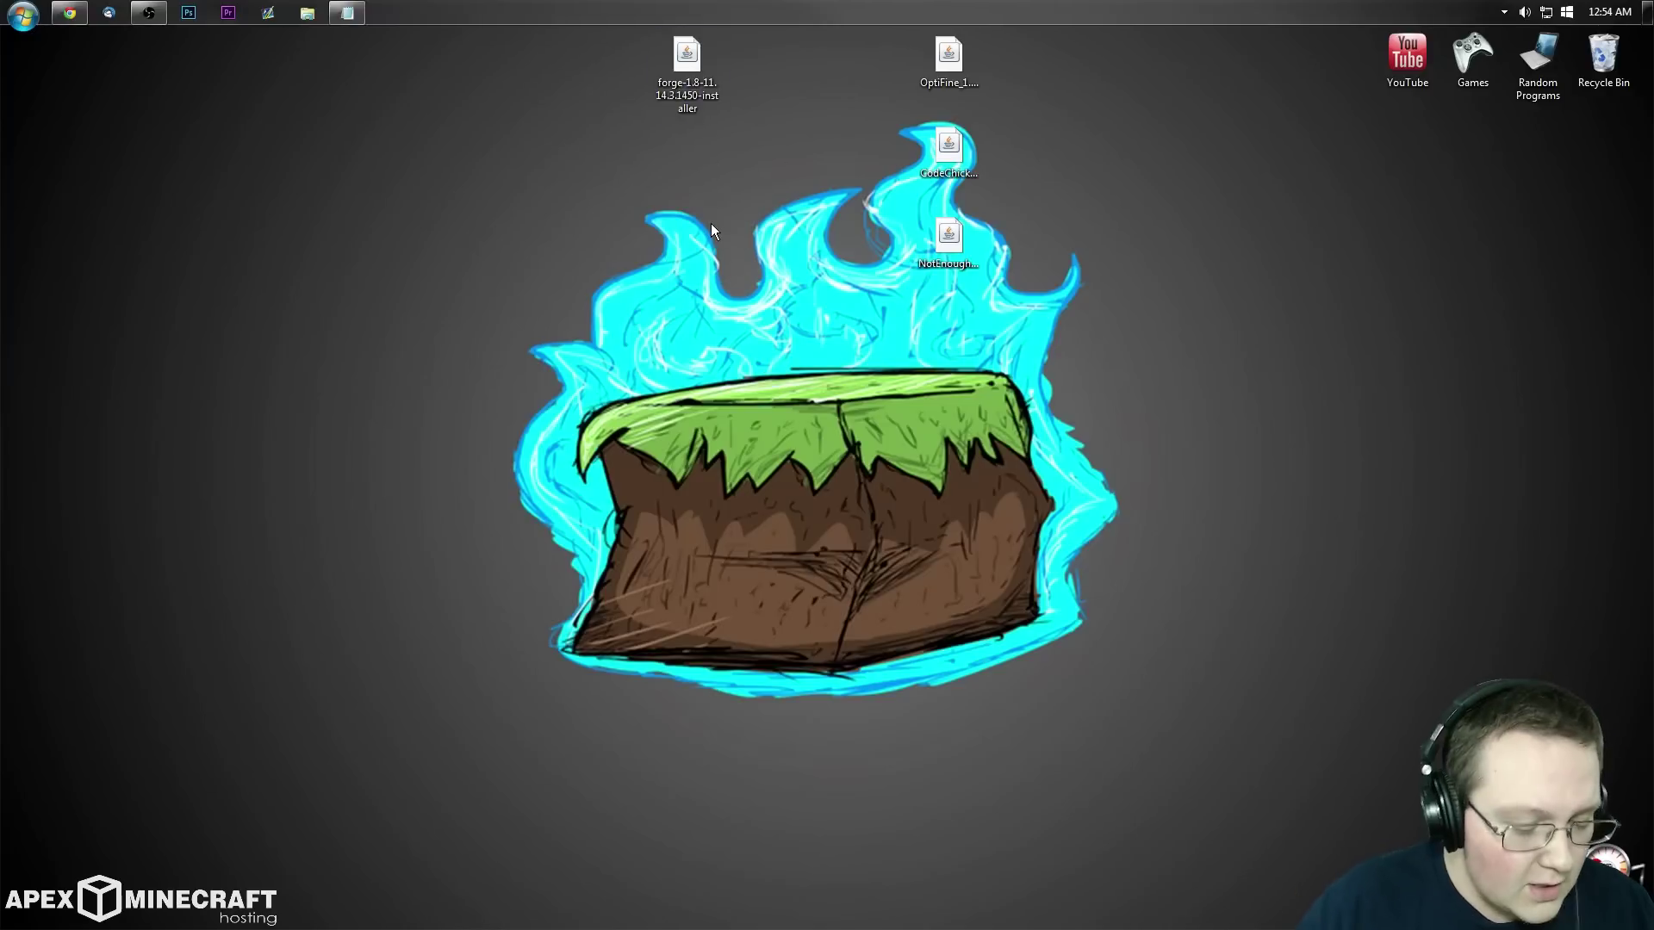
# View the Downloads folder by running "downloads", shift the Forge installer's desktop icon slightly toward the mod files, and close the folder.
pyautogui.press('super+r')
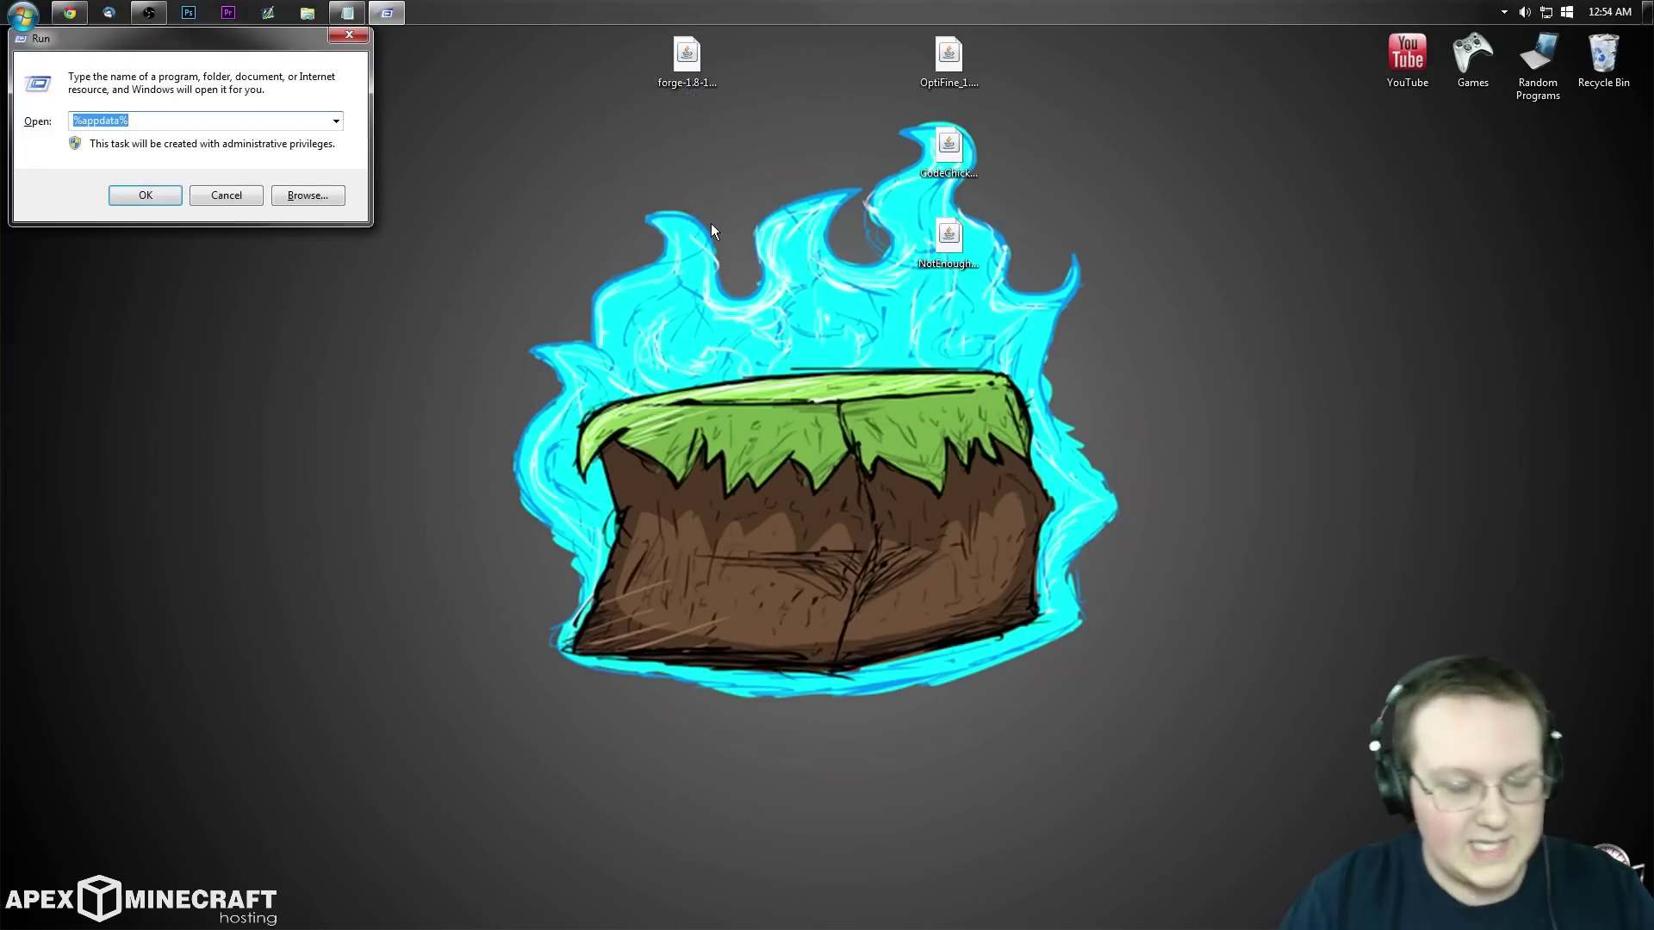
pyautogui.write('downloads')
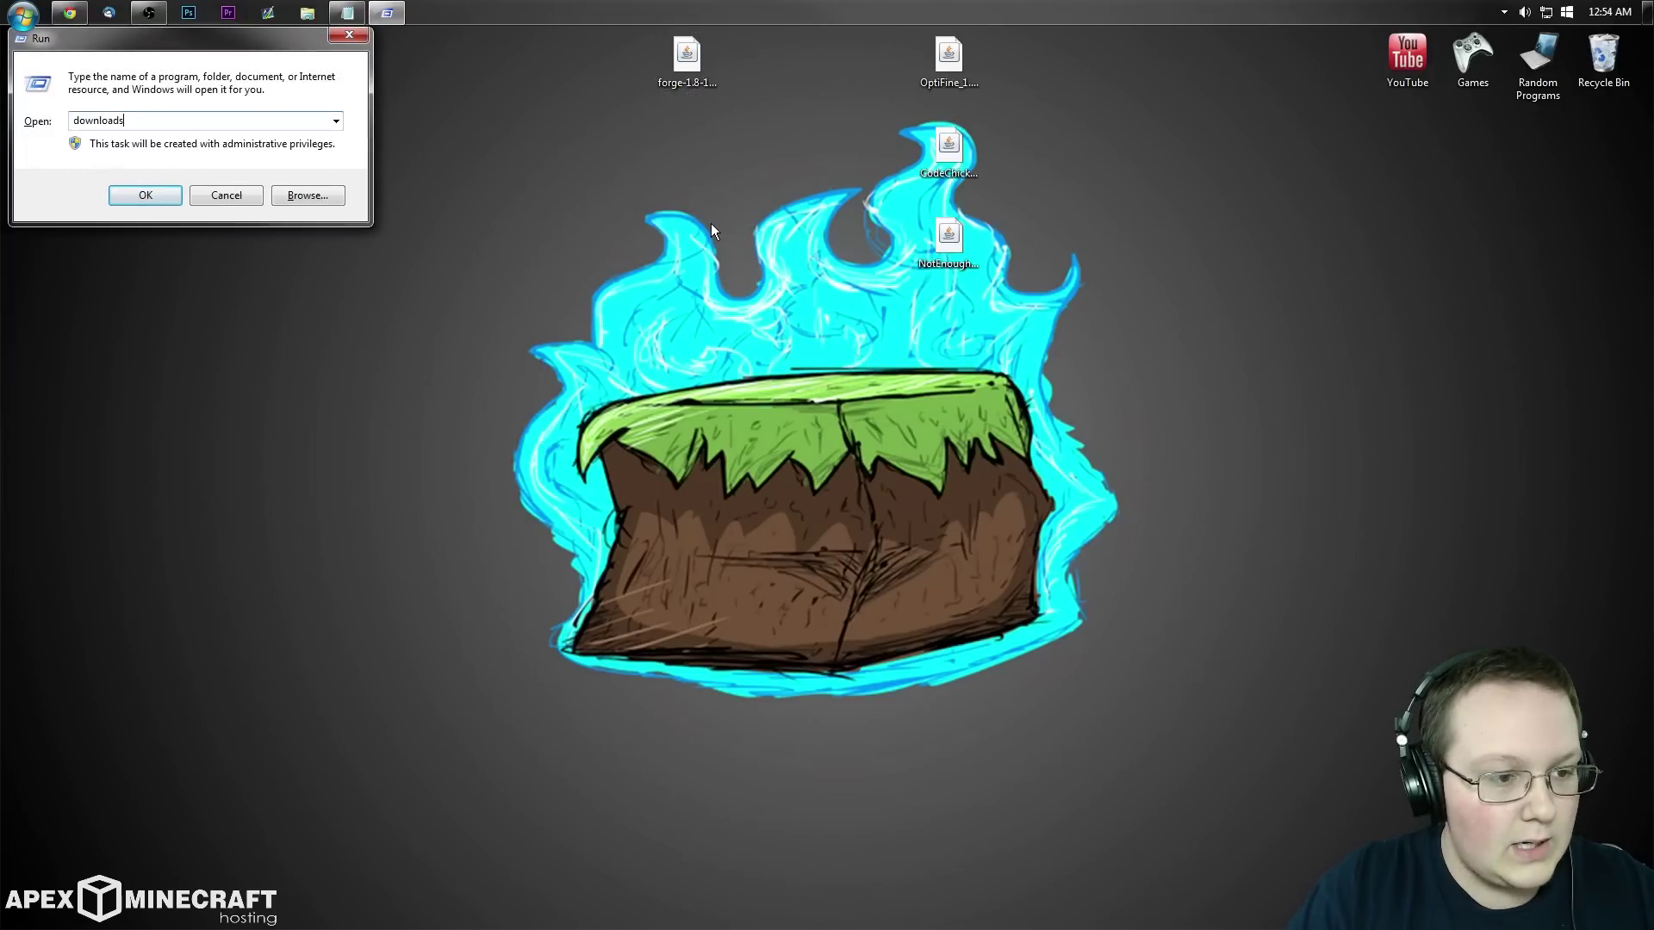
pyautogui.press('Return')
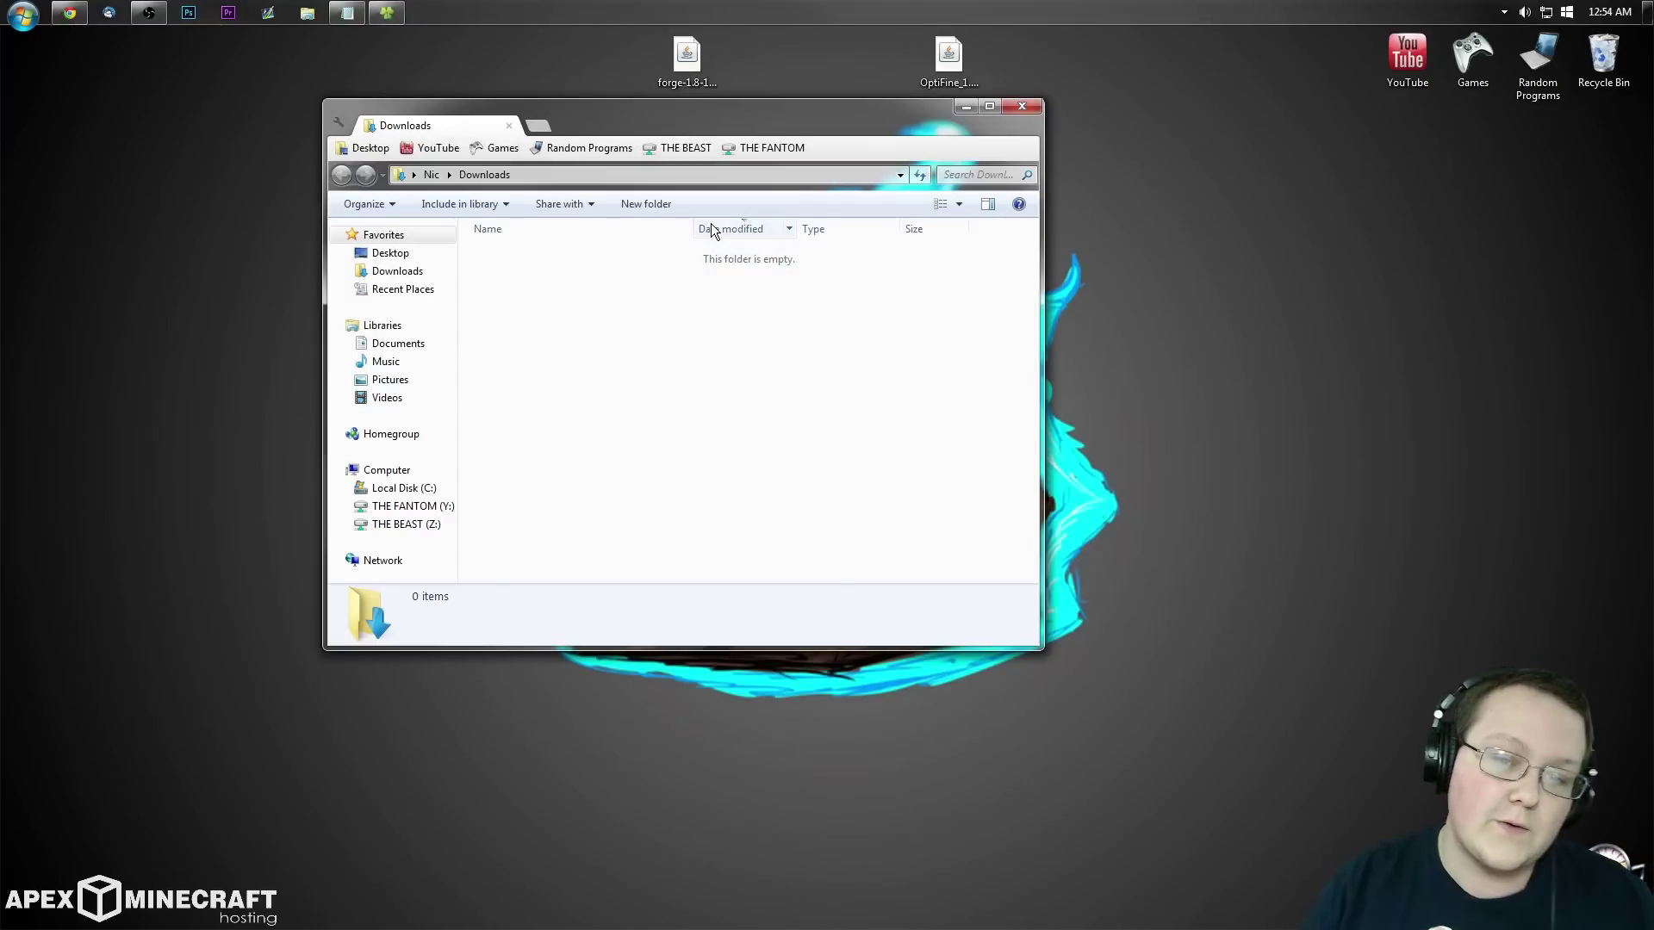
pyautogui.moveTo(686, 54); pyautogui.dragTo(752, 58)
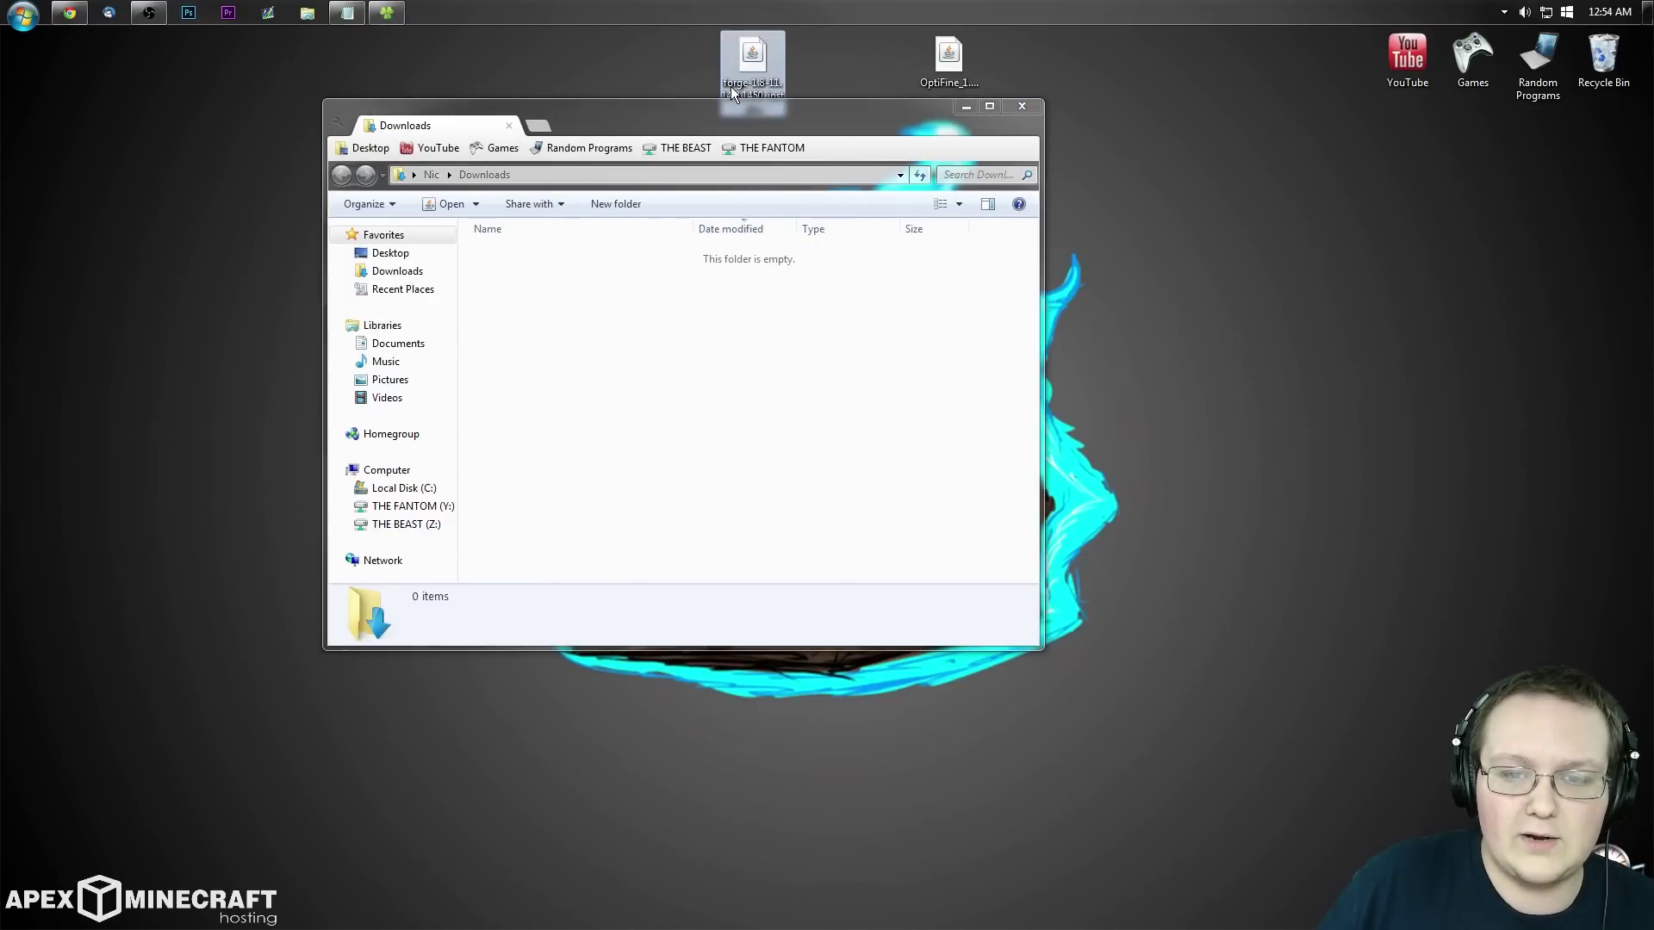
pyautogui.click(1010, 102)
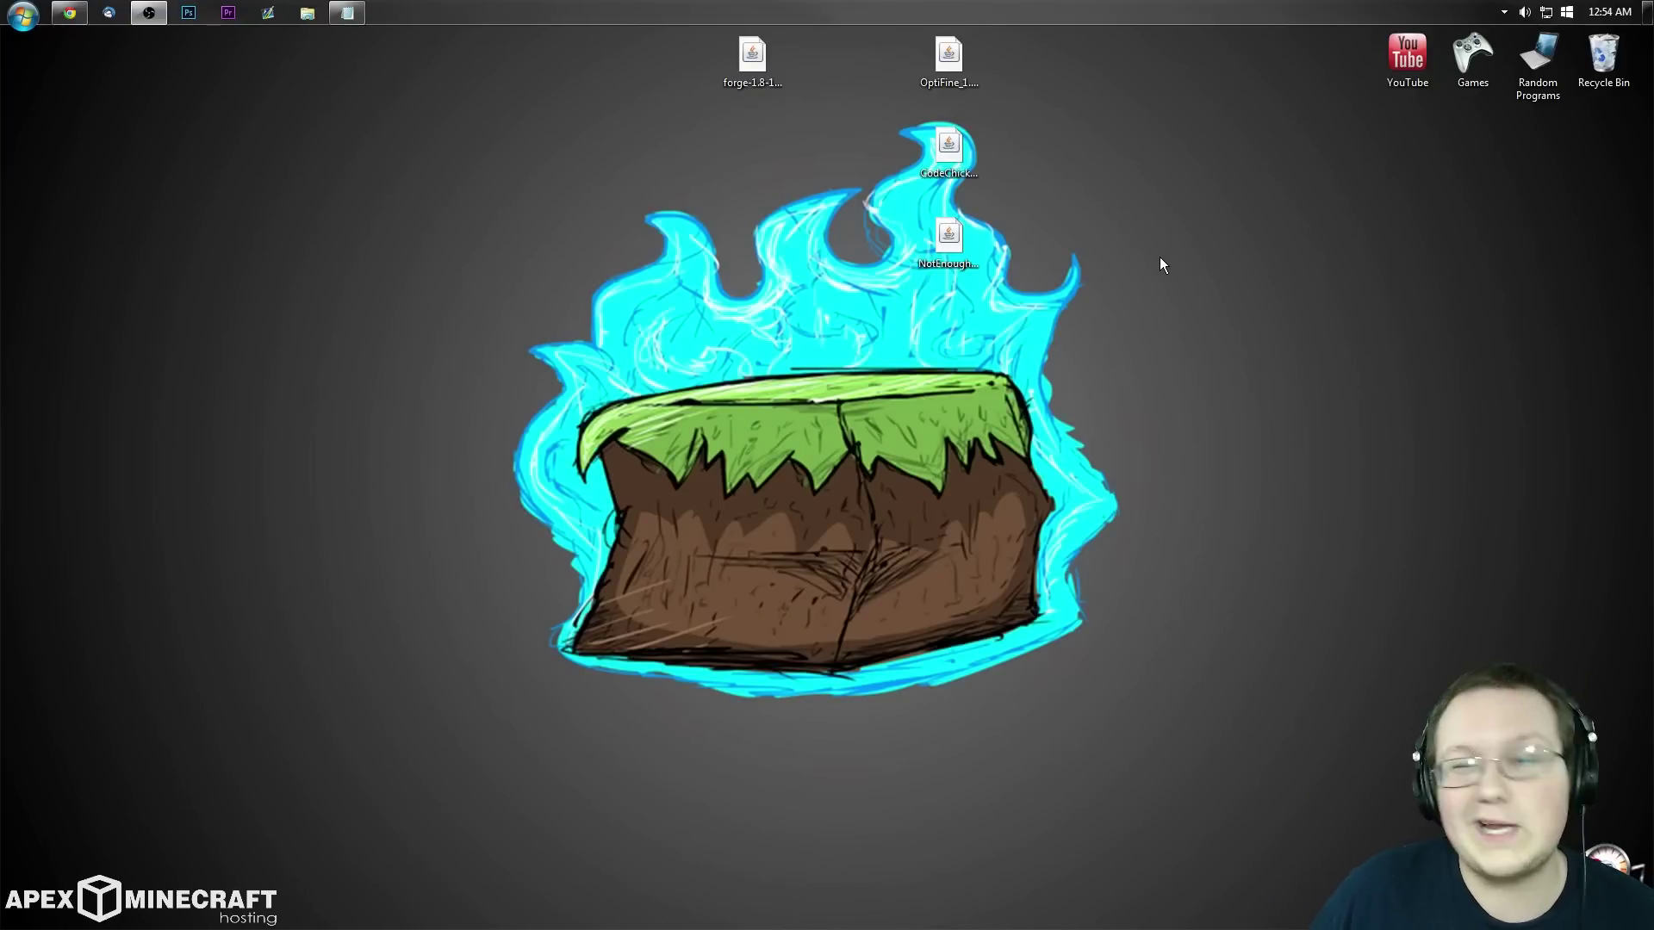
# Run the Forge 1.8-11.14.3.1450 installer with Java, install the client into the default .minecraft folder, and dismiss the completion notice.
pyautogui.click(758, 62)
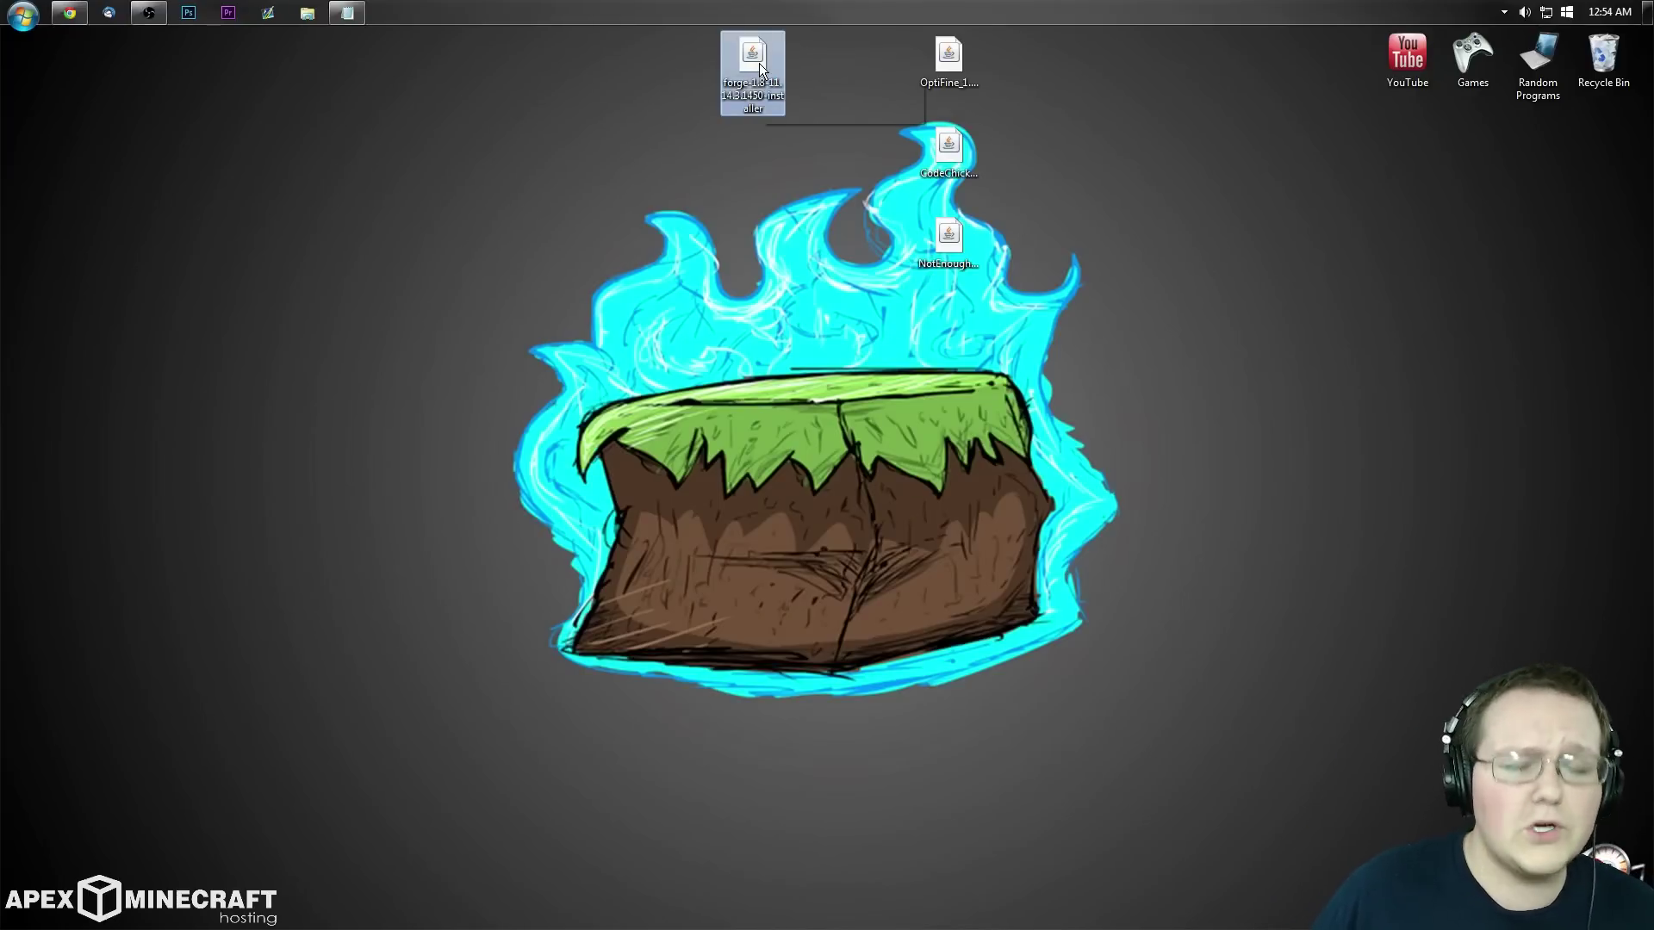
pyautogui.rightClick(761, 69)
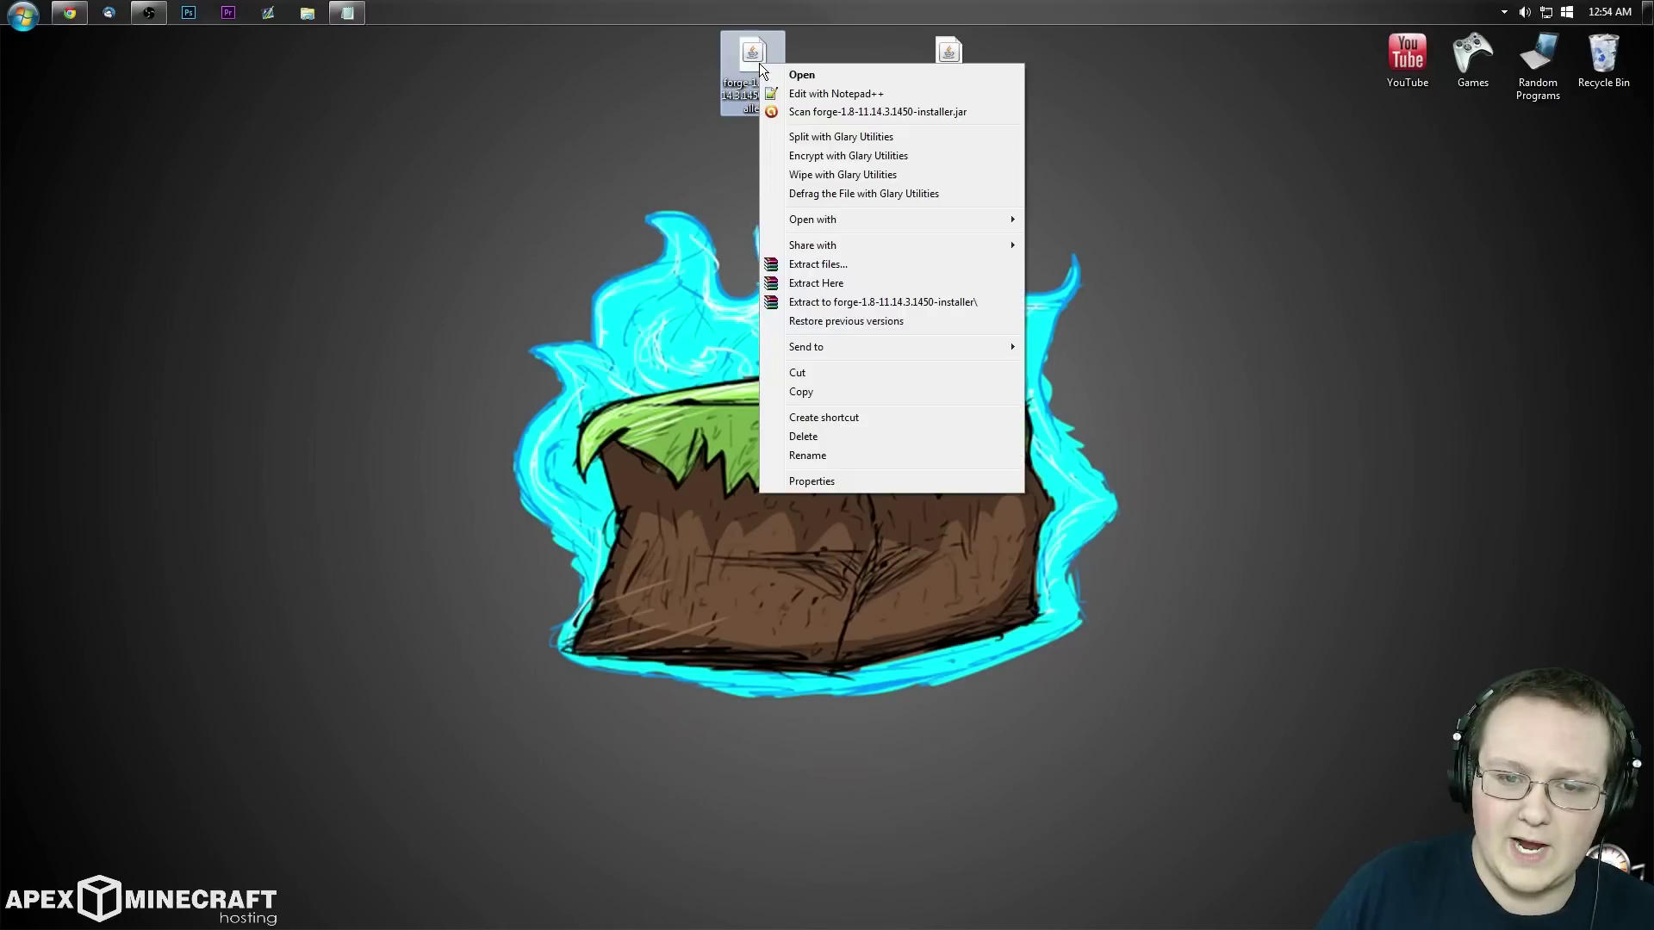
pyautogui.moveTo(875, 219)
pyautogui.click(1130, 223)
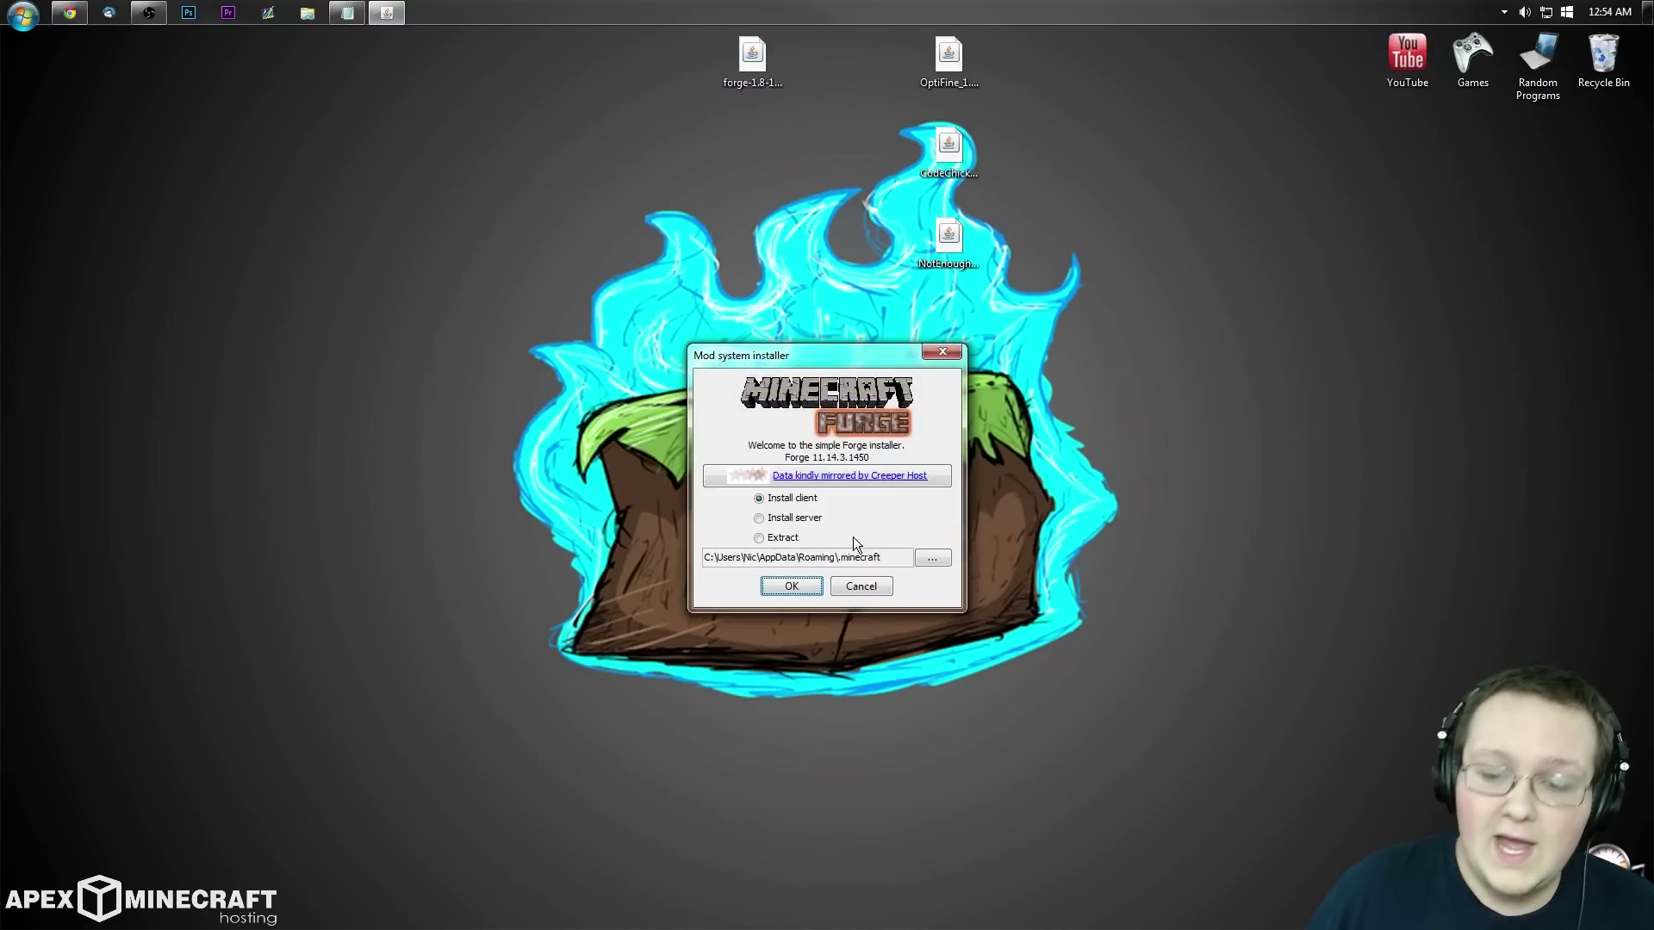
pyautogui.moveTo(812, 351); pyautogui.dragTo(802, 191)
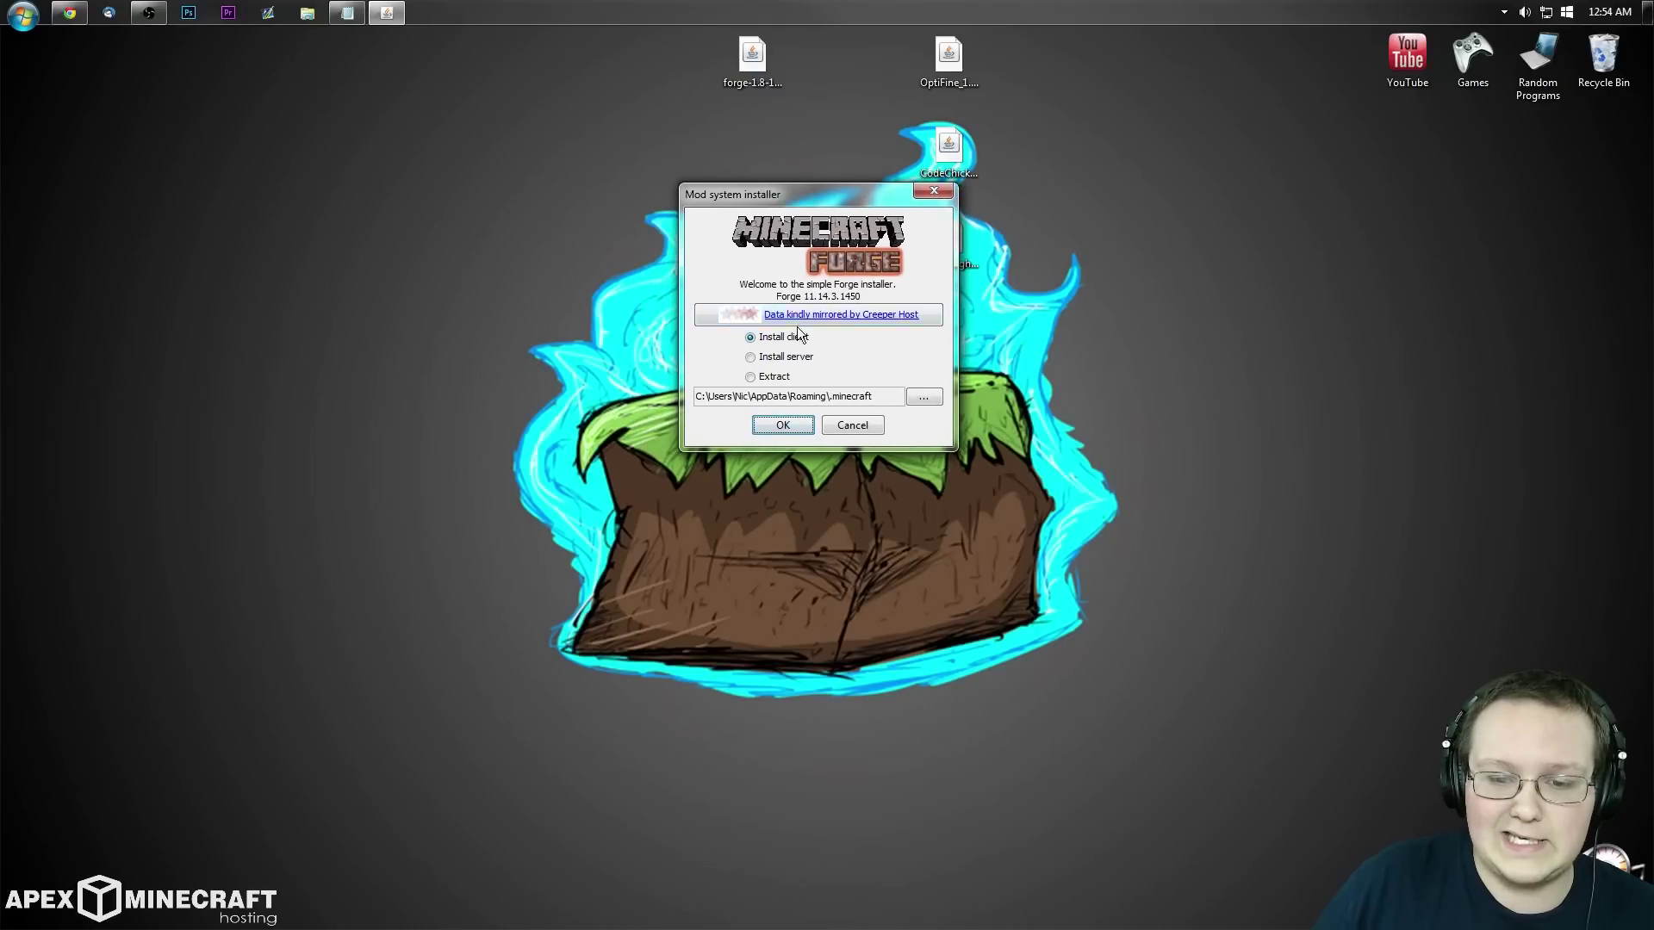
pyautogui.click(769, 340)
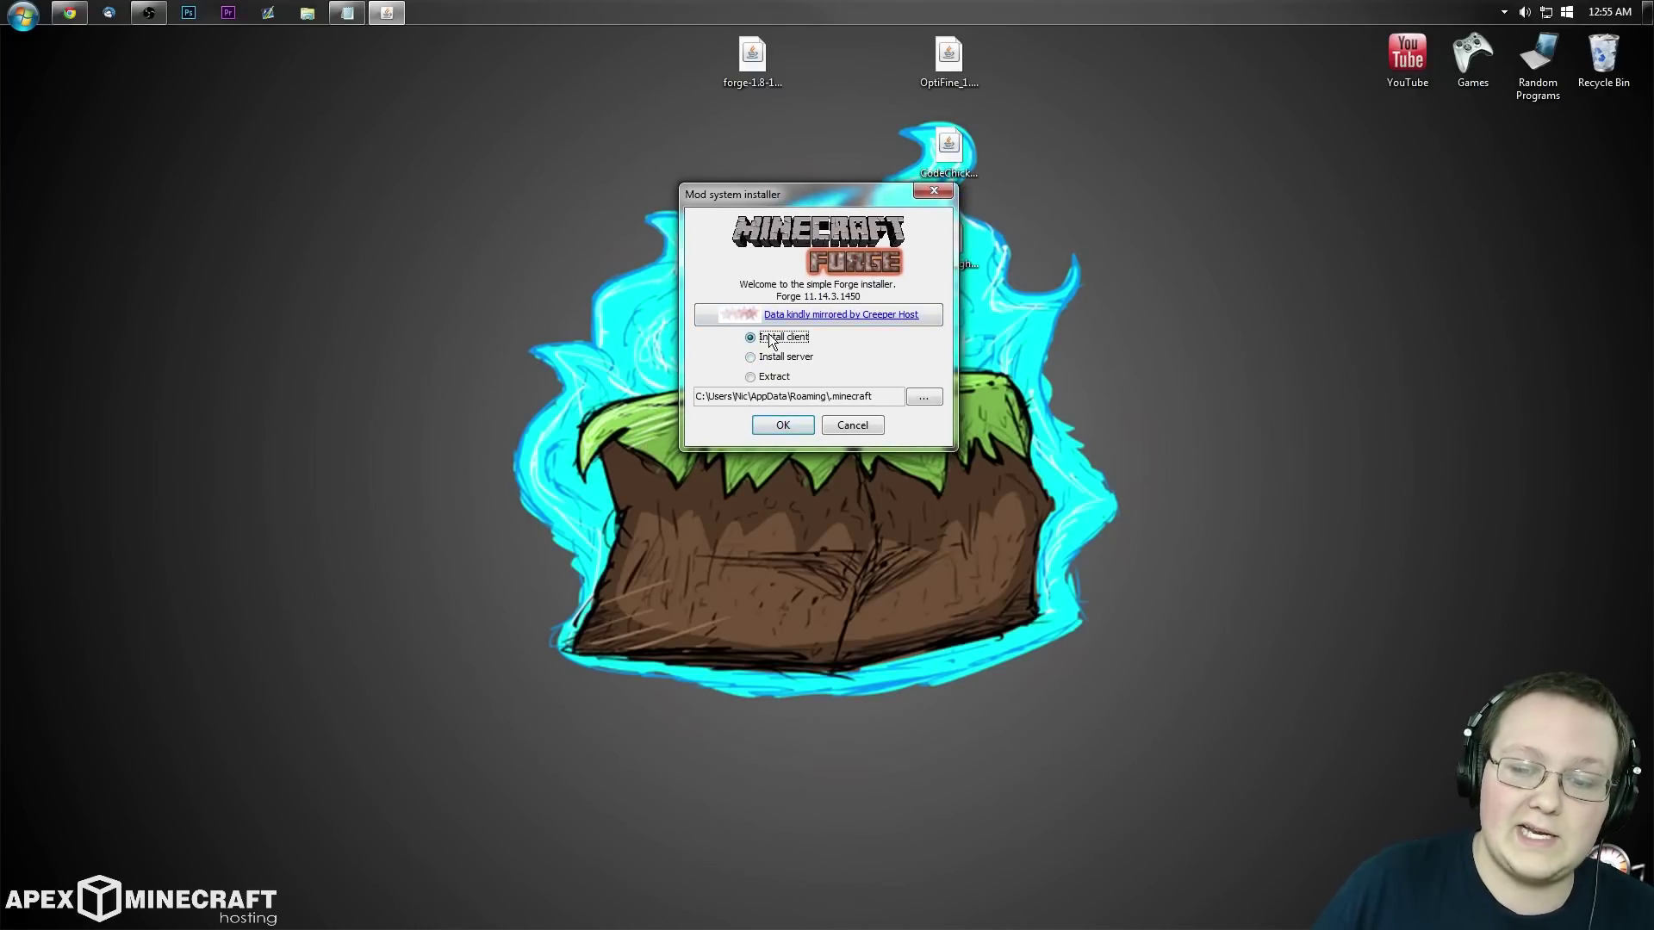
pyautogui.click(780, 426)
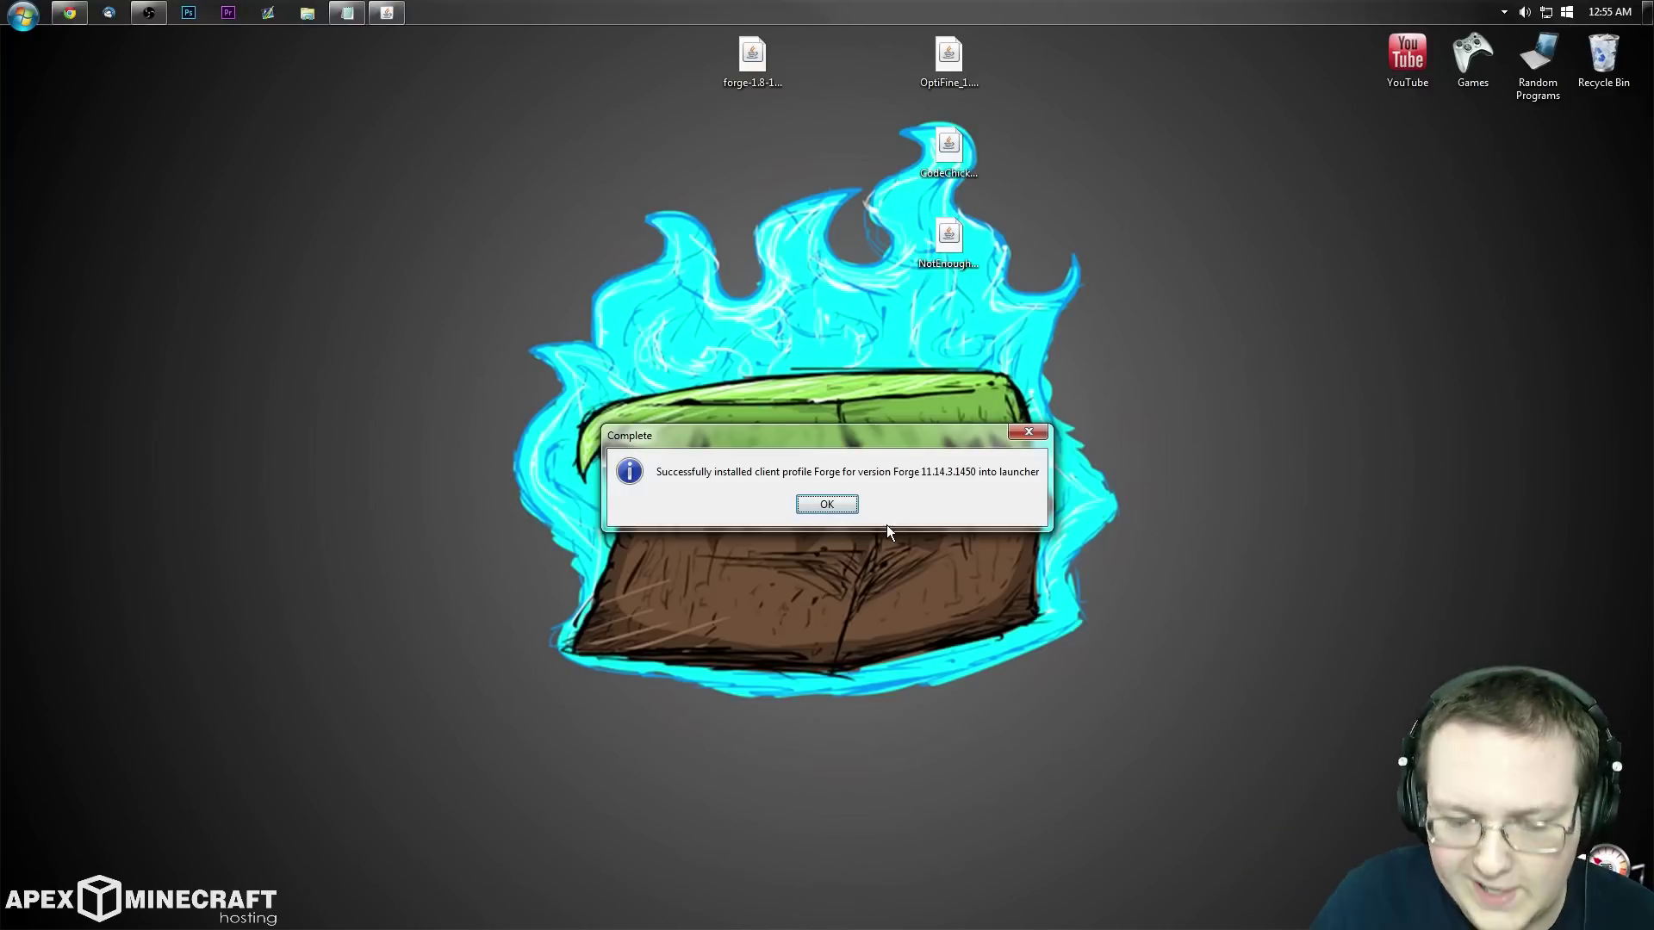
pyautogui.click(826, 505)
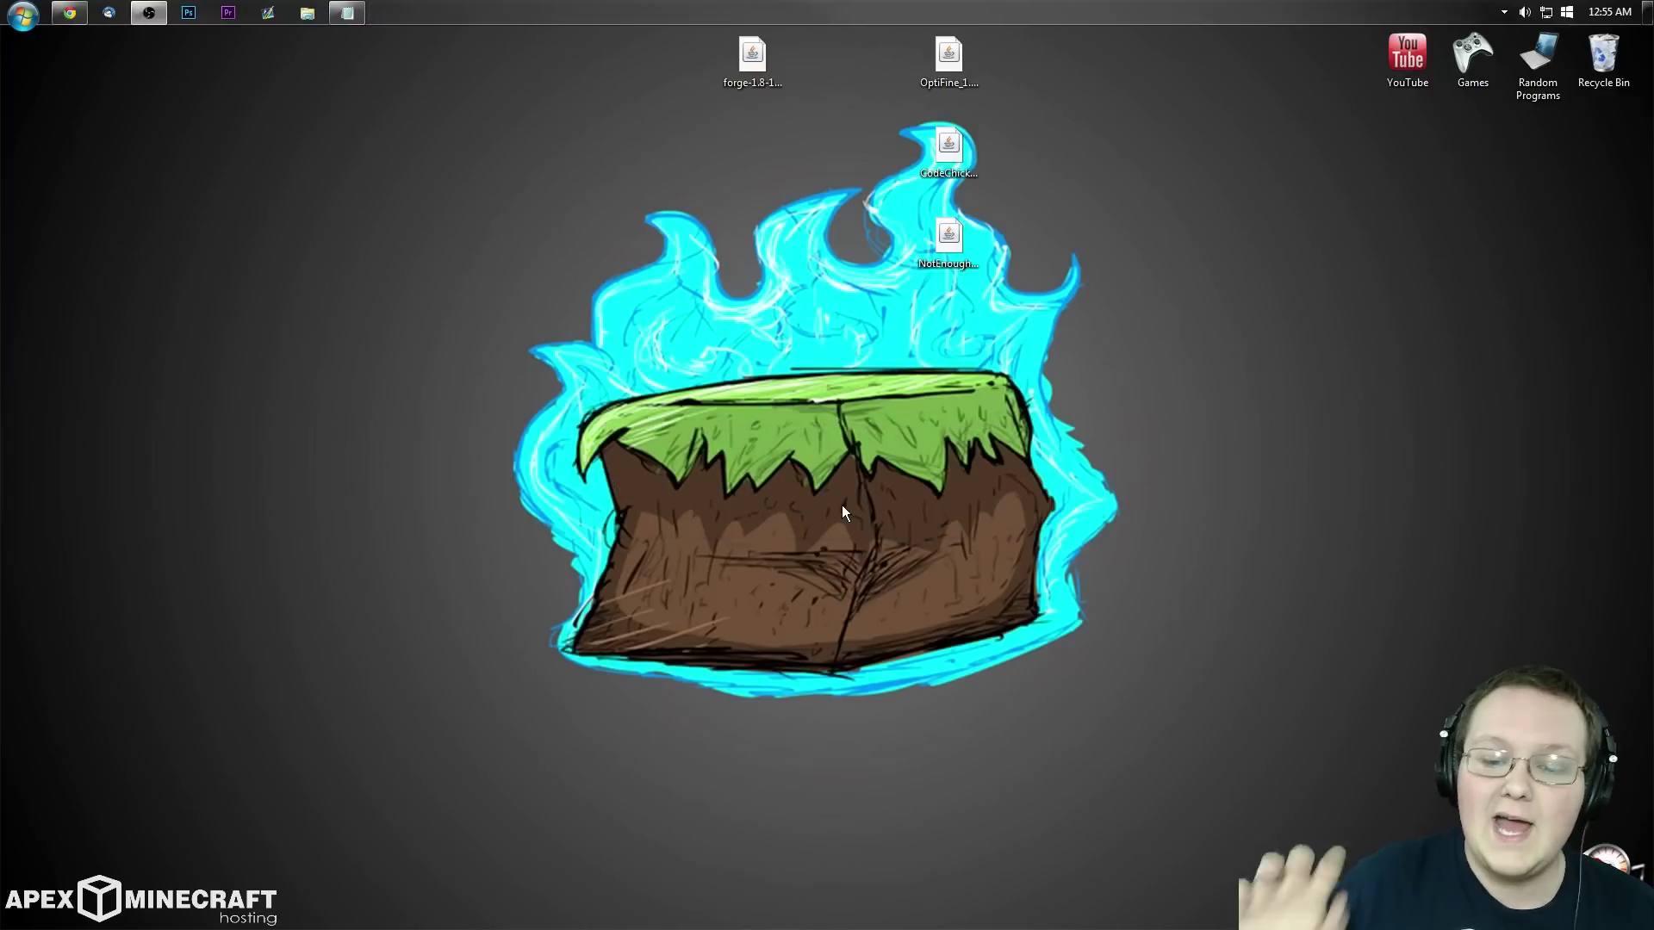
# Clear the Forge installer off the desktop and move the OptiFine, CodeChickenCore and NotEnoughItems files together to the desktop's left side.
pyautogui.click(774, 75)
pyautogui.moveTo(775, 76); pyautogui.dragTo(1541, 64)
pyautogui.moveTo(1471, 434); pyautogui.dragTo(947, 51)
pyautogui.moveTo(948, 52); pyautogui.dragTo(227, 236)
pyautogui.moveTo(780, 274); pyautogui.dragTo(1417, 64)
pyautogui.moveTo(423, 474); pyautogui.dragTo(227, 198)
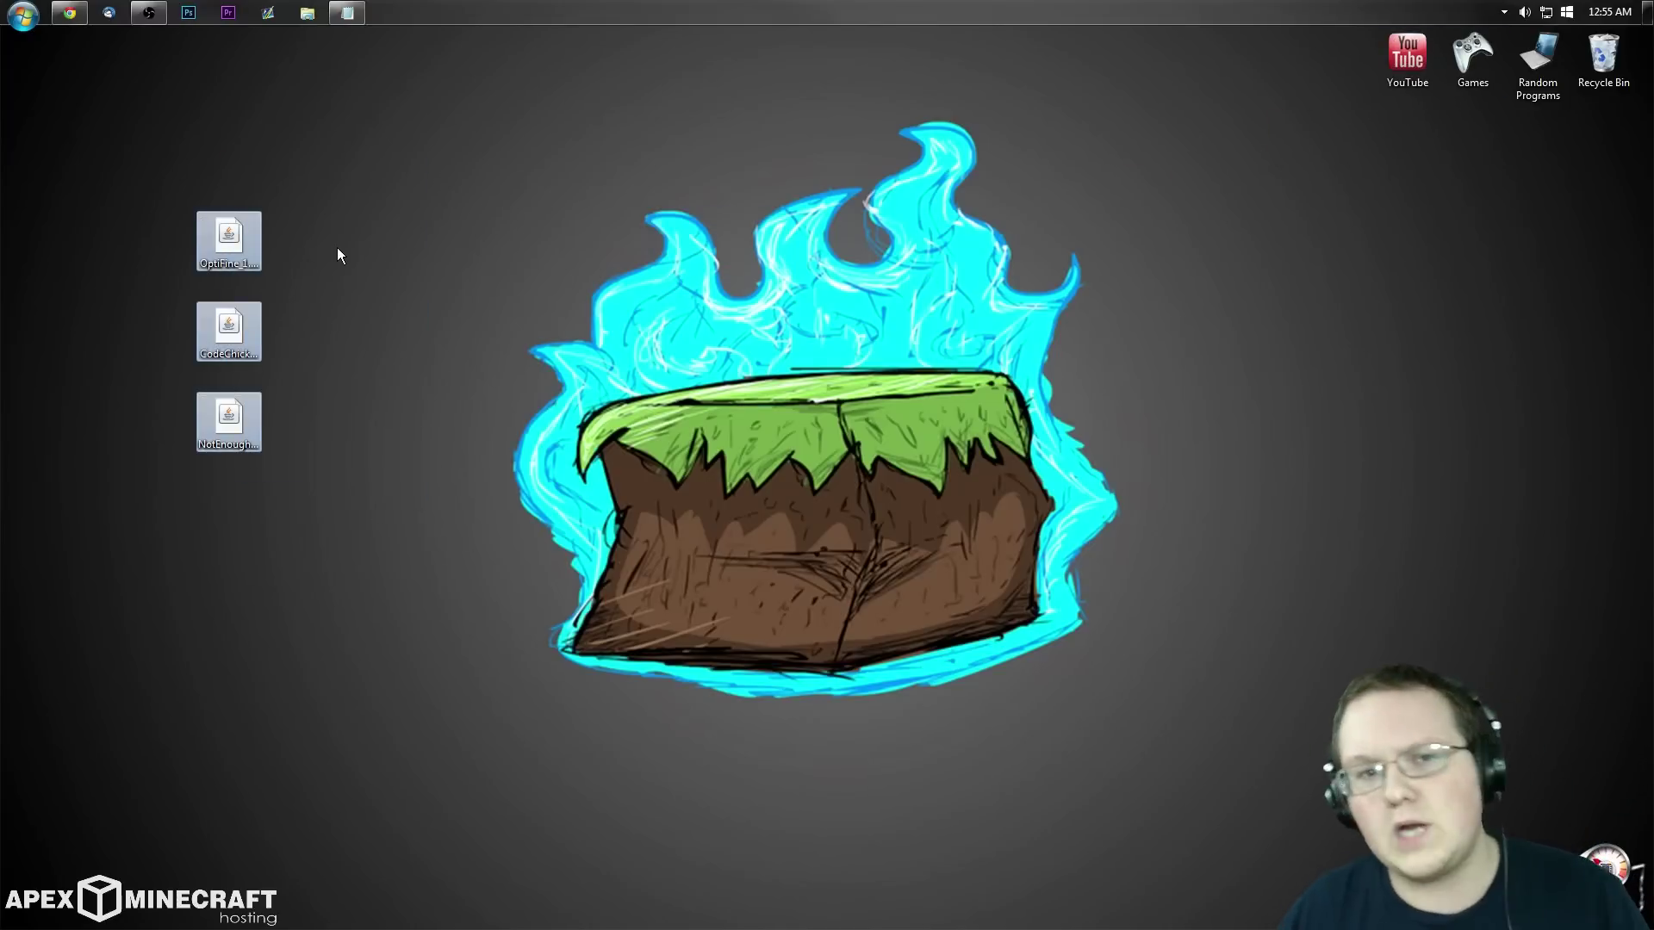
pyautogui.click(384, 193)
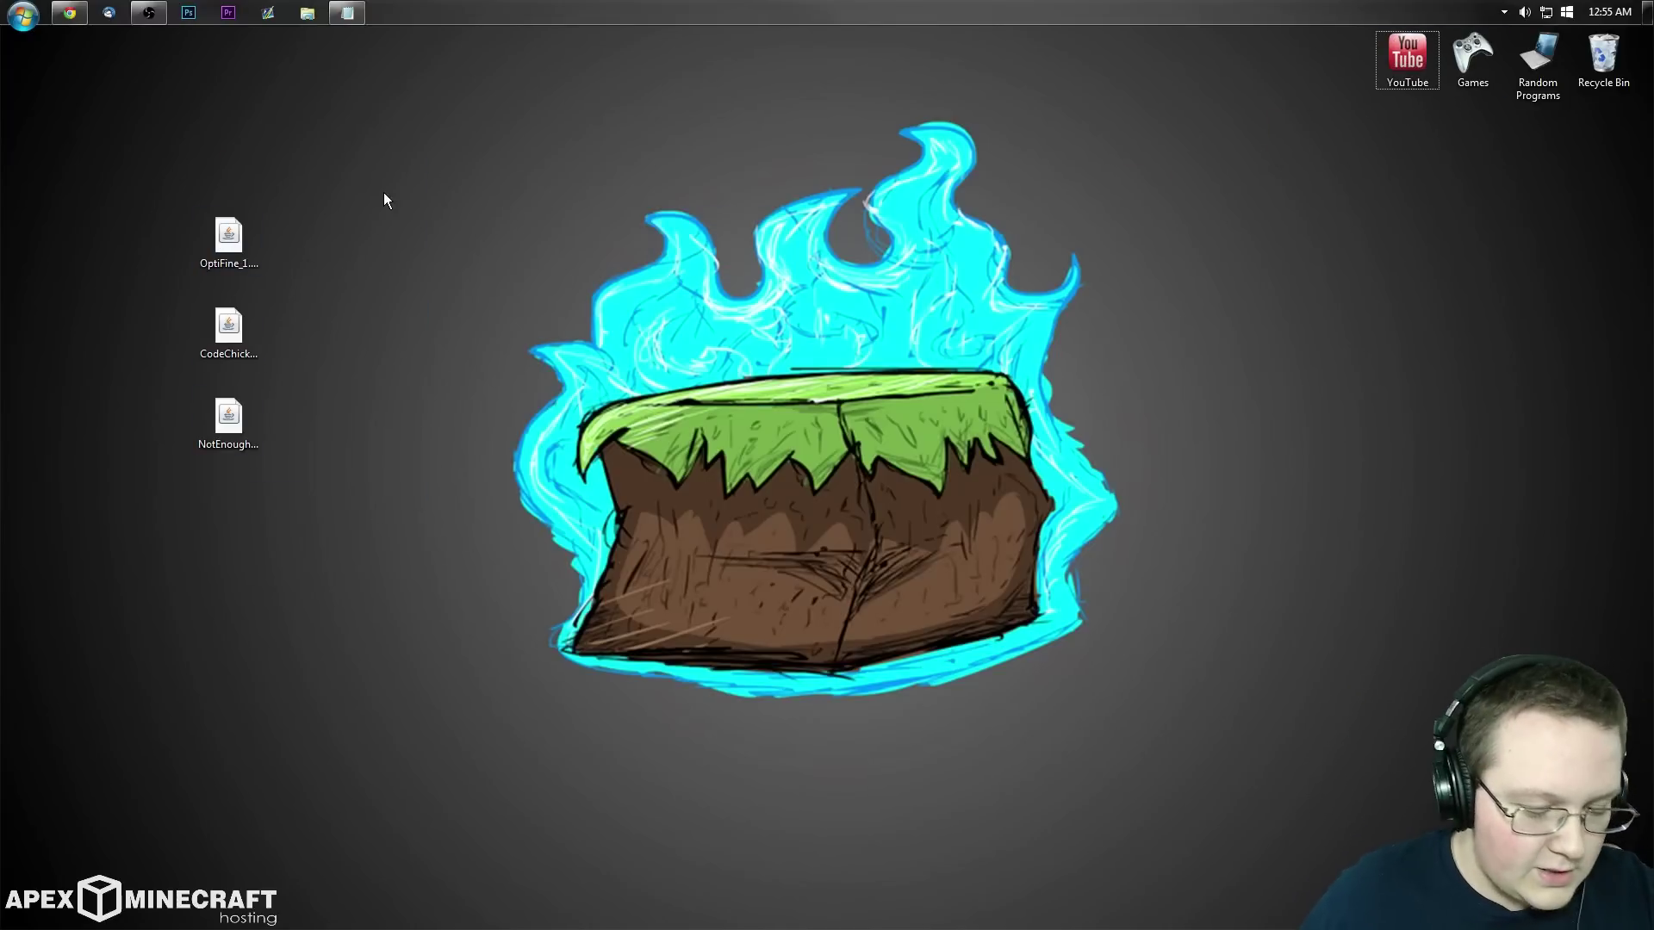
# Run "%appdata%" to open the Roaming folder, and open its .minecraft folder.
pyautogui.press('super+r')
pyautogui.write('%ap')
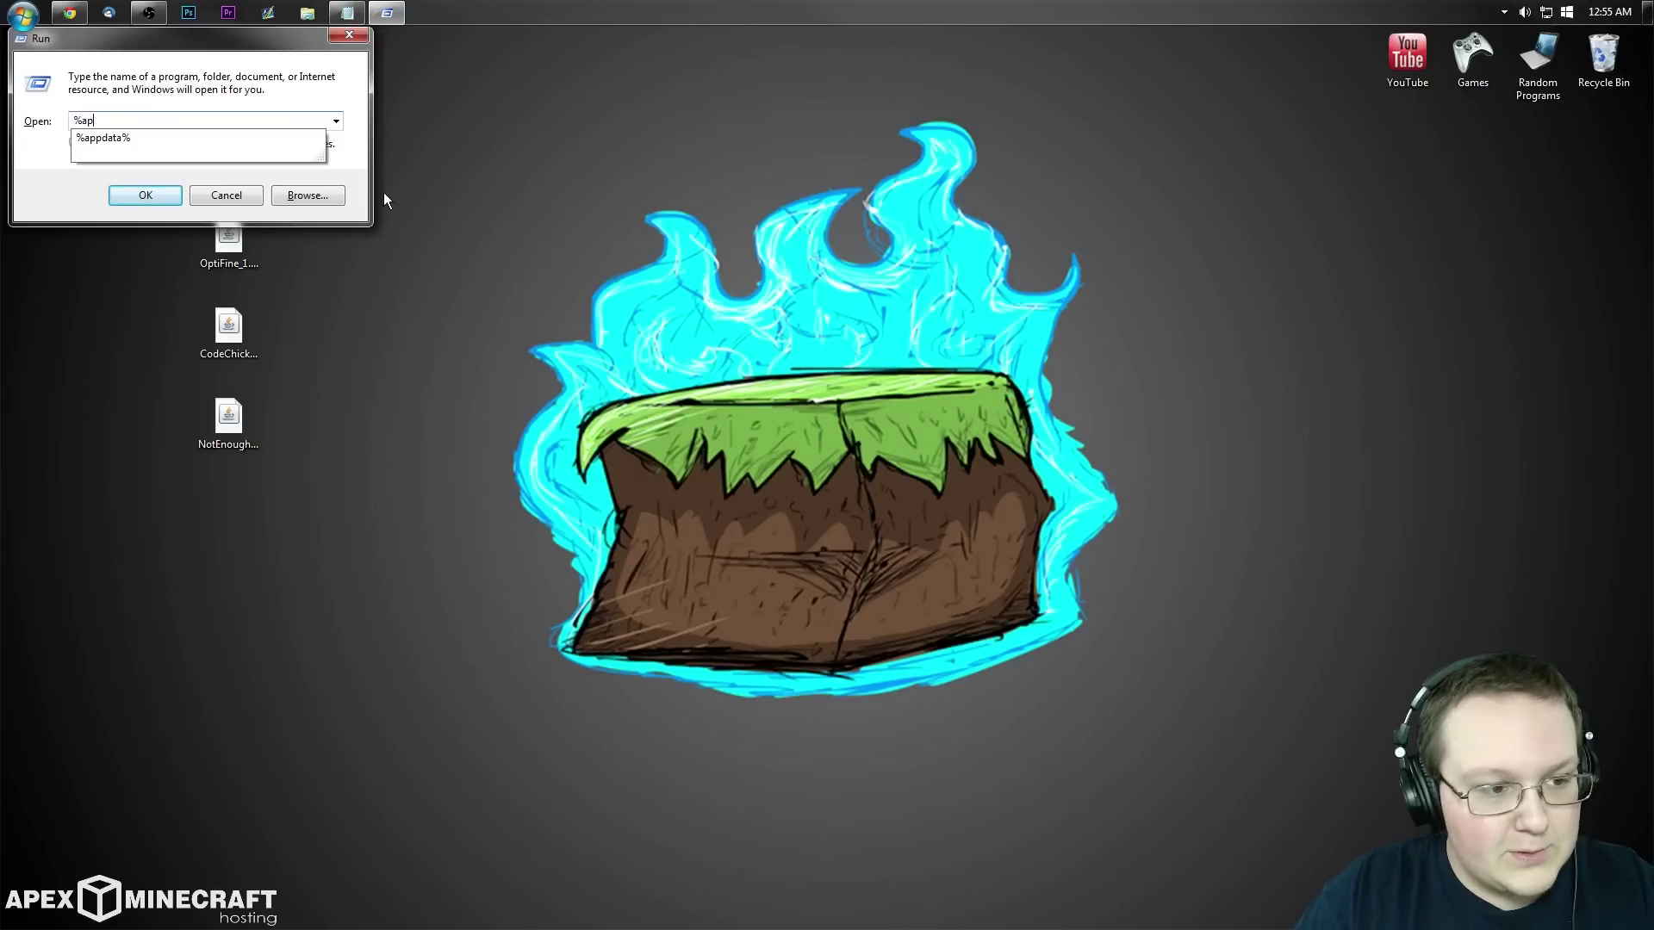
pyautogui.write('pdata%')
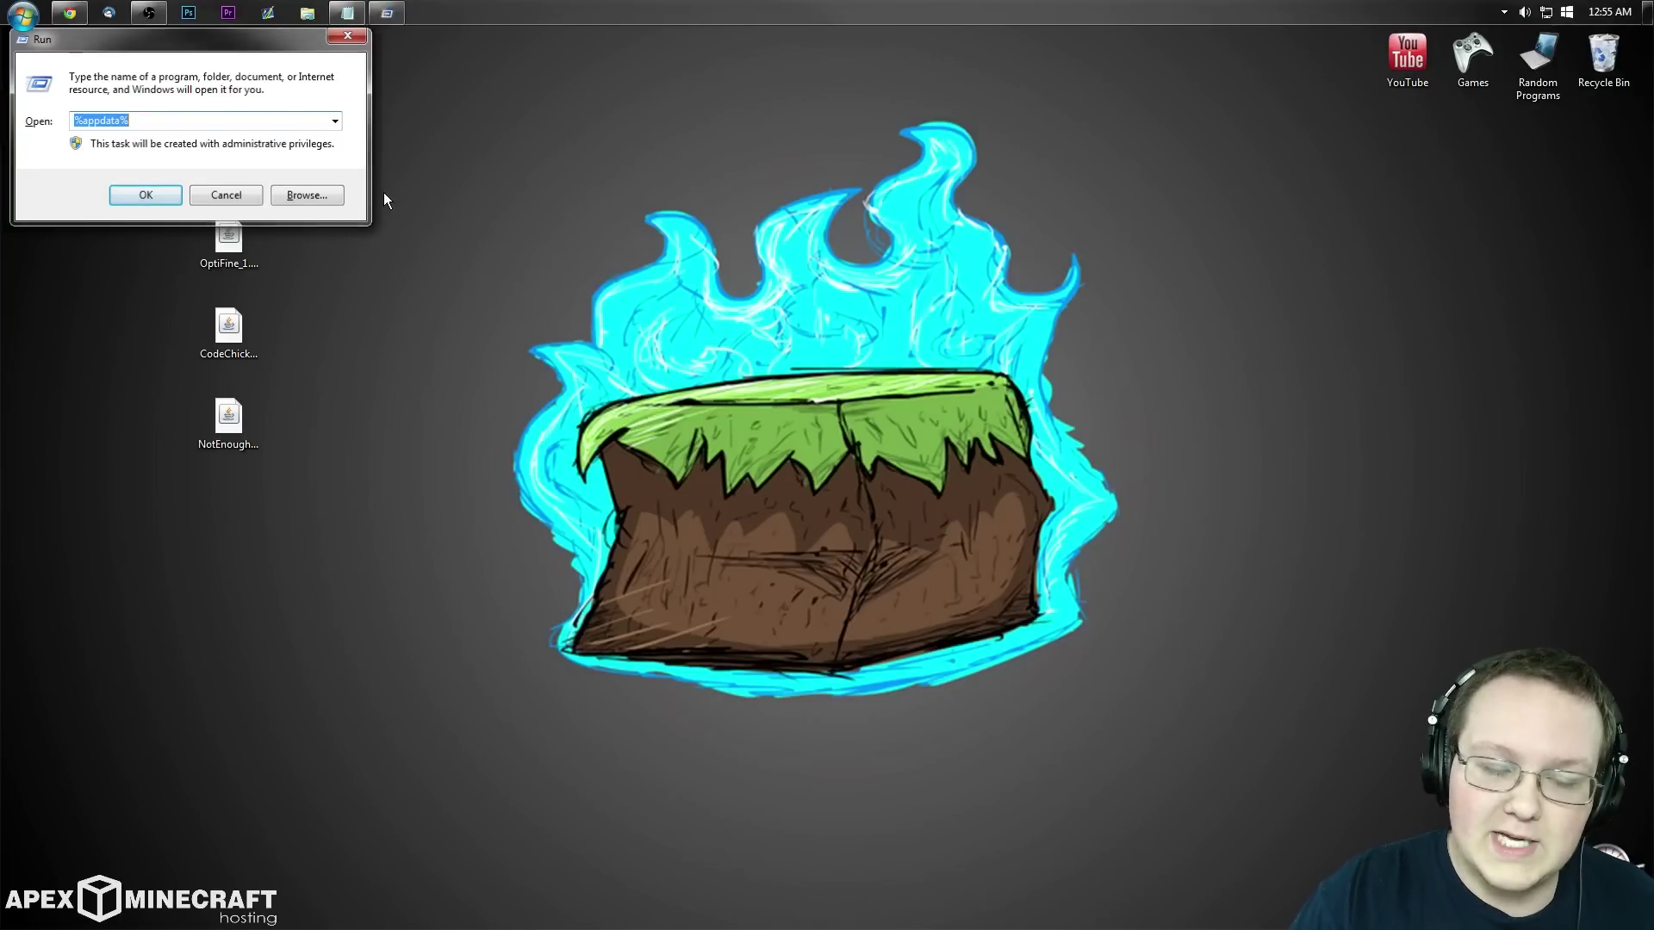
pyautogui.press('Return')
pyautogui.moveTo(617, 134); pyautogui.dragTo(756, 133)
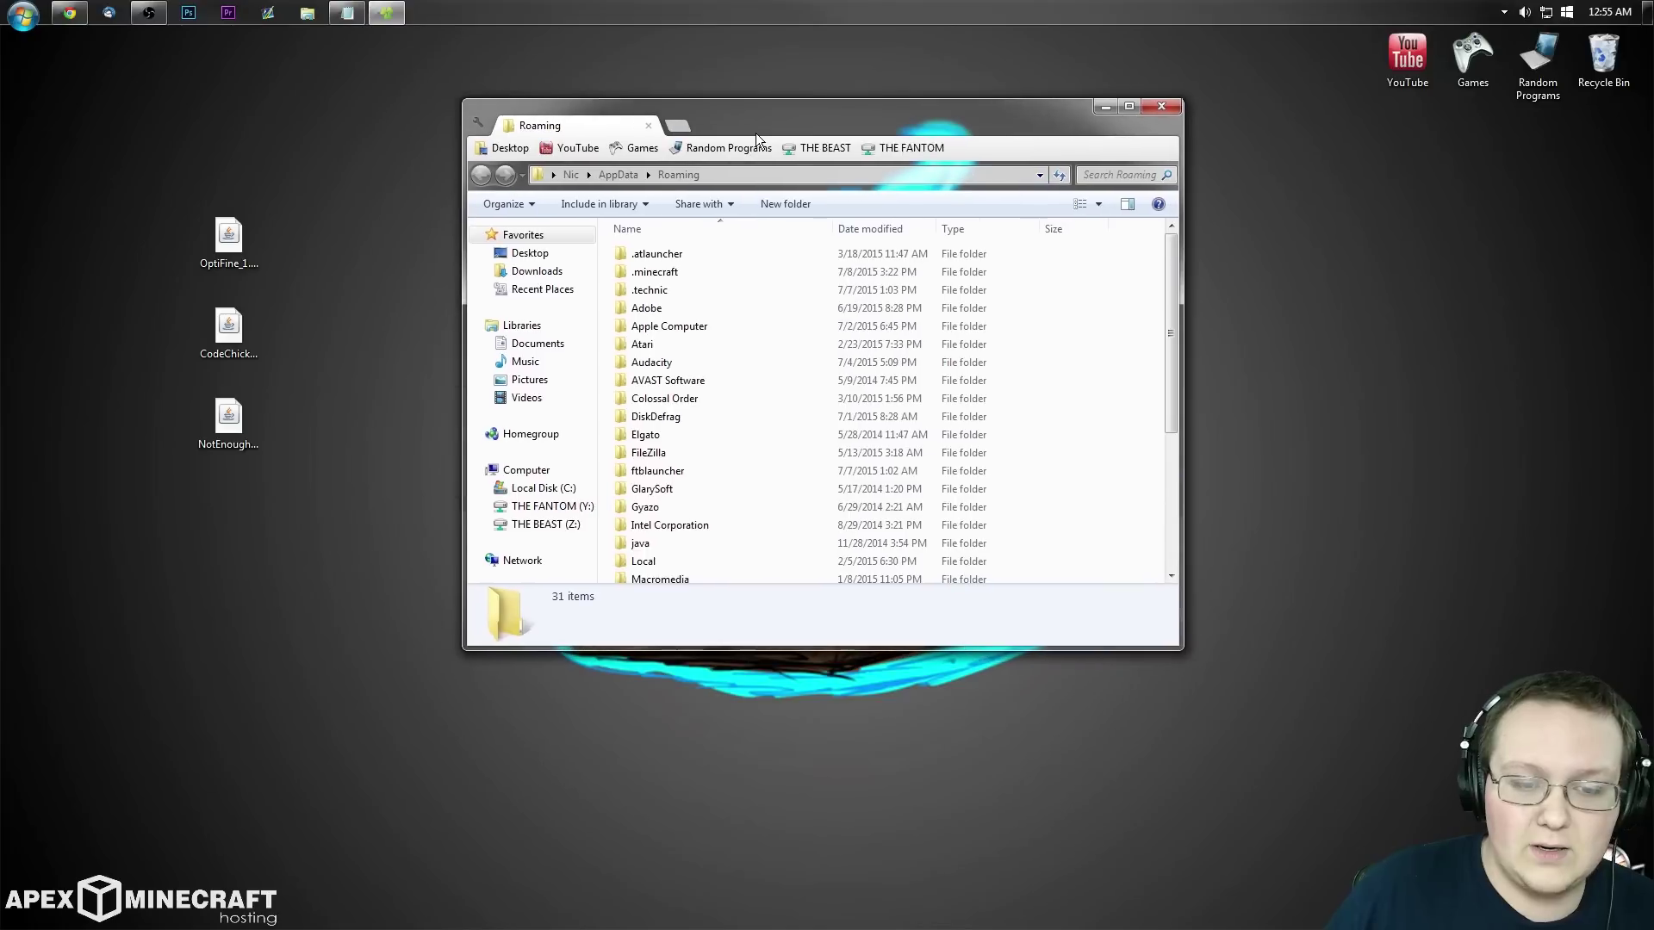
pyautogui.doubleClick(739, 270)
# Create a new folder named "mods" inside the .minecraft folder.
pyautogui.moveTo(653, 345); pyautogui.dragTo(1615, 89)
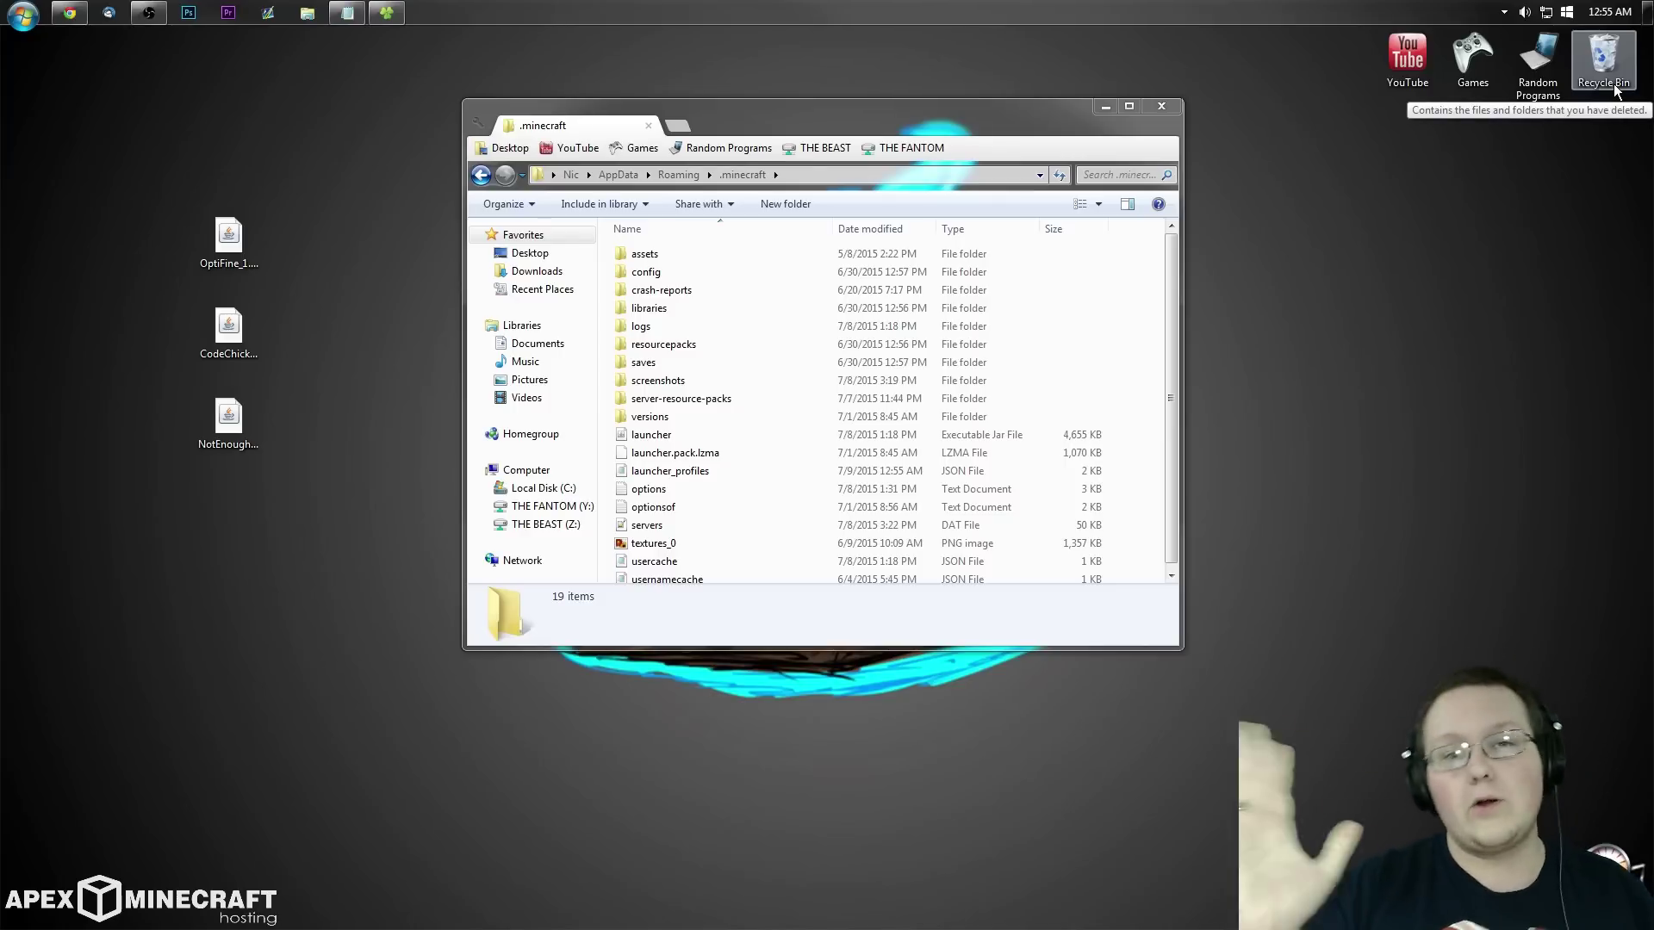
pyautogui.rightClick(1146, 349)
pyautogui.moveTo(1211, 562)
pyautogui.click(1392, 559)
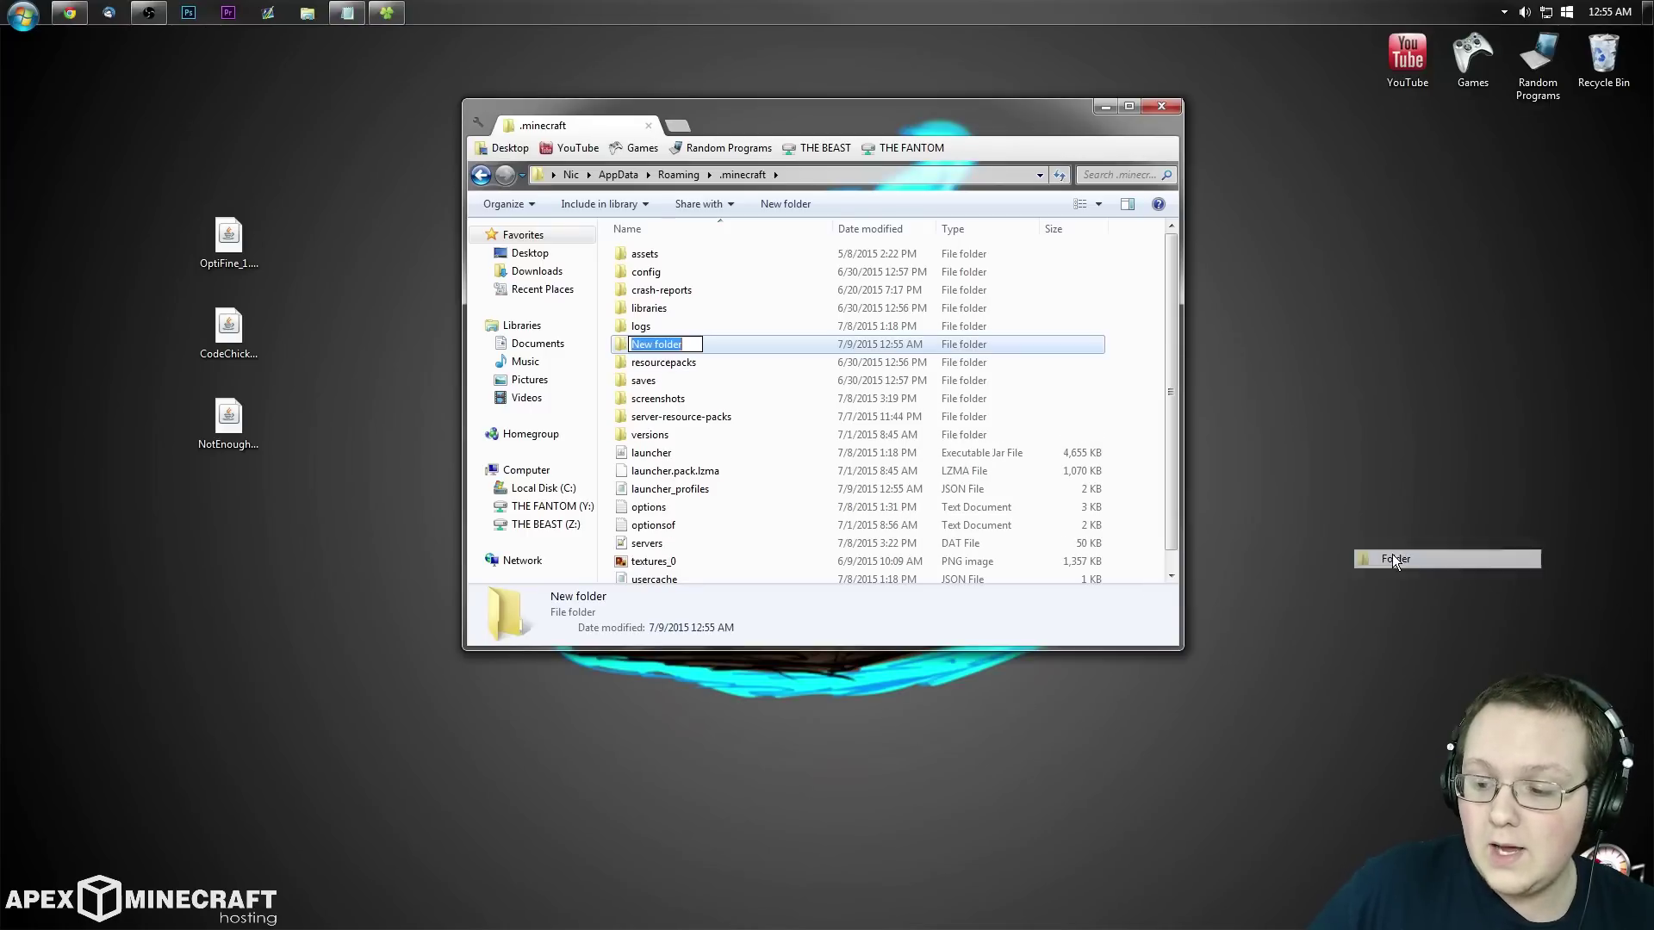
pyautogui.write('mods')
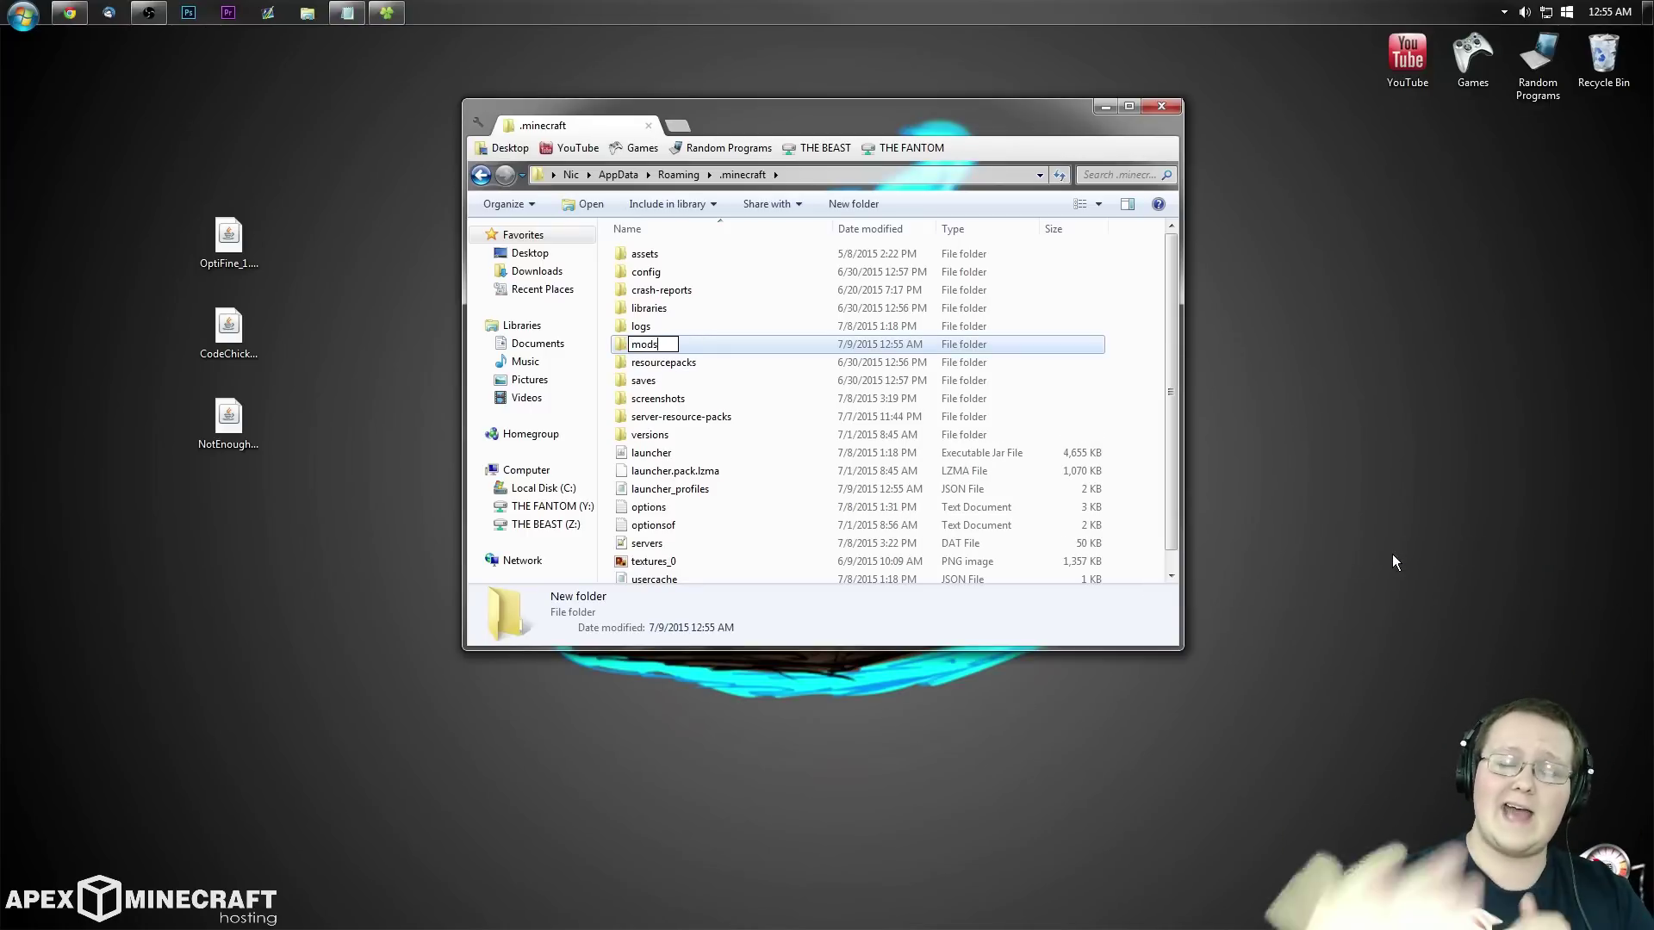
pyautogui.click(880, 348)
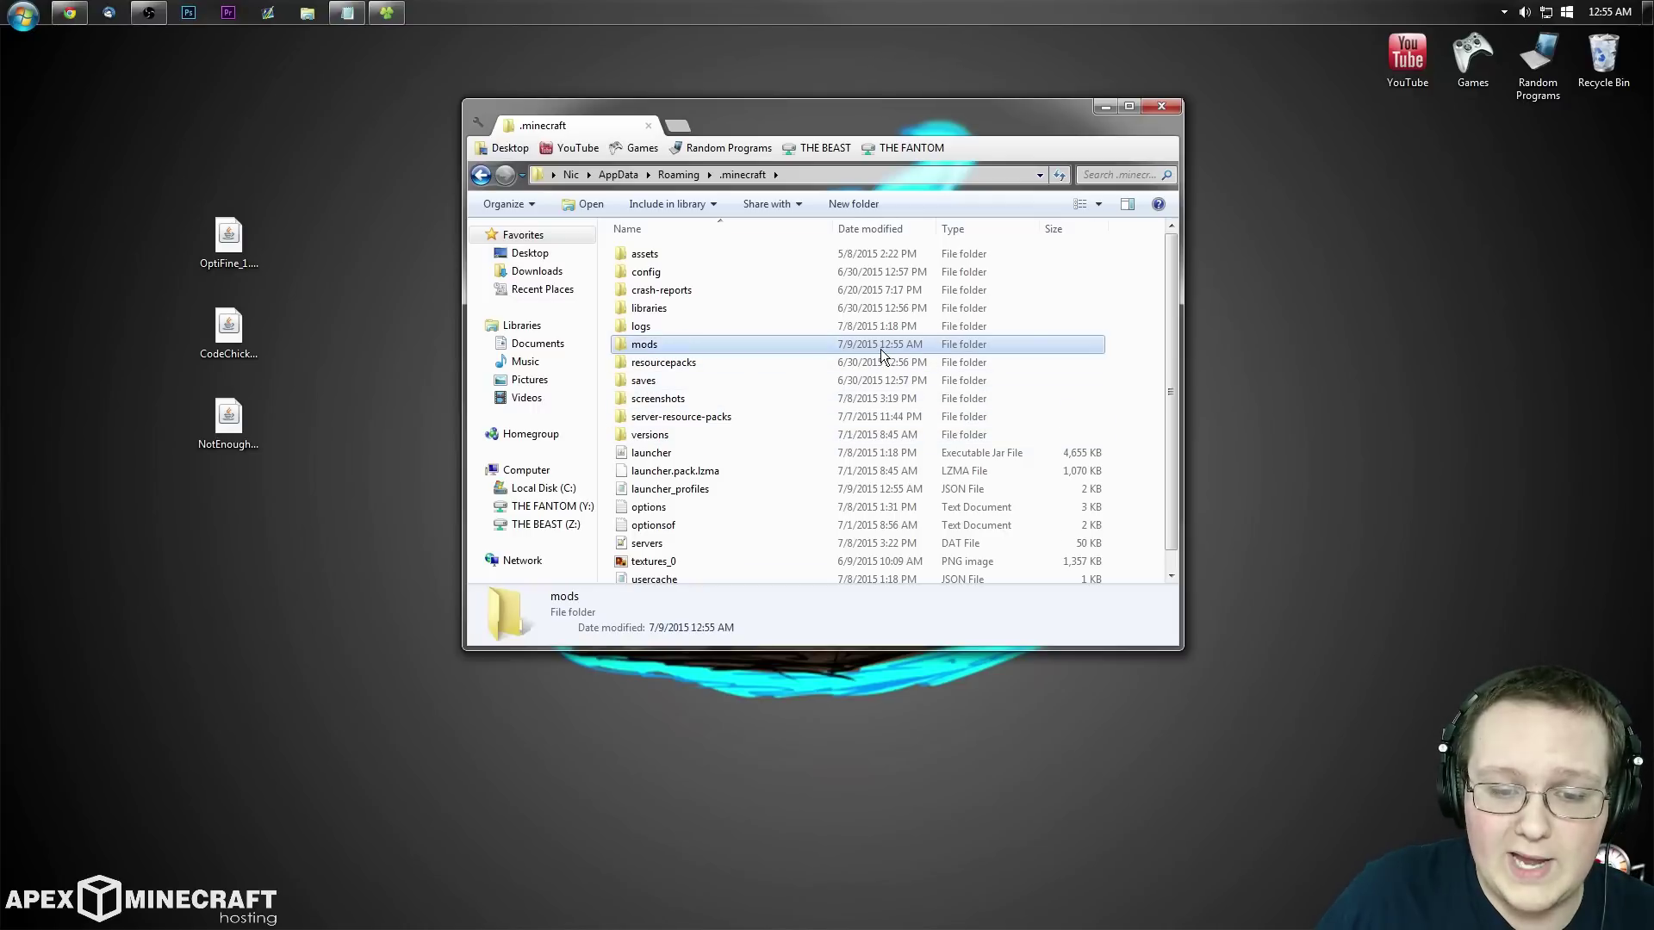
# Open the mods folder and move the OptiFine, CodeChickenCore and NotEnoughItems jar files from the desktop into it.
pyautogui.doubleClick(711, 345)
pyautogui.moveTo(328, 518); pyautogui.dragTo(184, 143)
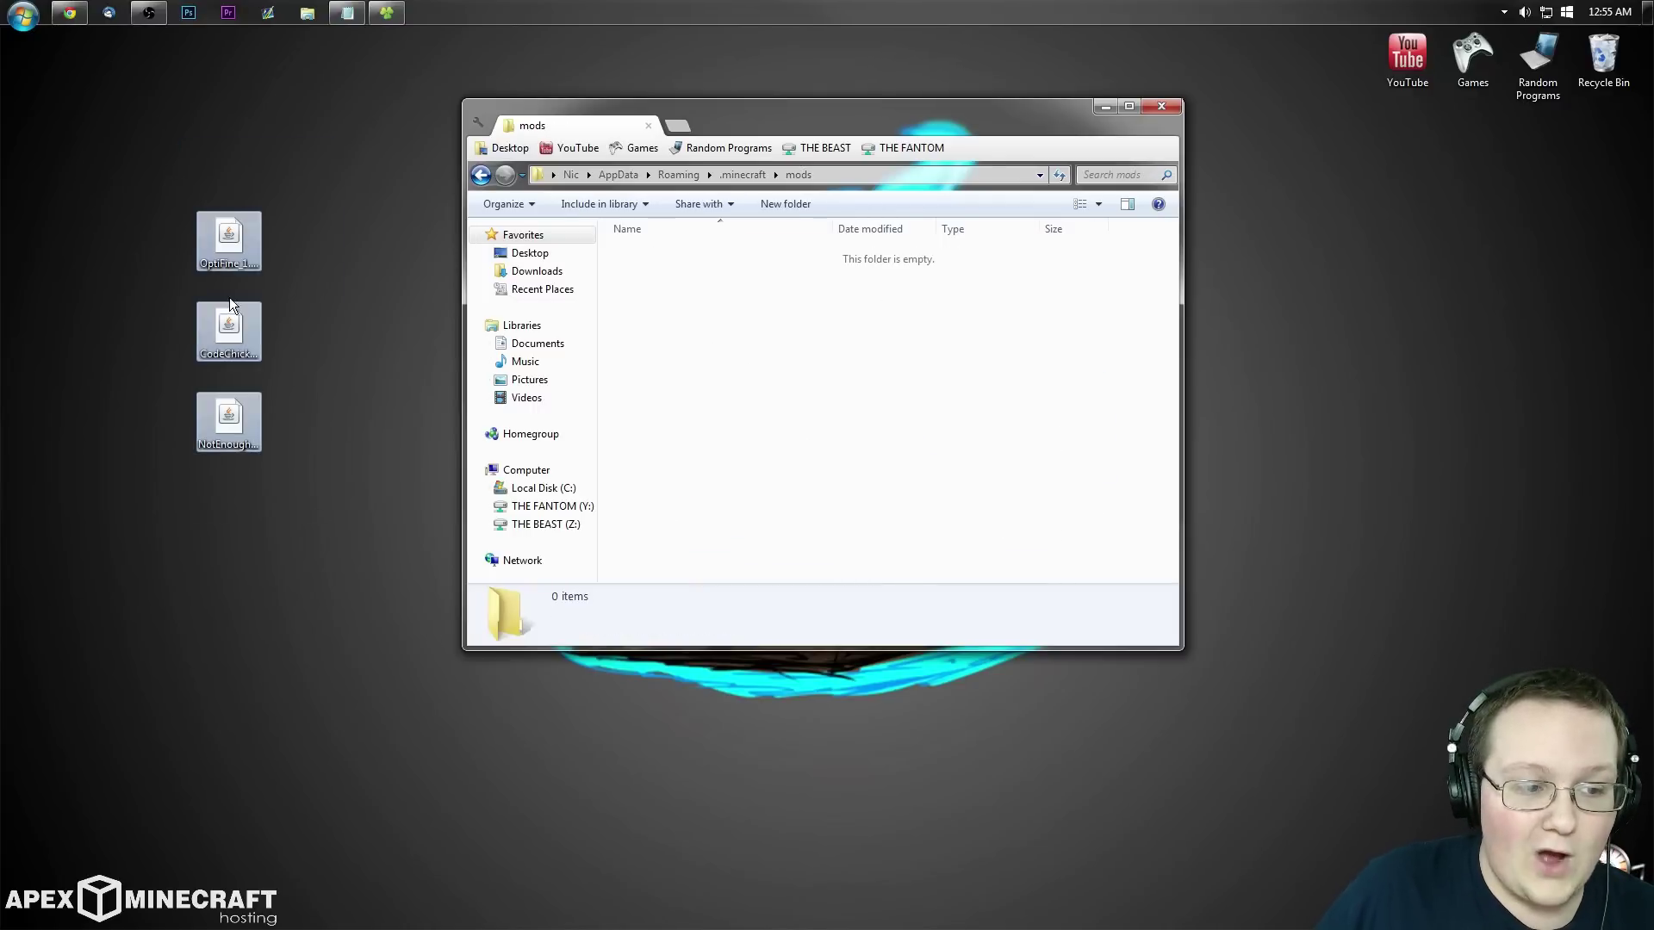
pyautogui.click(237, 238)
pyautogui.click(243, 336)
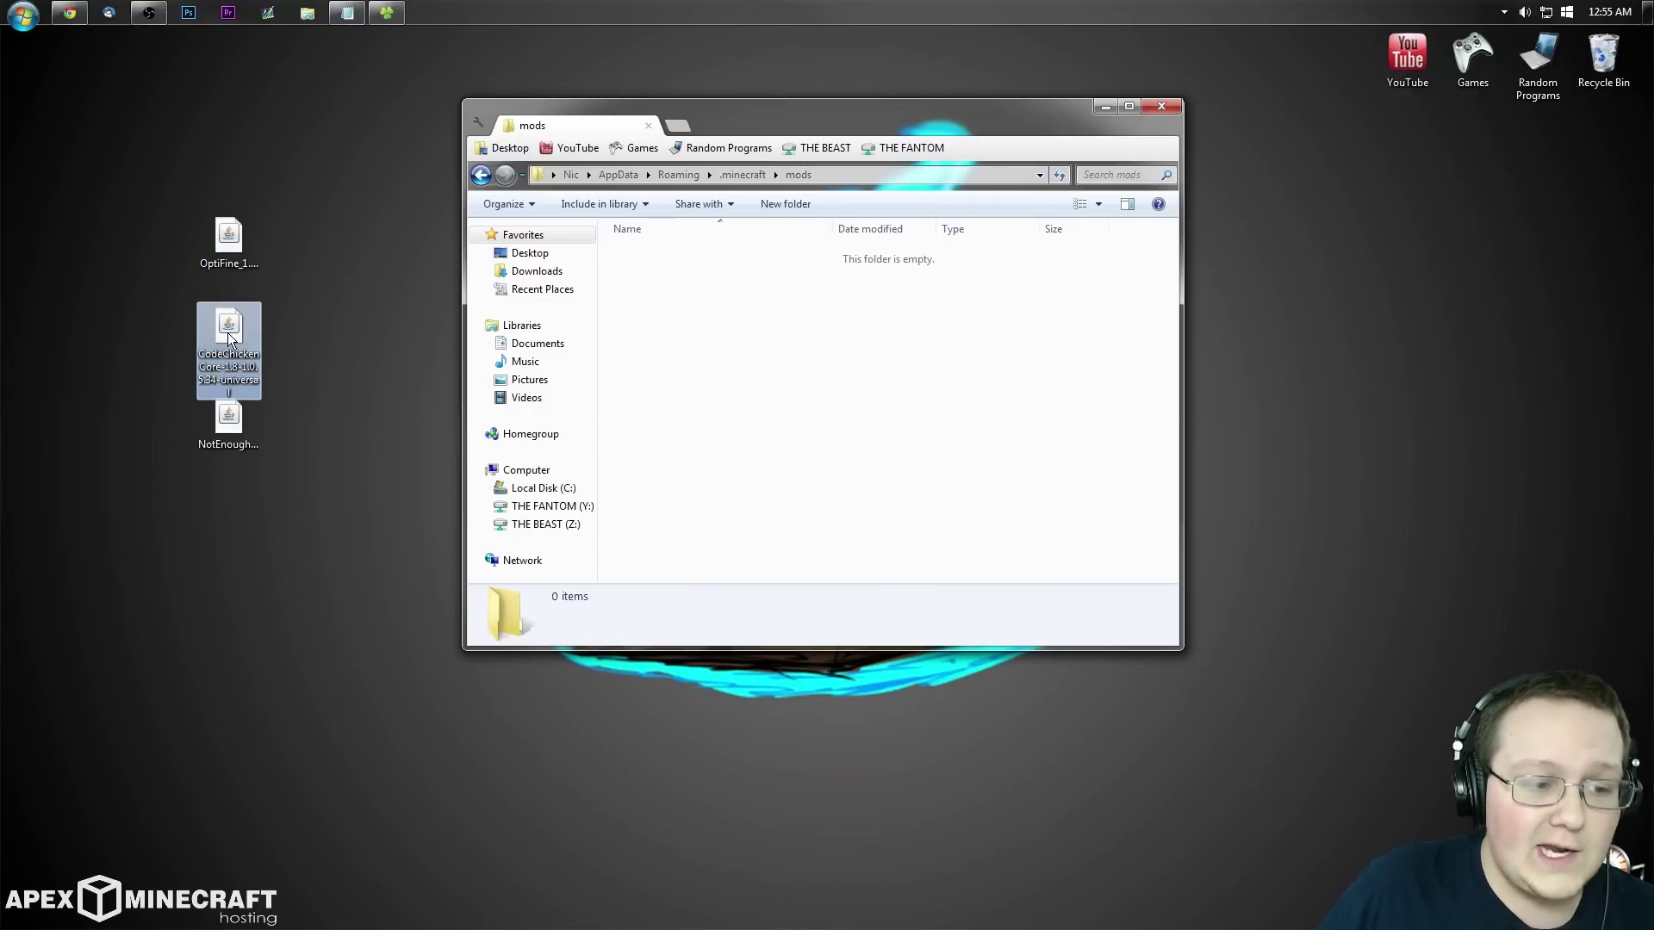
pyautogui.click(248, 448)
pyautogui.moveTo(331, 584); pyautogui.dragTo(896, 290)
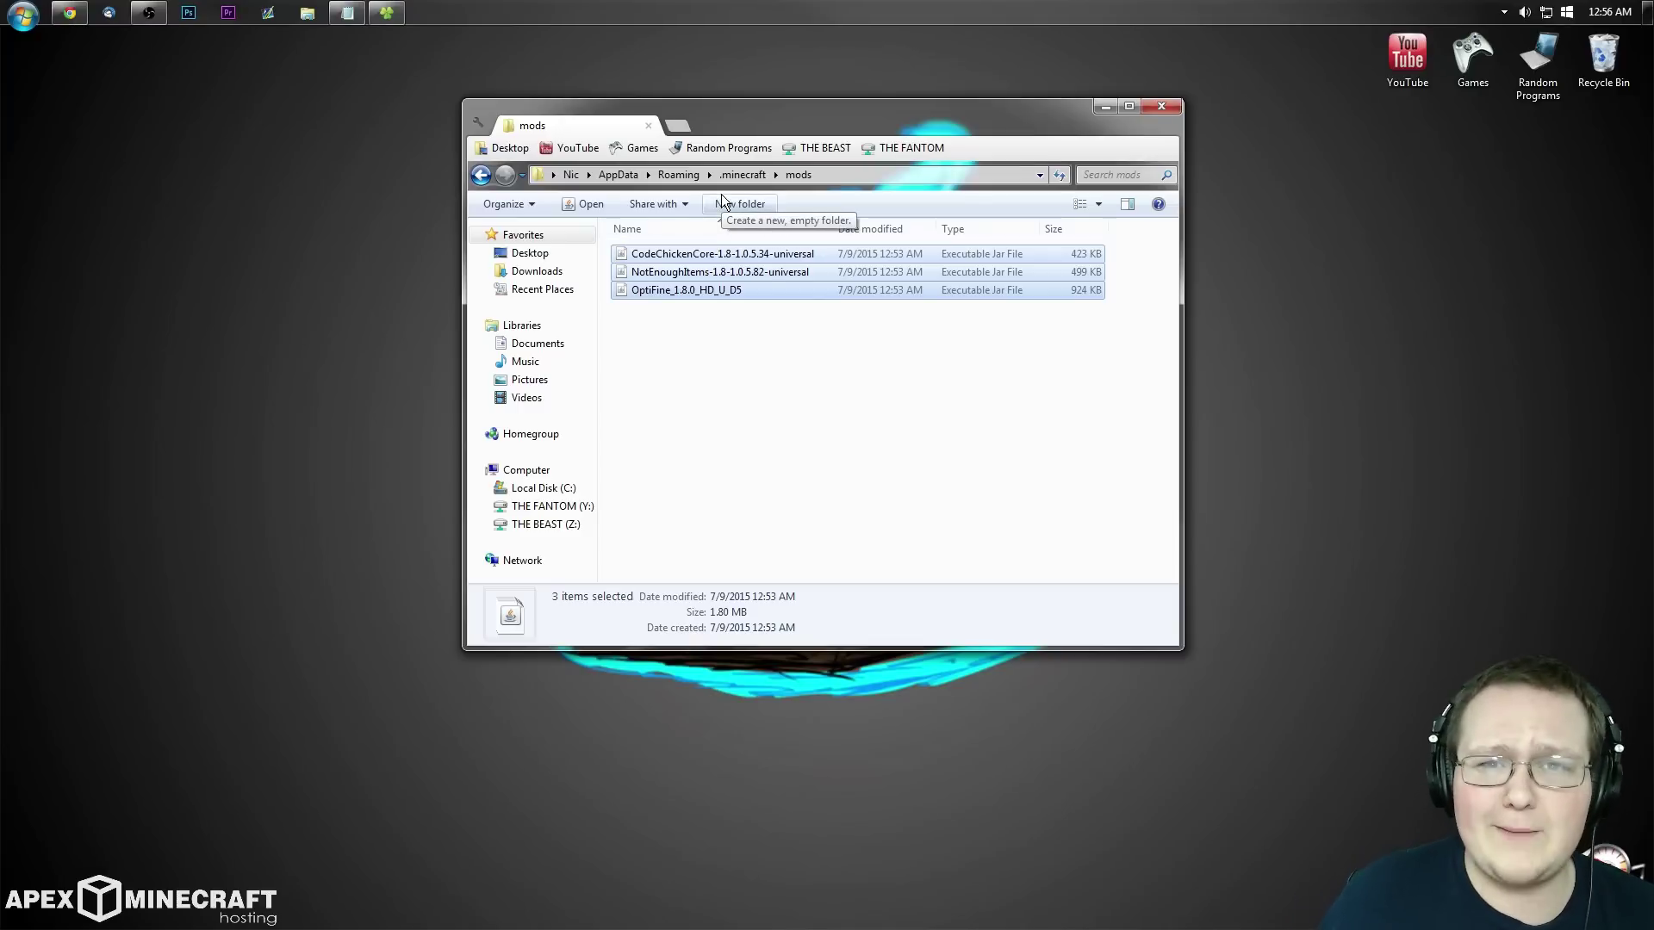
# Start the Minecraft launcher from the Minecraft folder within Games, close the folder window, and move the launcher higher on the desktop.
pyautogui.click(641, 147)
pyautogui.click(658, 387)
pyautogui.doubleClick(658, 387)
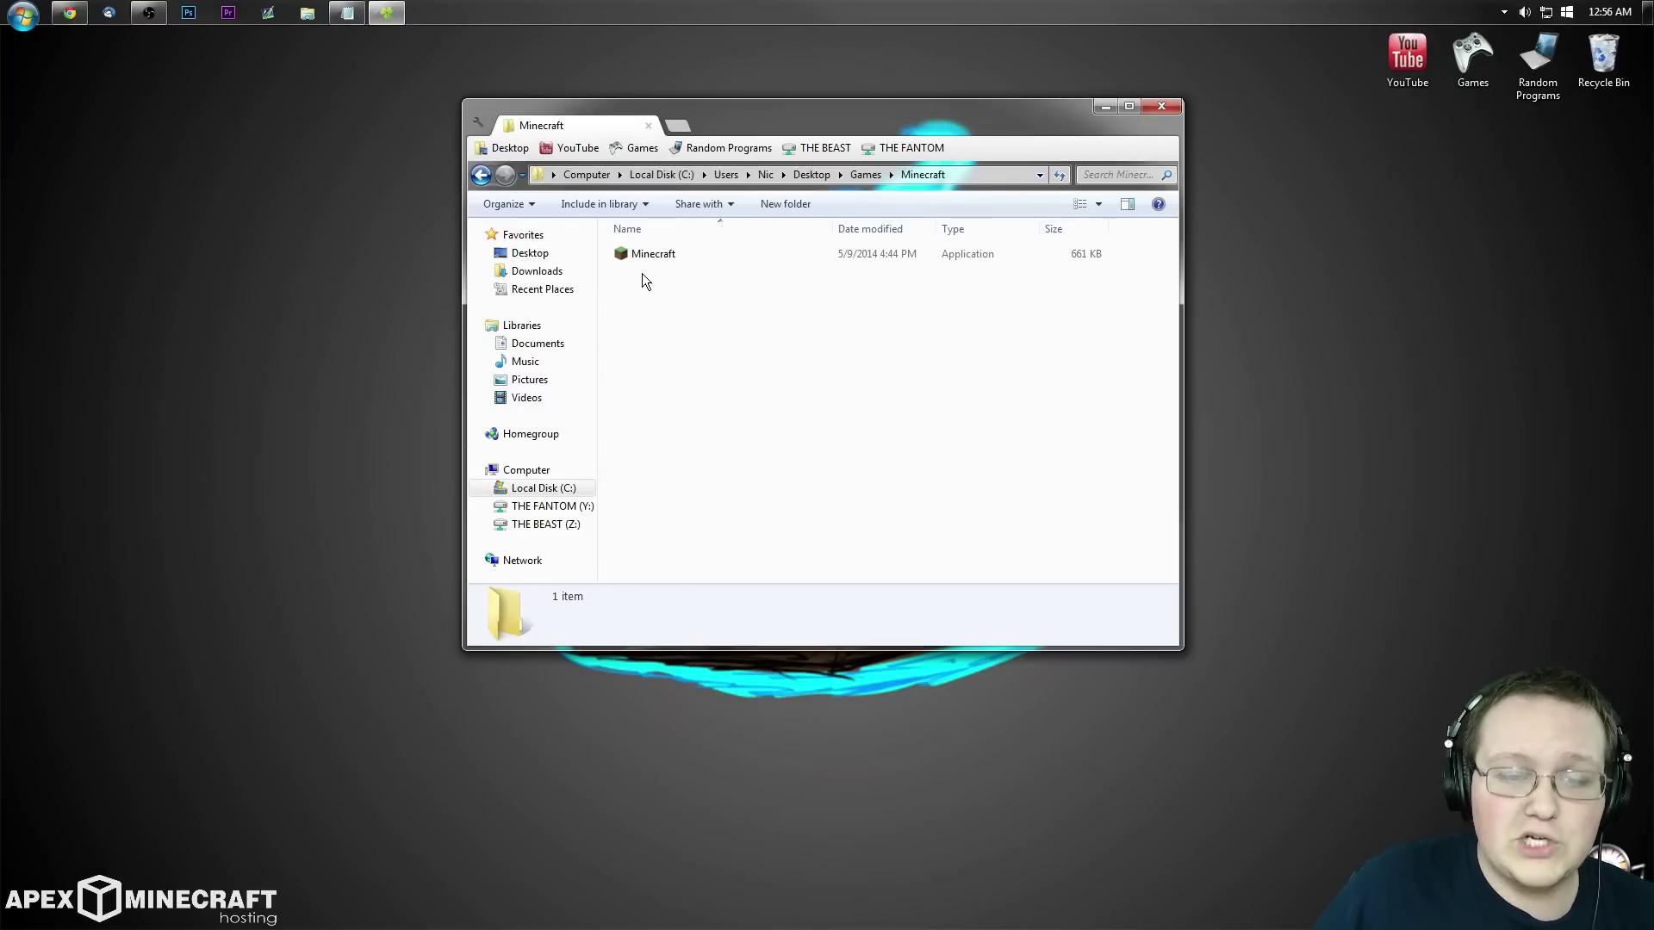
pyautogui.doubleClick(644, 257)
pyautogui.click(1163, 105)
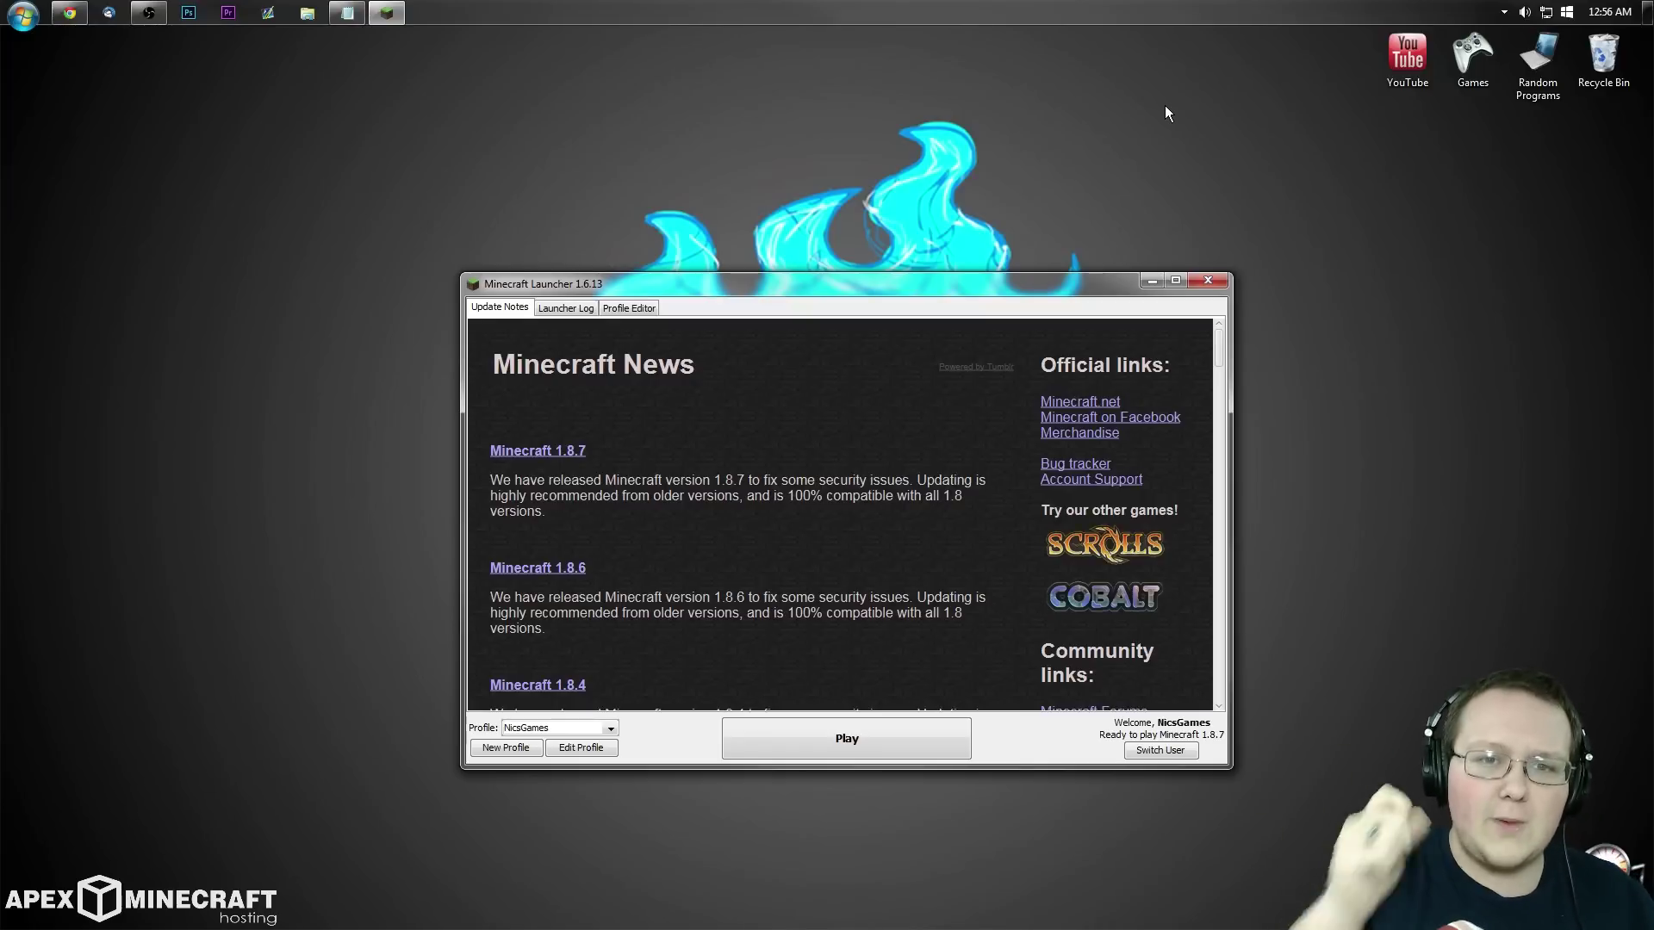
pyautogui.moveTo(944, 288); pyautogui.dragTo(950, 97)
# Set the current launcher profile's version to release 1.8-Forge11.14.3.1450, save the profile, and launch the game.
pyautogui.click(578, 540)
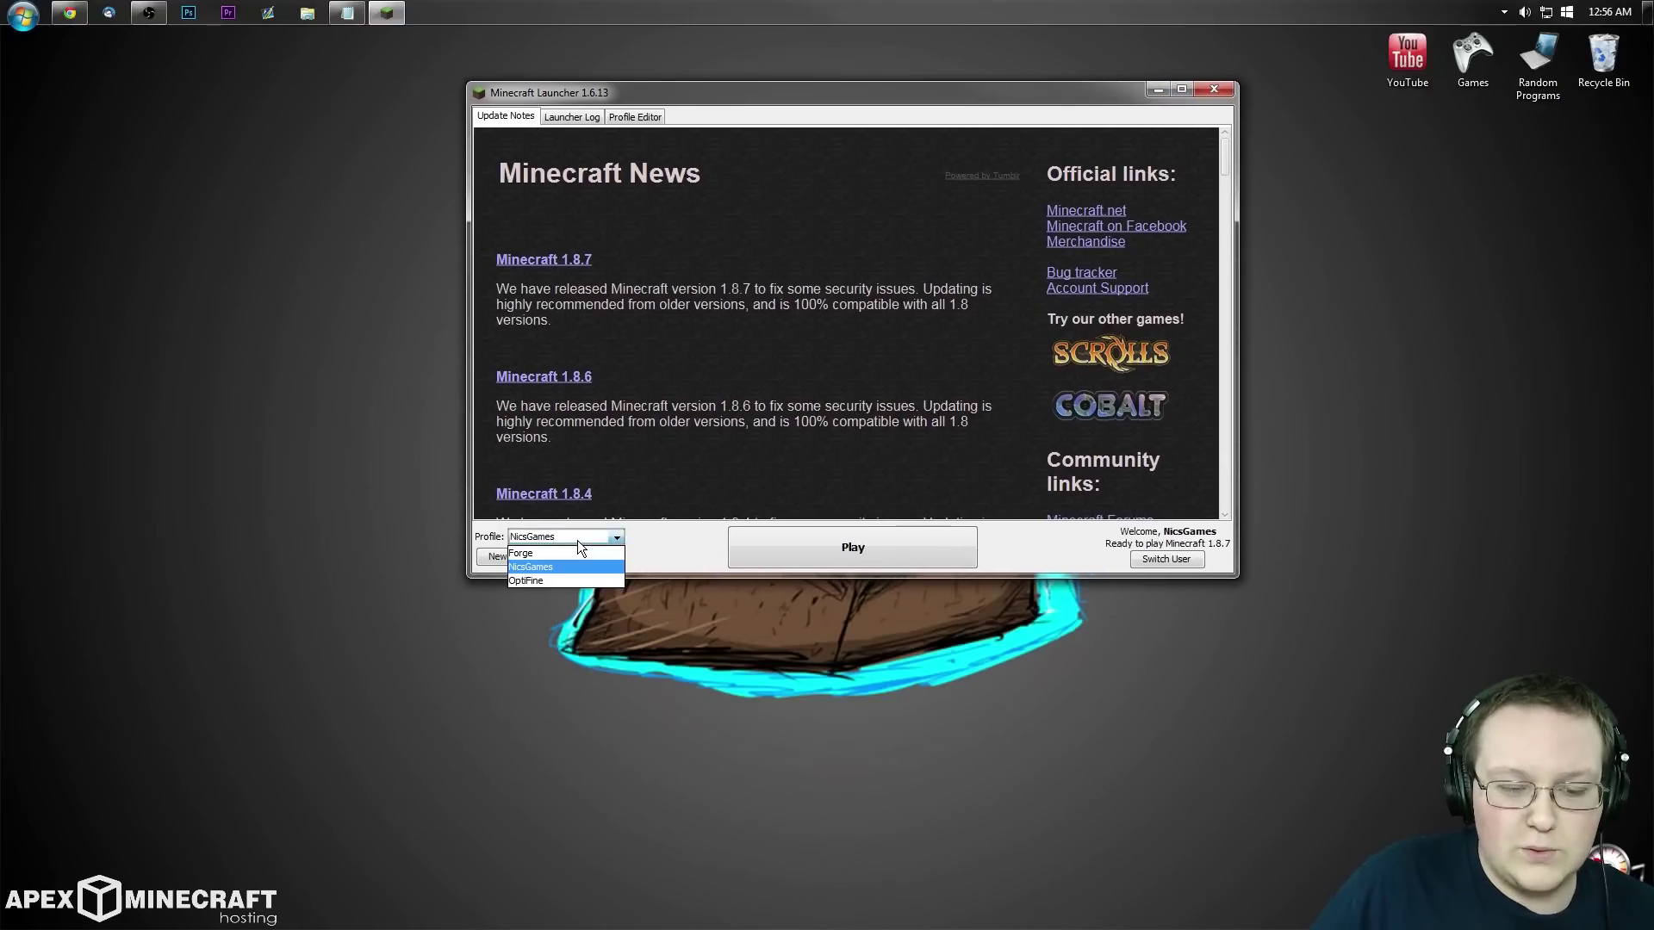
pyautogui.click(575, 567)
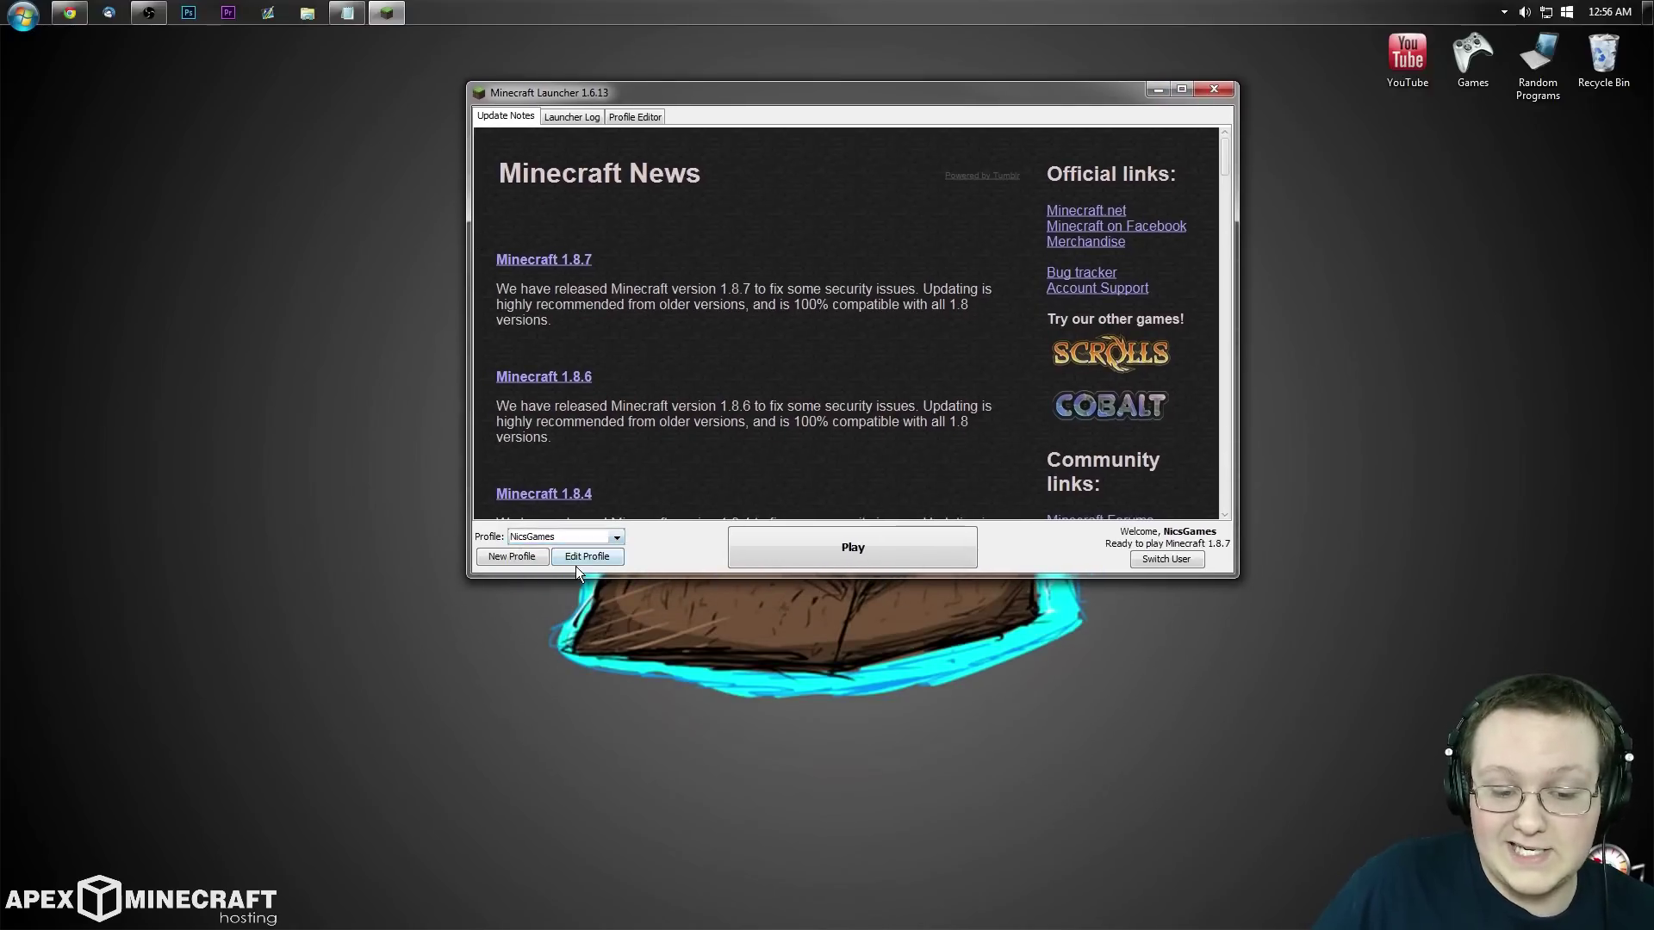
pyautogui.click(575, 558)
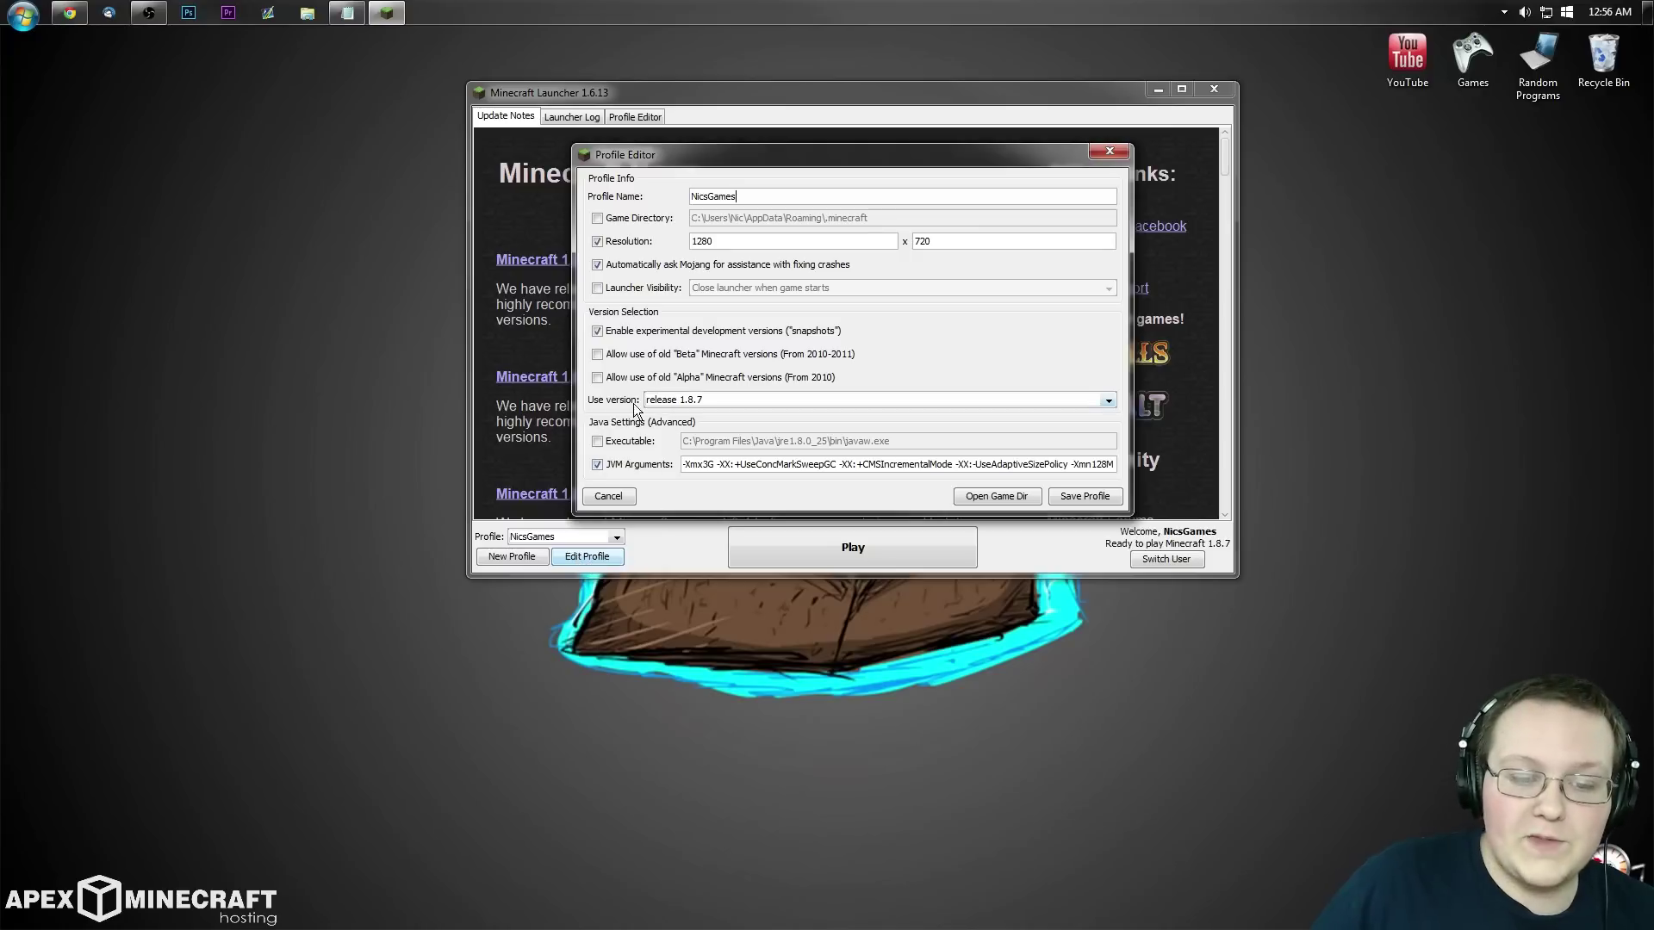
pyautogui.click(659, 405)
pyautogui.scroll(-15, 768, 460)
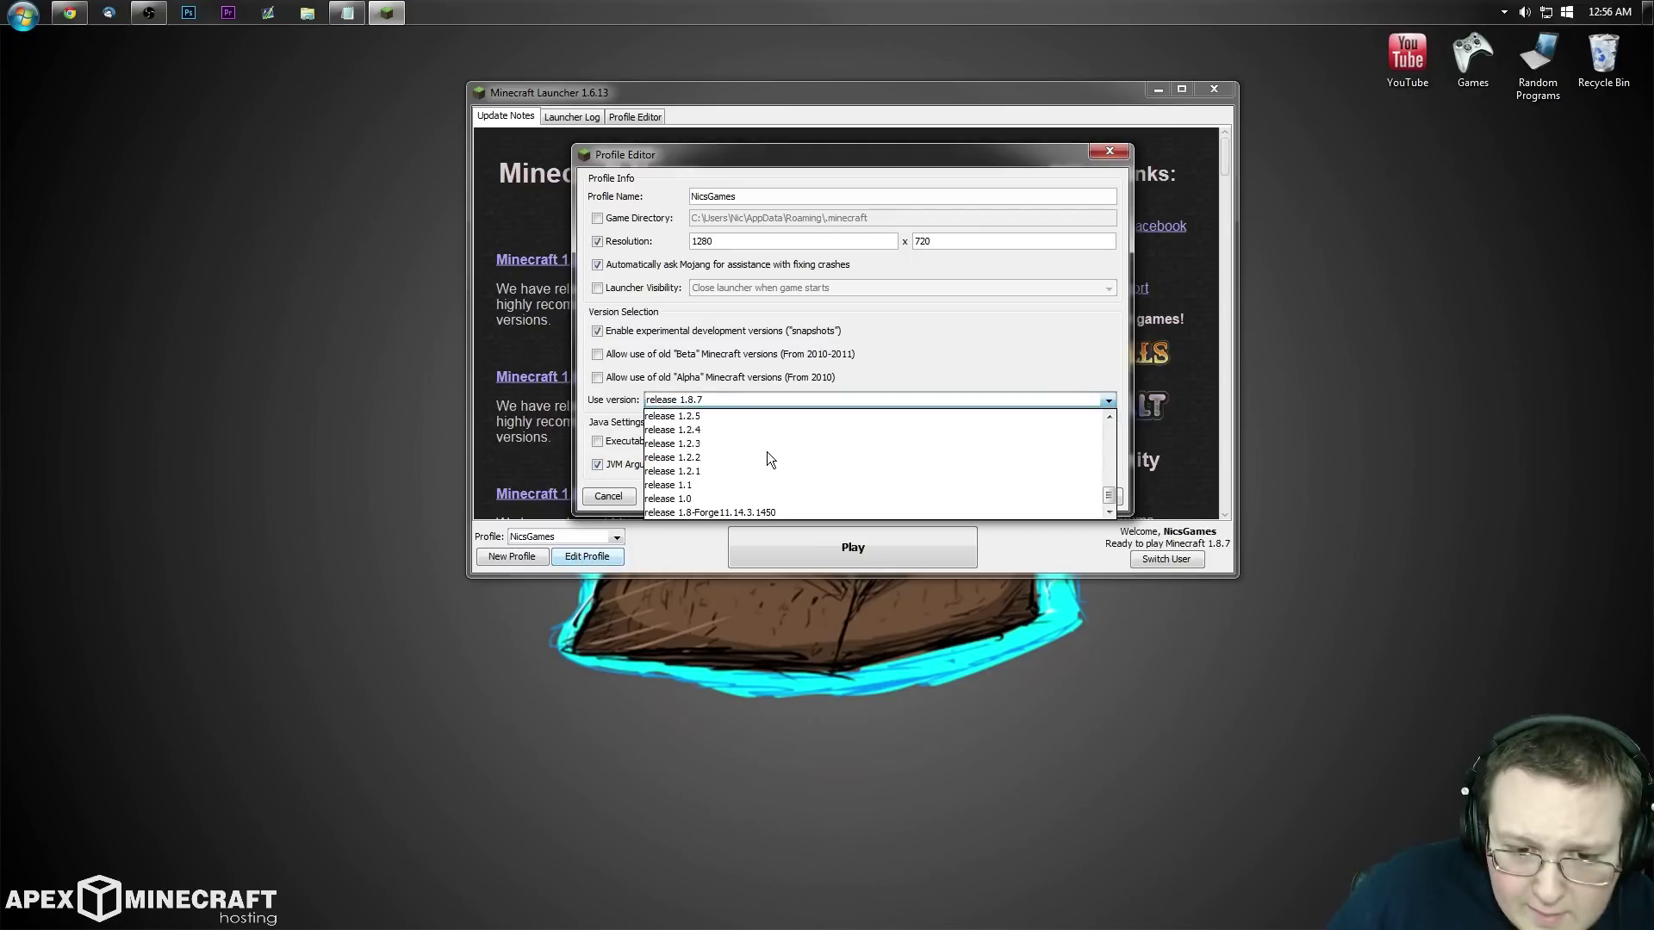
pyautogui.click(751, 512)
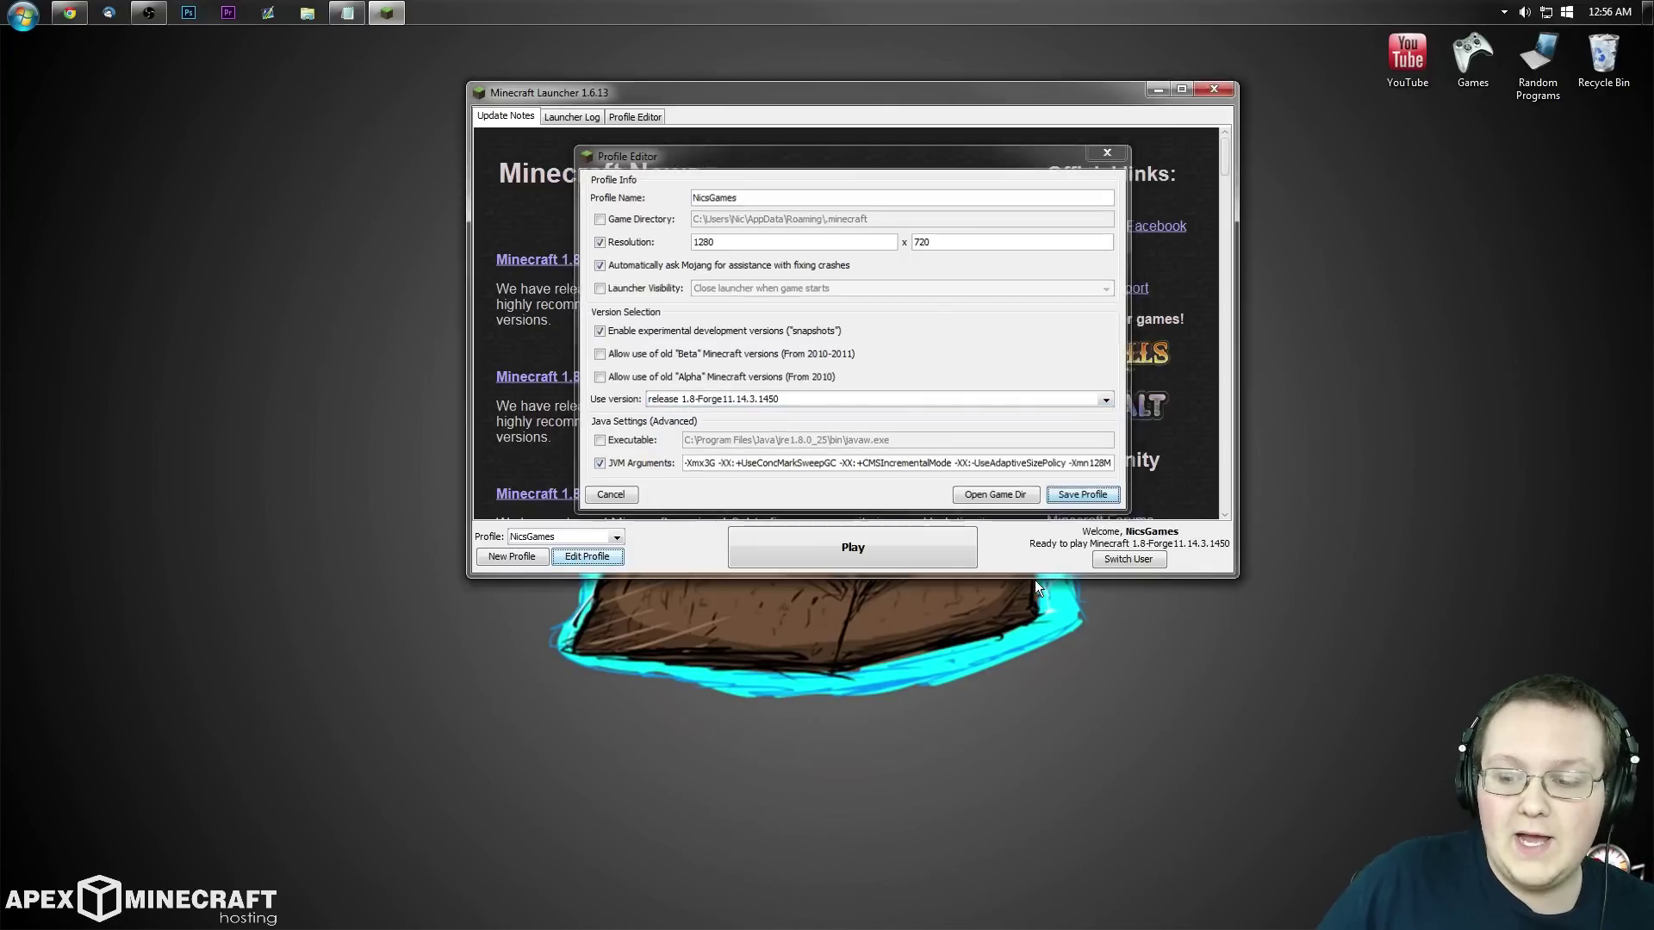
pyautogui.click(1087, 497)
pyautogui.click(919, 556)
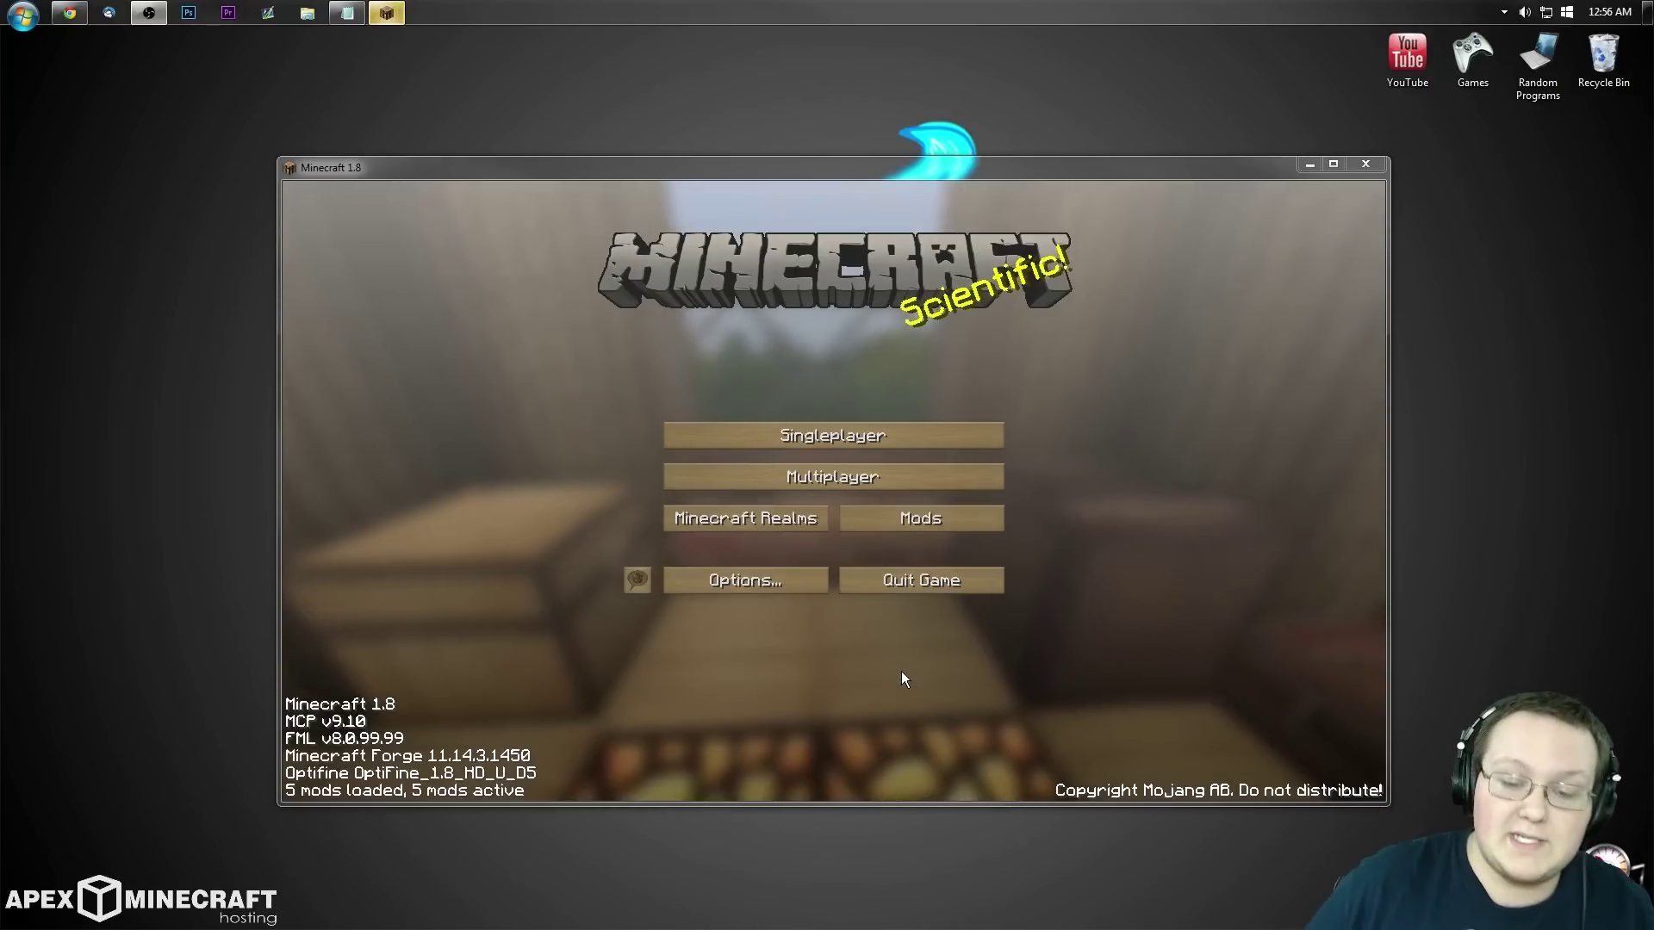
# Open the game's video settings from the options and view the performance settings.
pyautogui.click(783, 582)
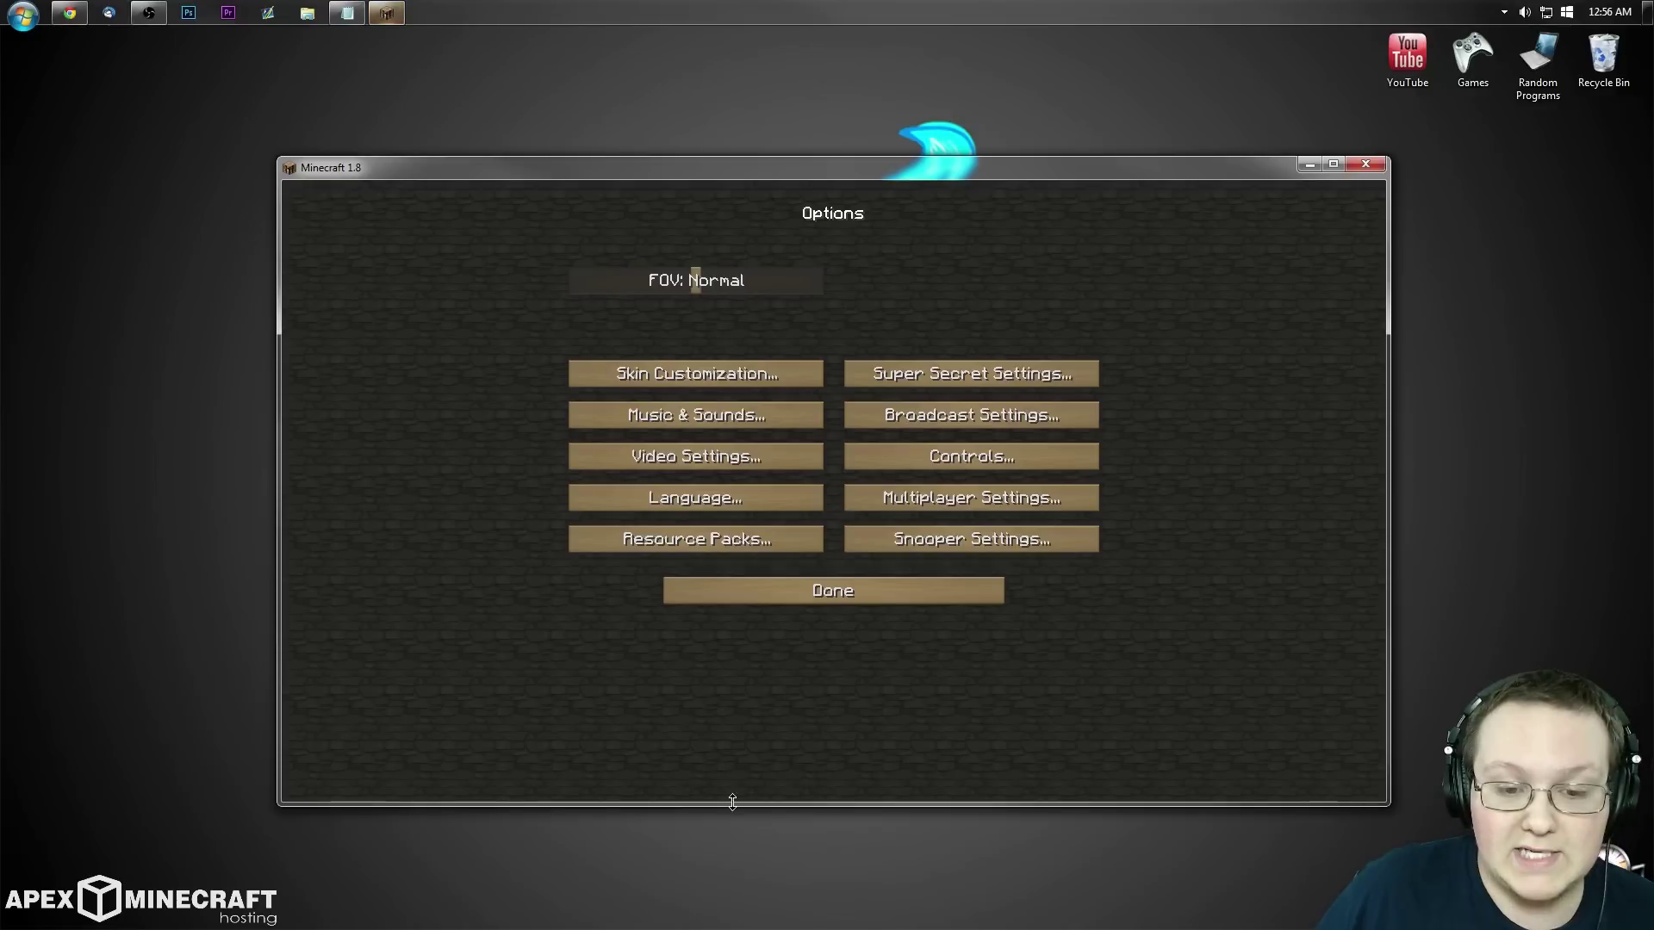
pyautogui.click(721, 459)
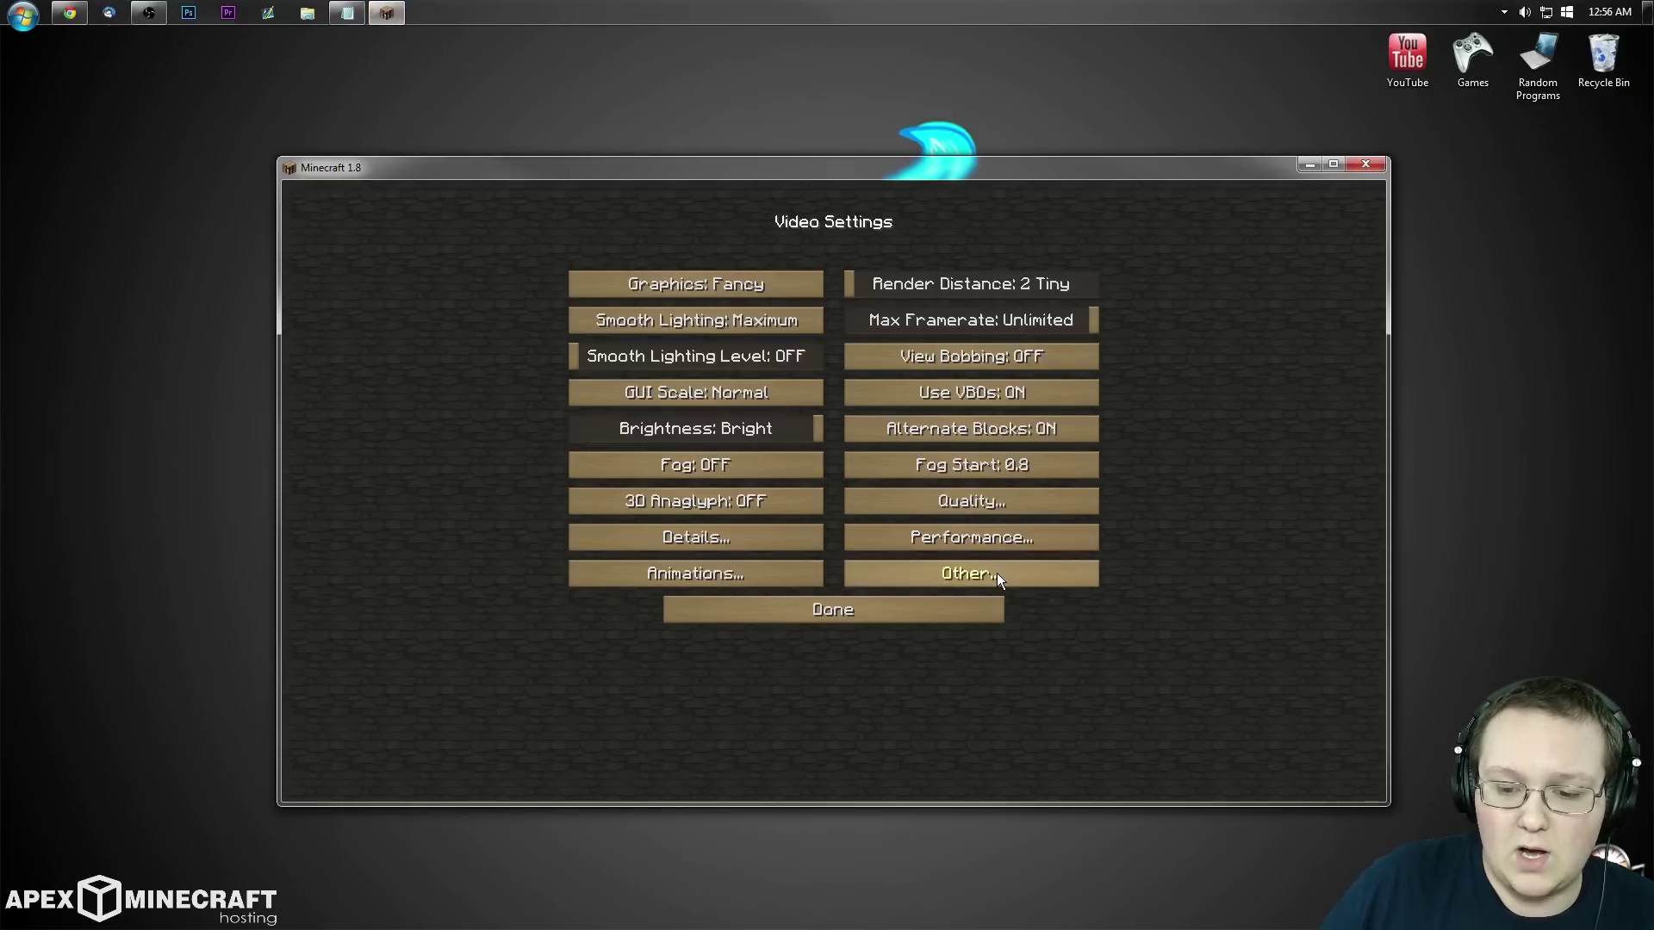
pyautogui.click(984, 530)
pyautogui.click(806, 617)
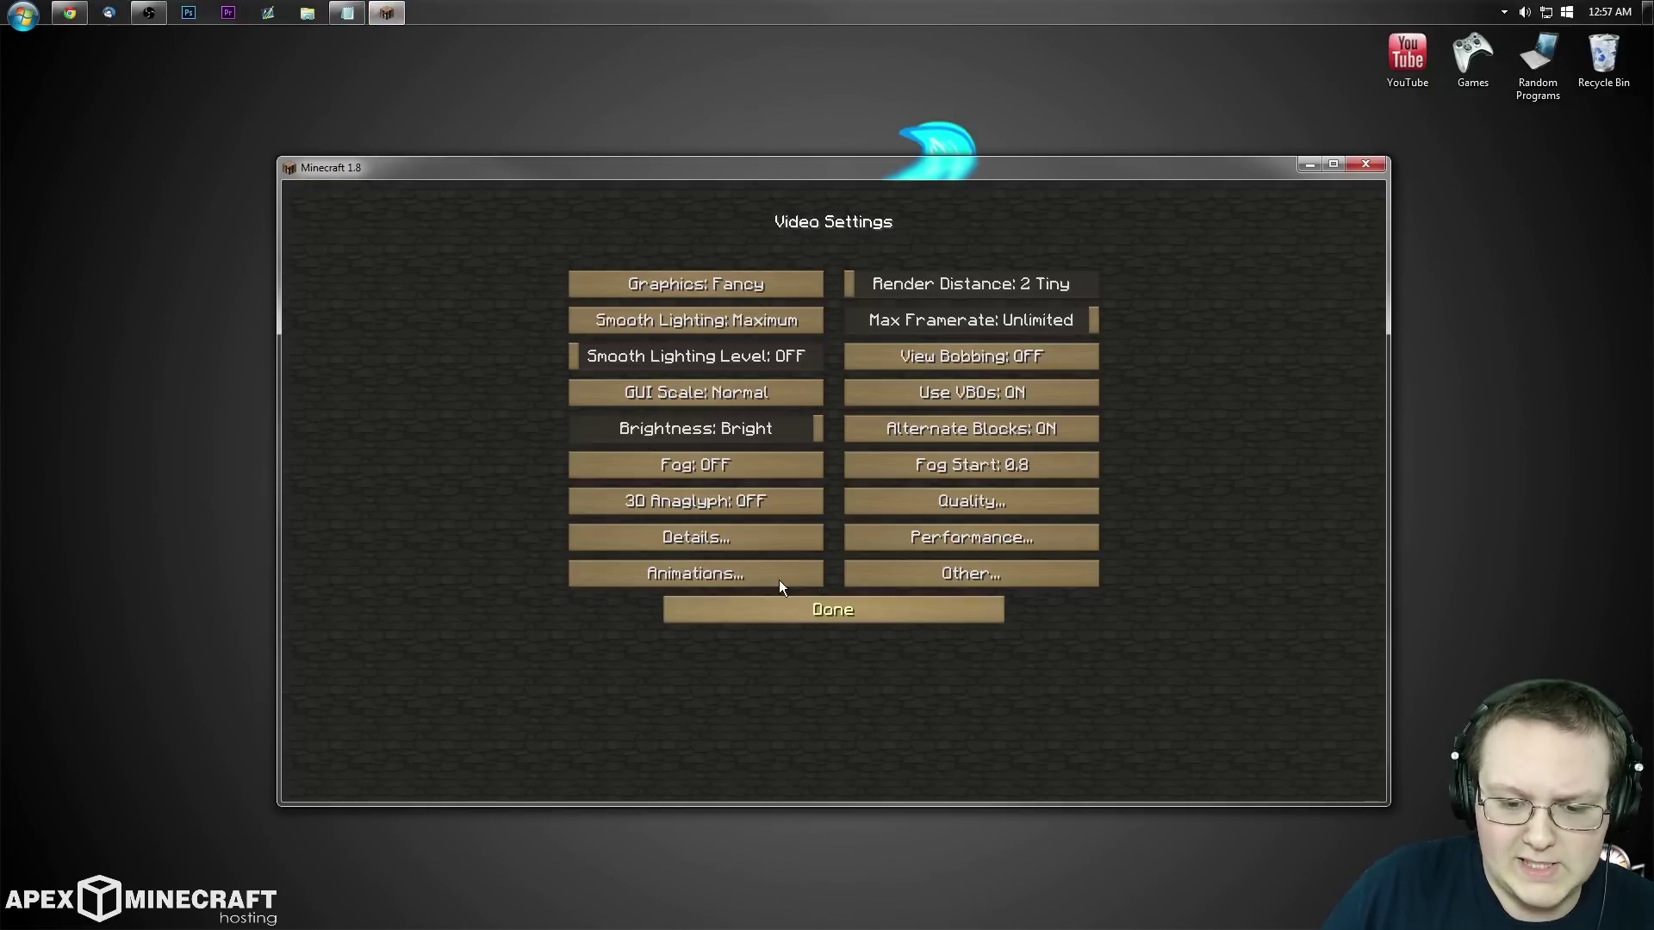
# Turn all animations on in the animation settings and return to the game's main menu.
pyautogui.click(778, 580)
pyautogui.click(875, 575)
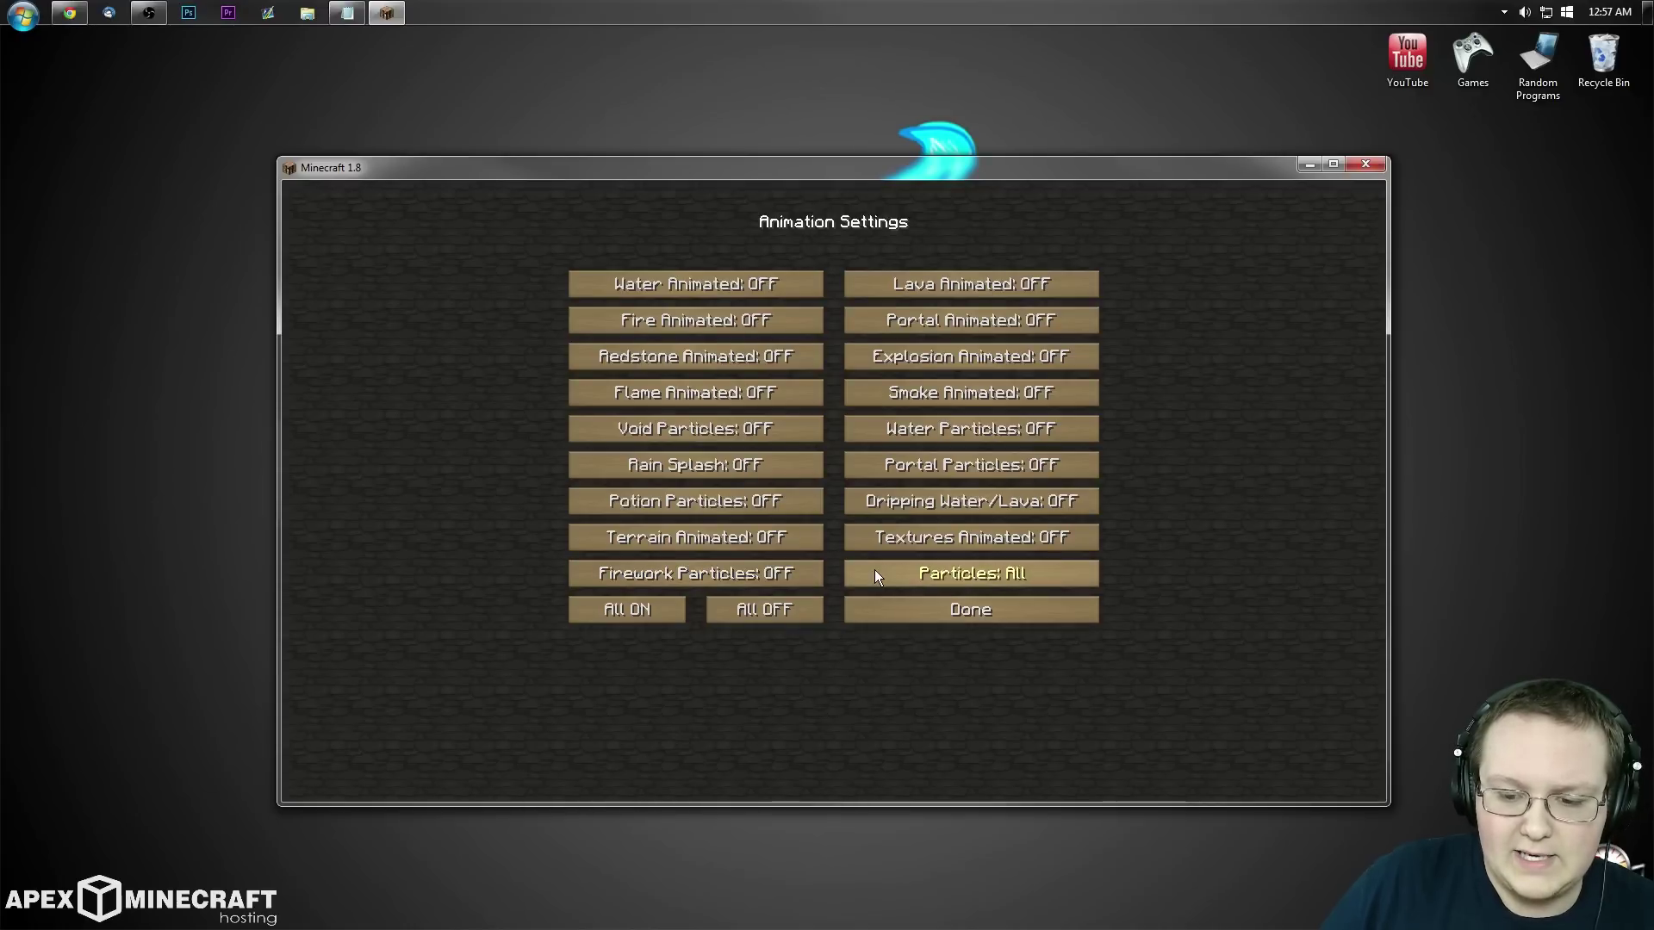
pyautogui.click(674, 606)
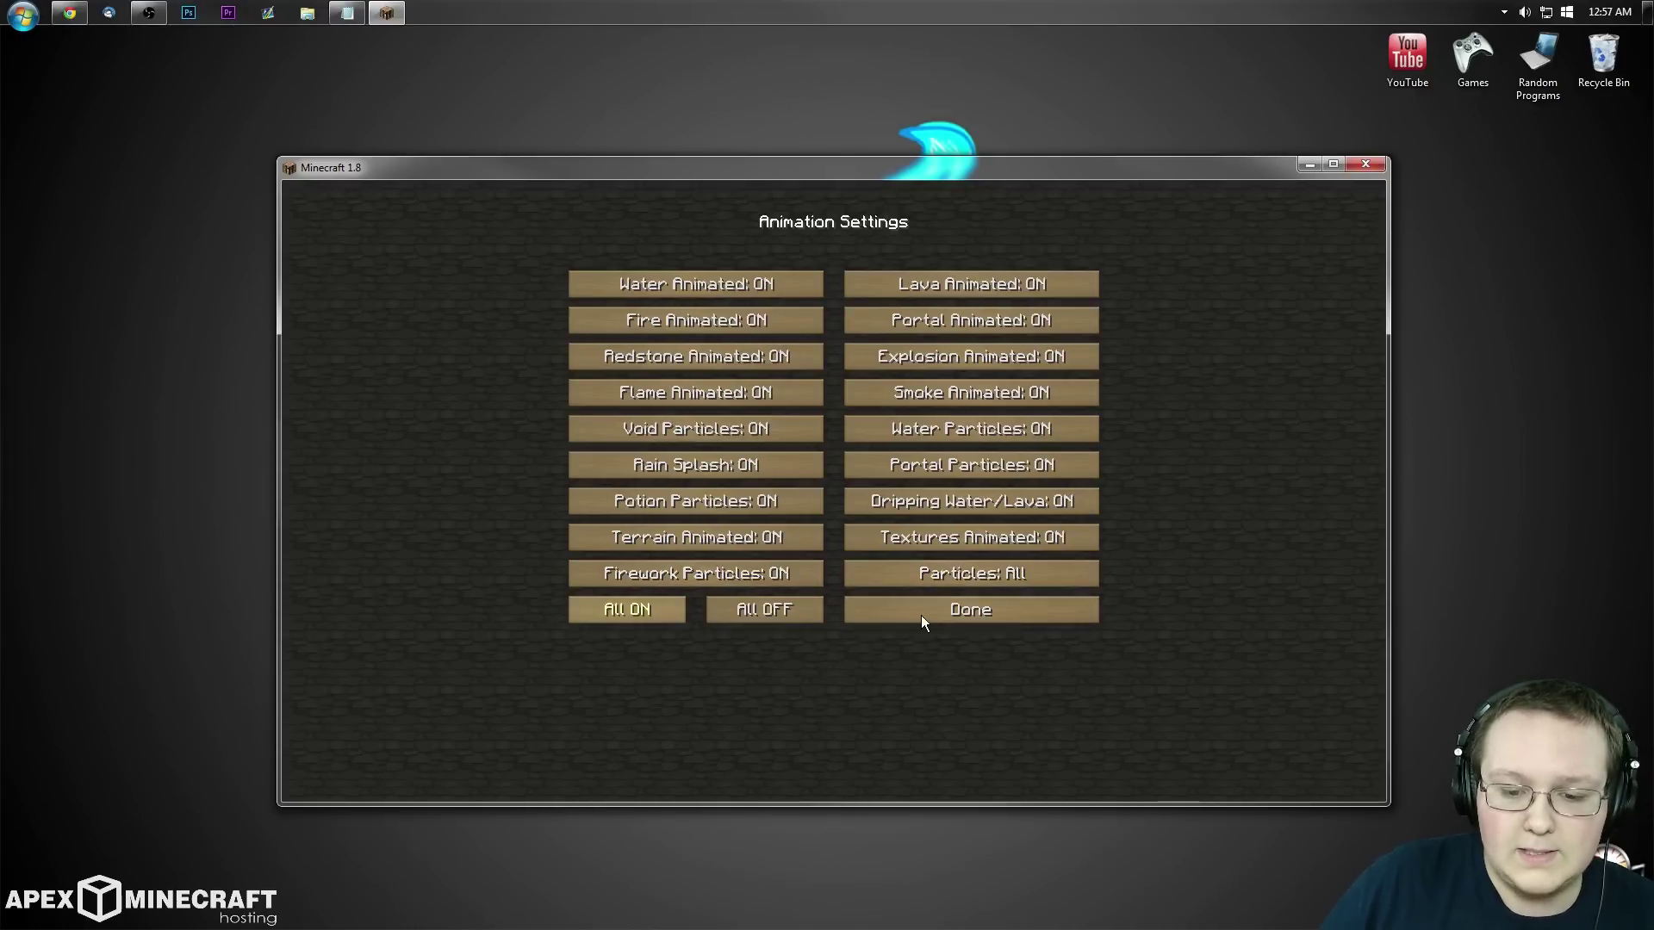
pyautogui.click(922, 615)
pyautogui.click(821, 608)
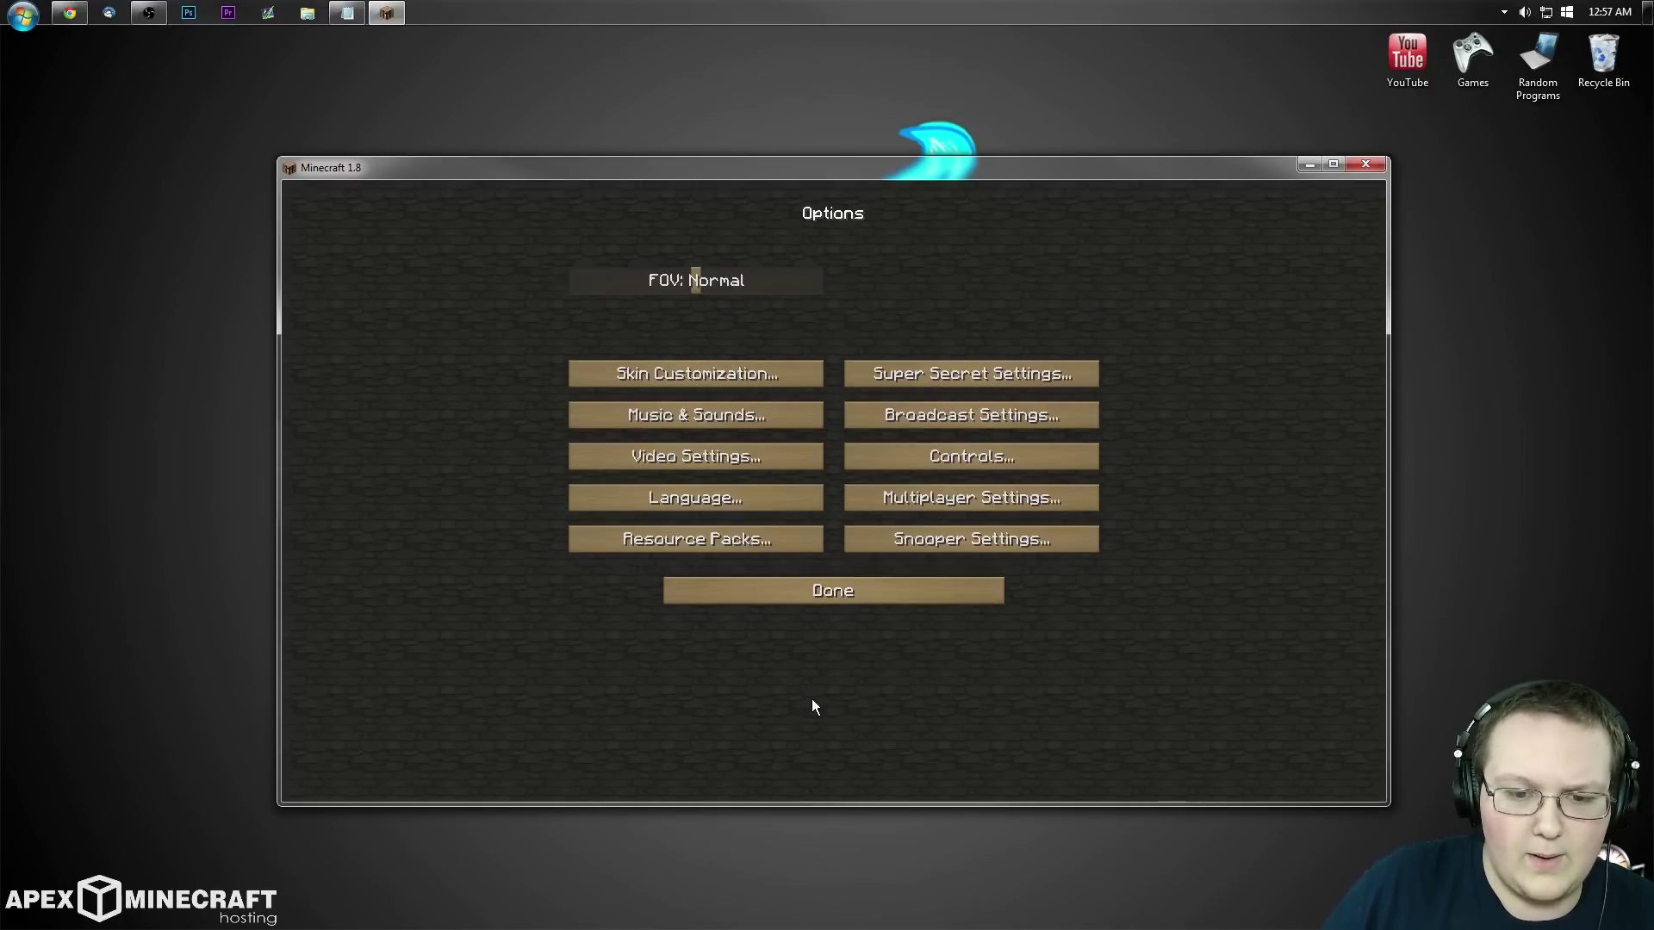
pyautogui.click(834, 586)
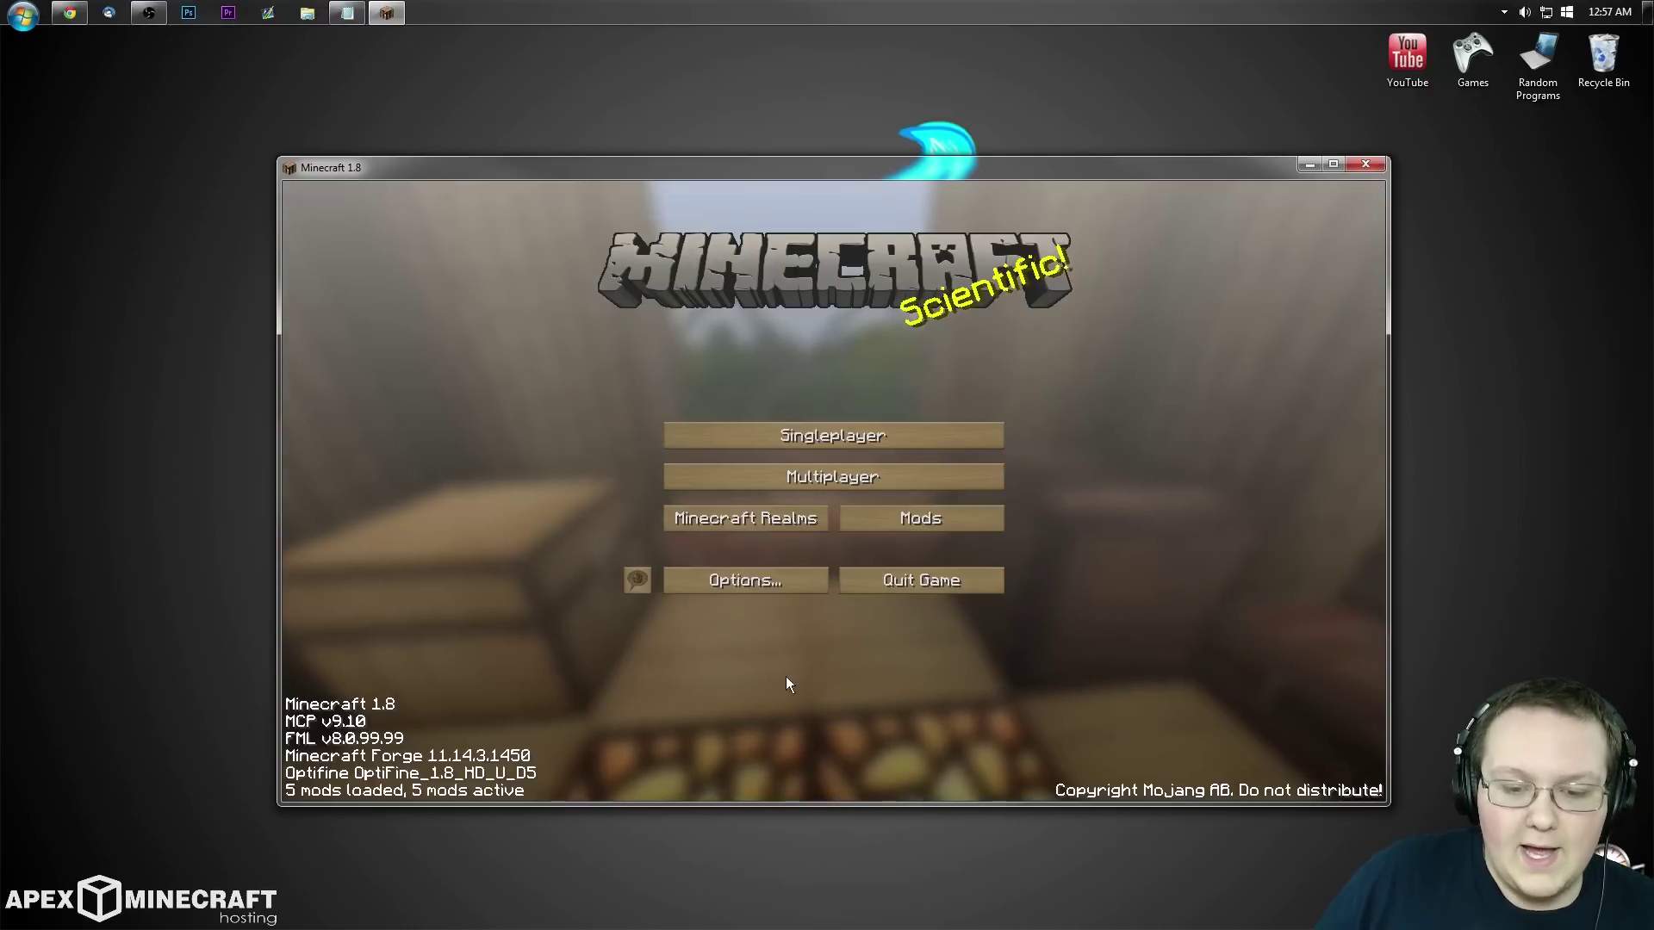
# Open the game's mod list and view the details of Not Enough Items.
pyautogui.click(866, 520)
pyautogui.click(389, 566)
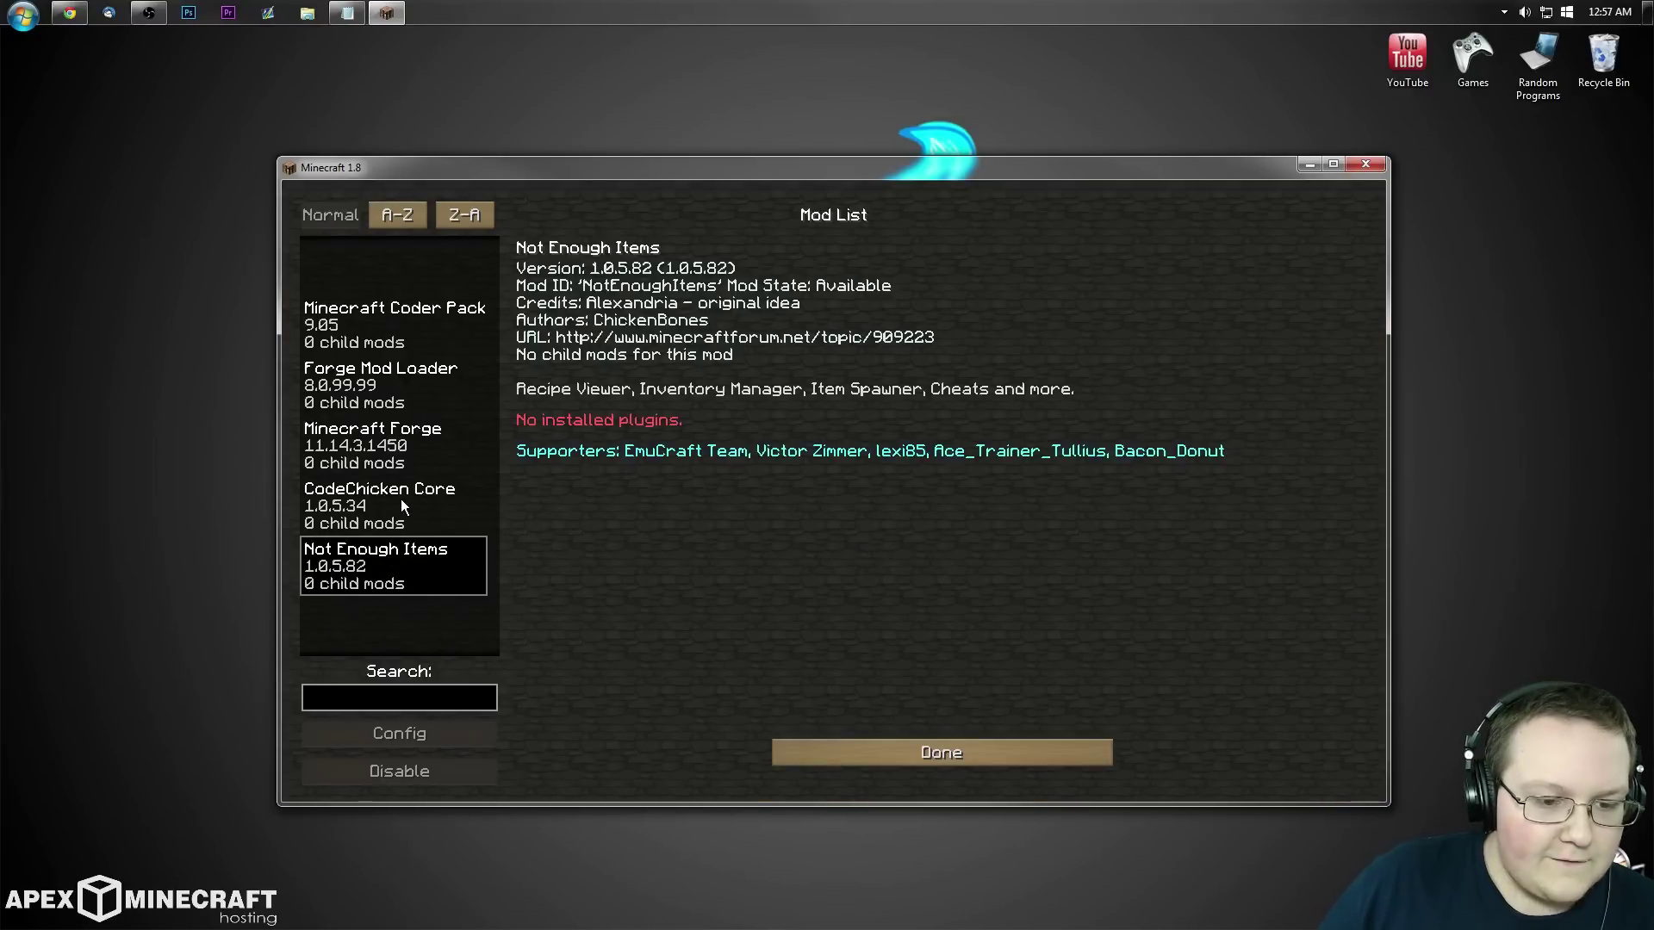
# View the details of CodeChicken Core and Minecraft Coder Pack in the mod list, and return to the main menu.
pyautogui.click(400, 499)
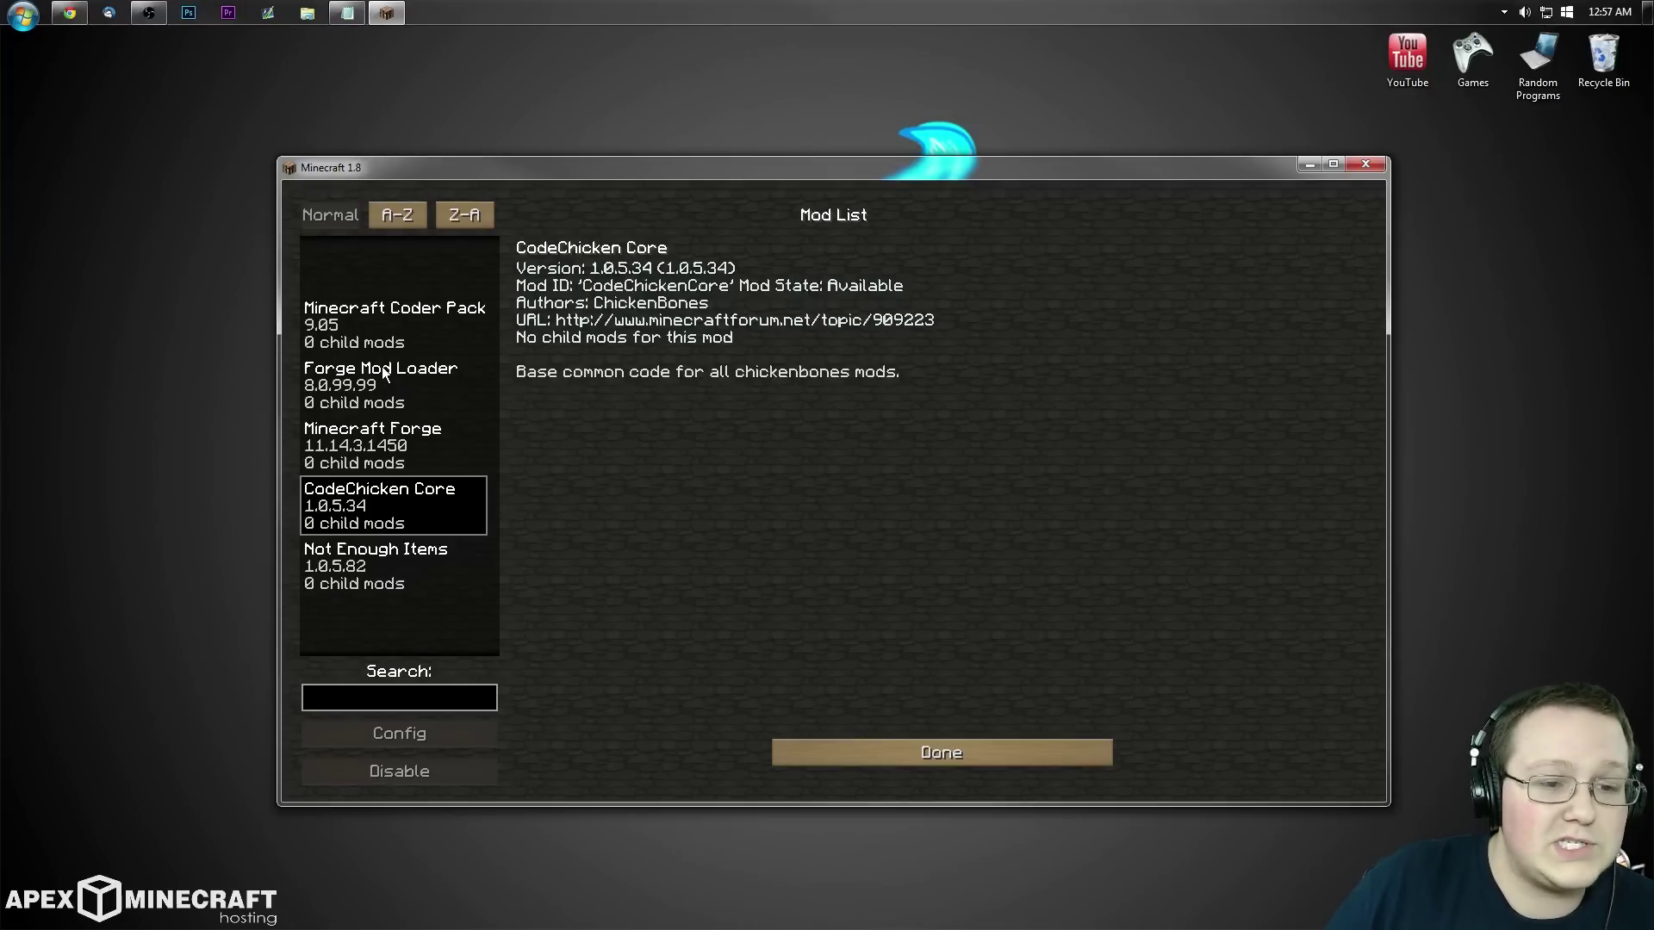
pyautogui.click(379, 329)
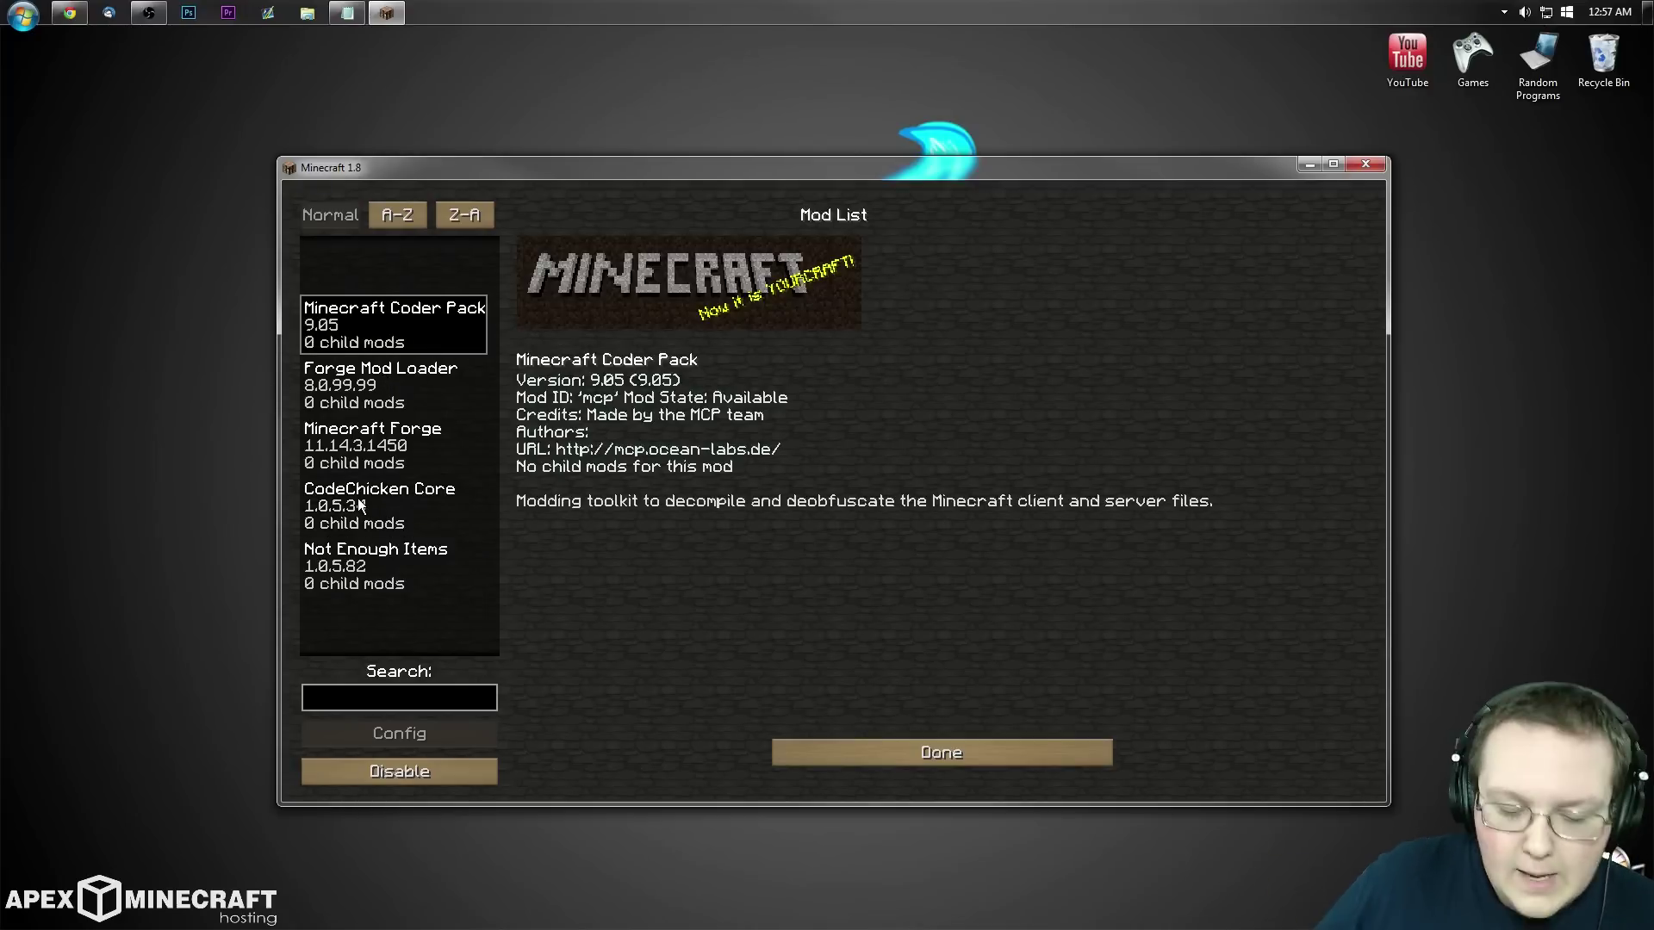
pyautogui.click(858, 752)
# Examine the OptiFine options in the game's video settings and return to the main menu.
pyautogui.click(780, 580)
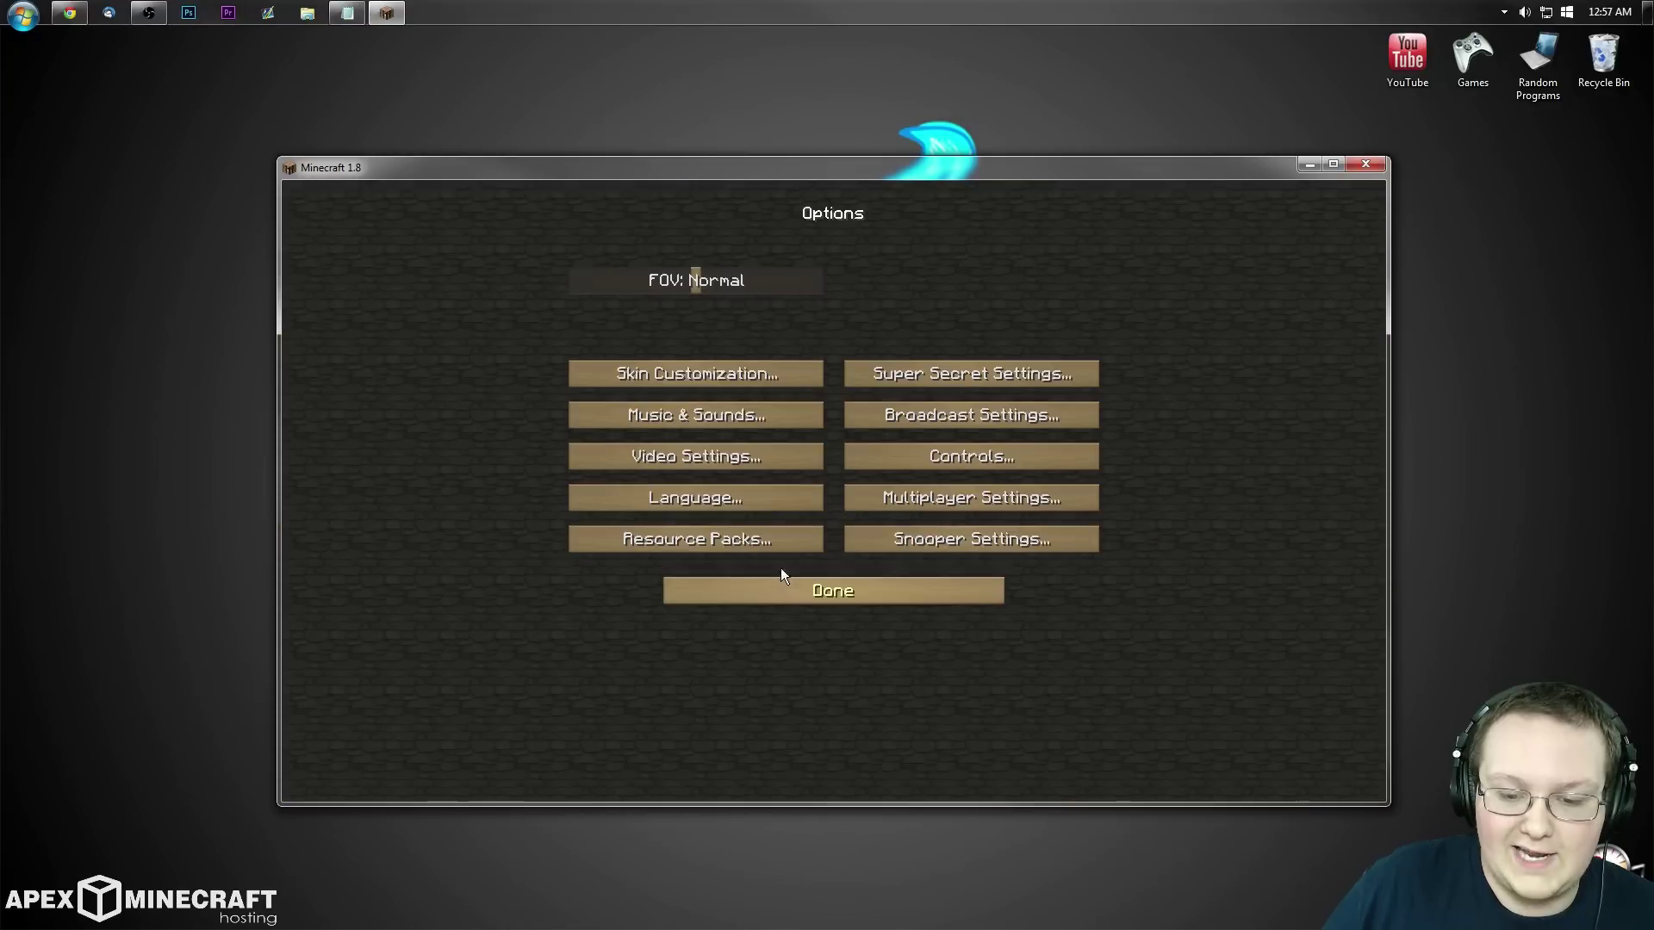
pyautogui.click(735, 454)
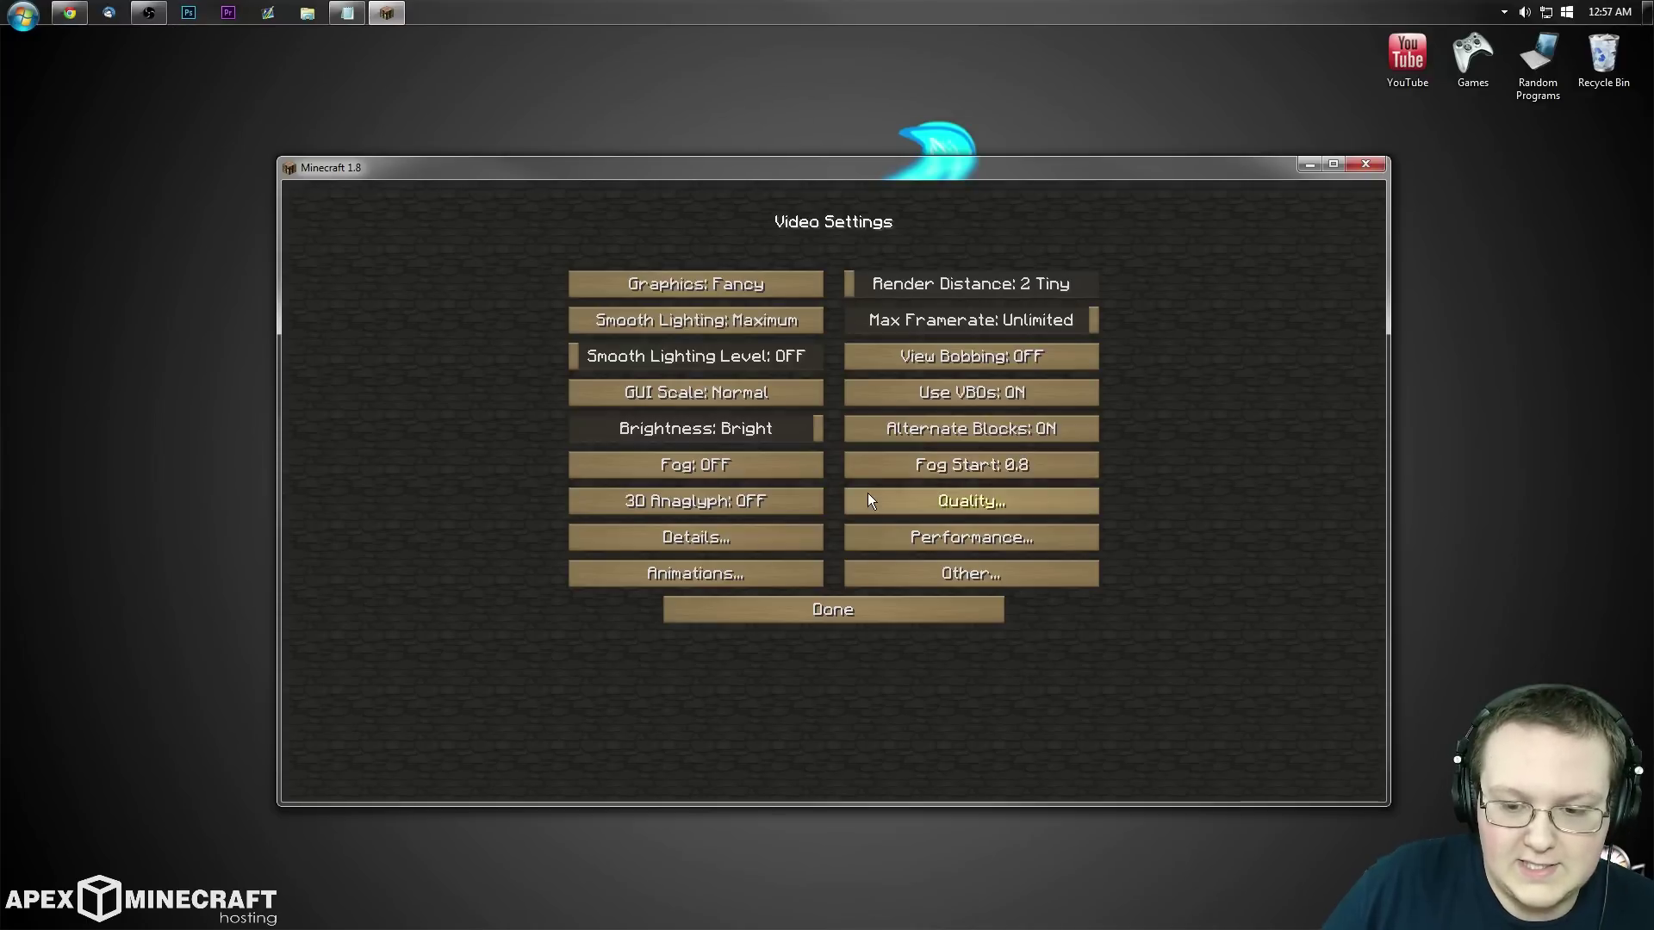
pyautogui.moveTo(744, 417)
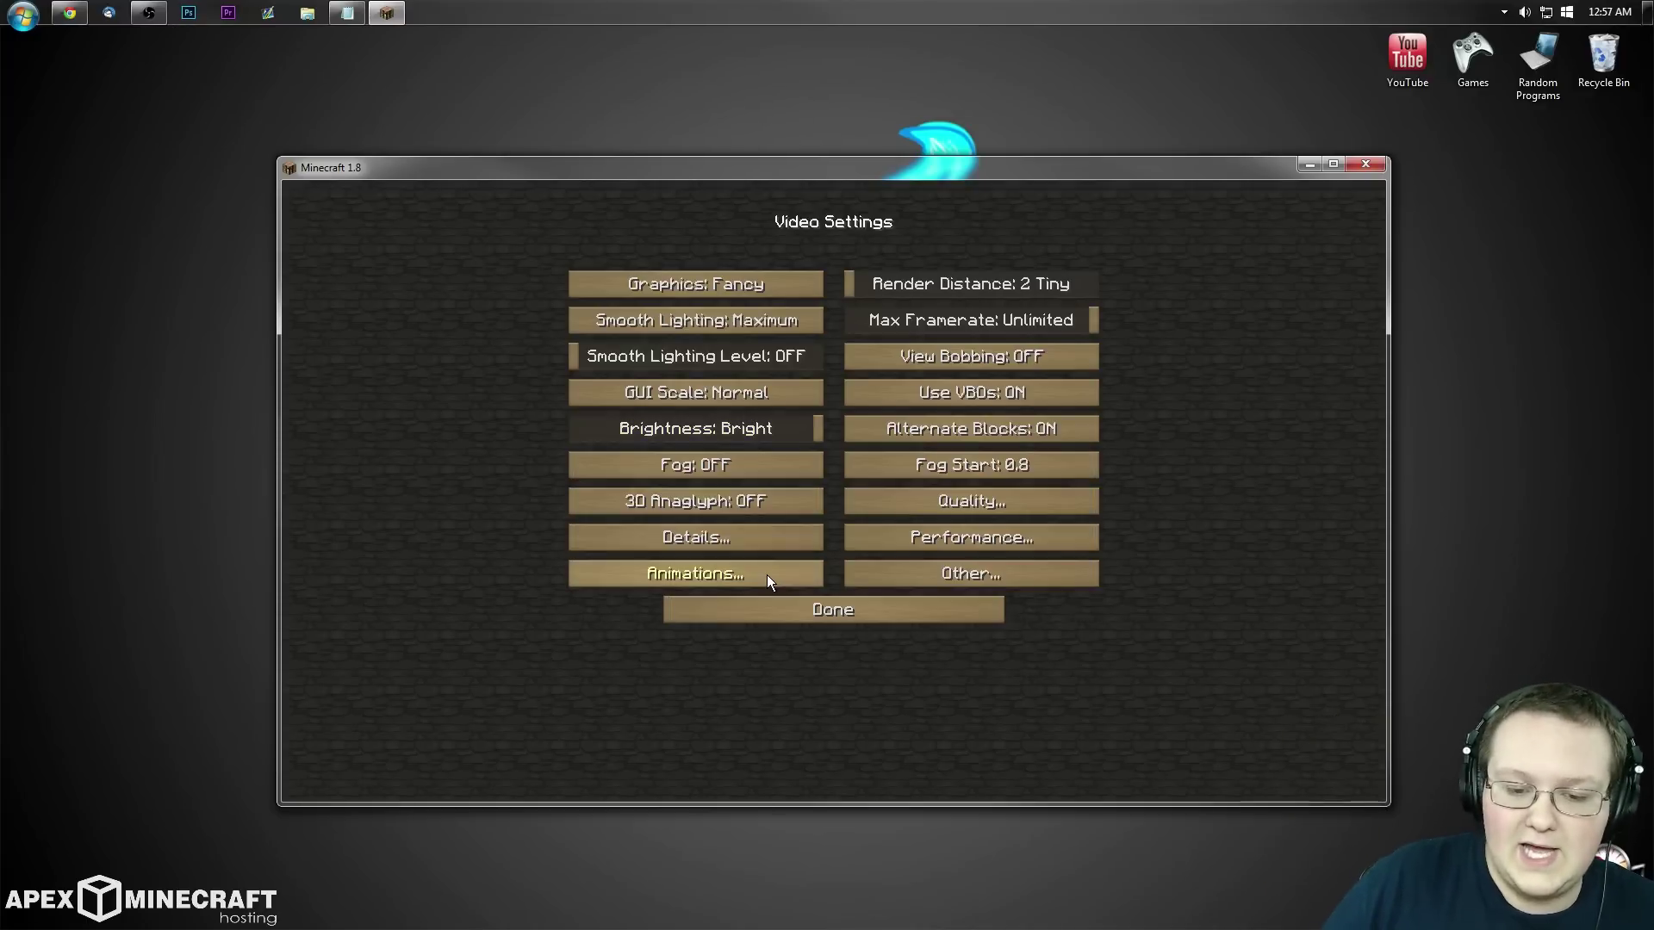
pyautogui.click(746, 610)
pyautogui.click(751, 594)
# Create a new single-player Survival world with the default name New World, and open the player inventory with the NotEnoughItems item list.
pyautogui.click(729, 442)
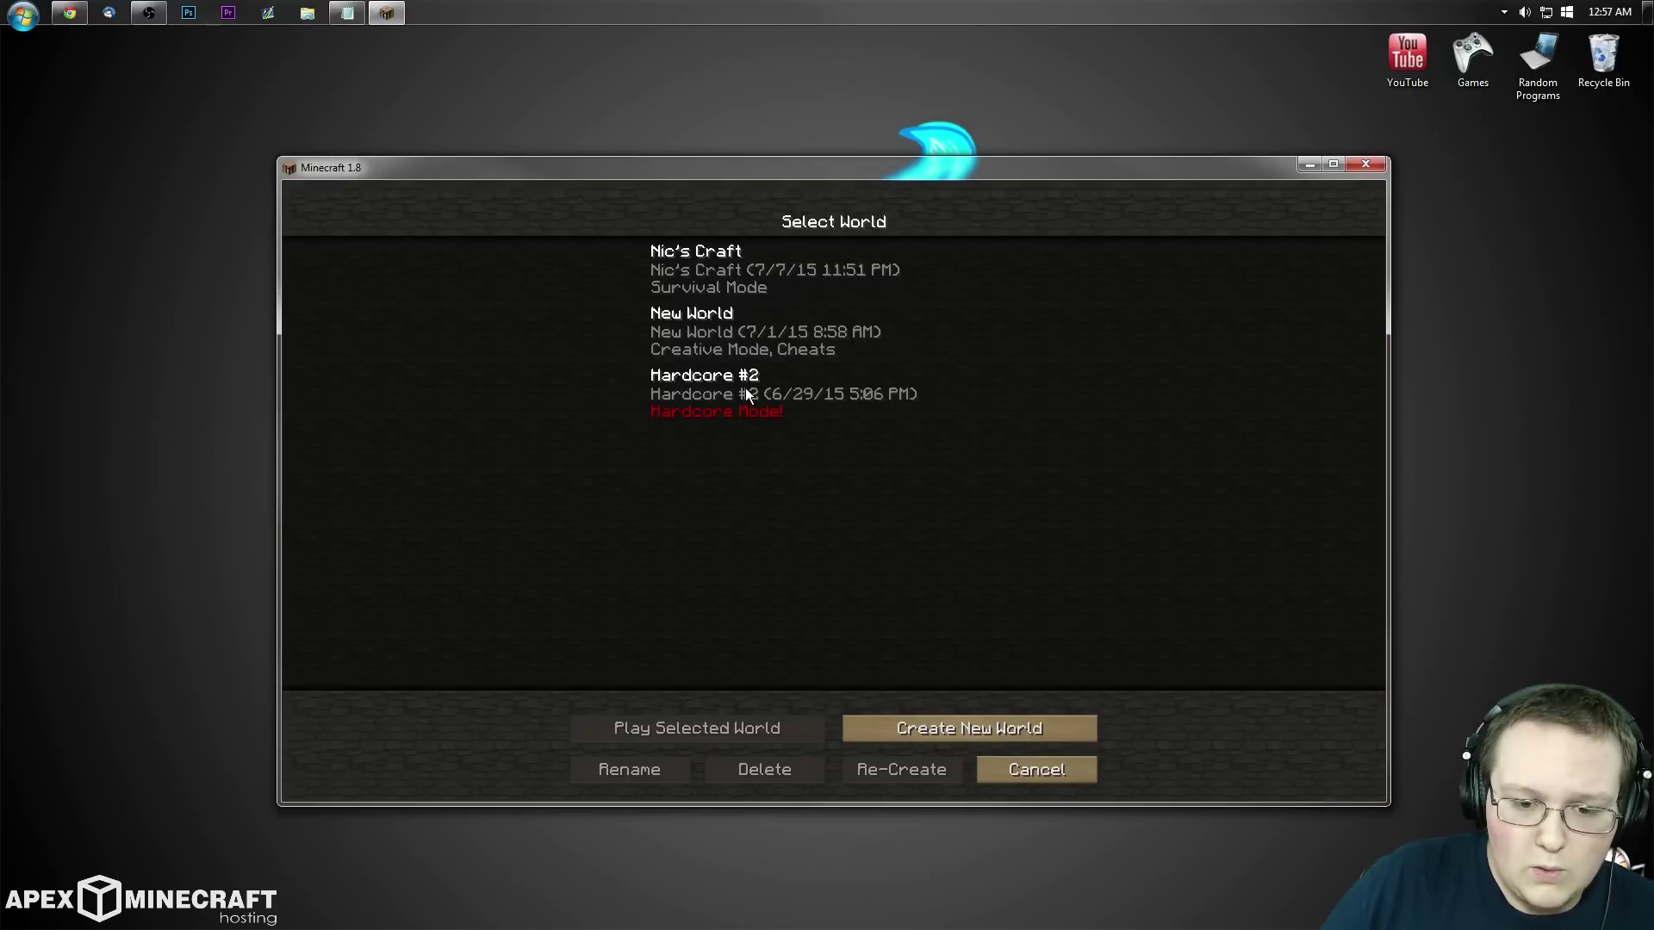
pyautogui.click(927, 728)
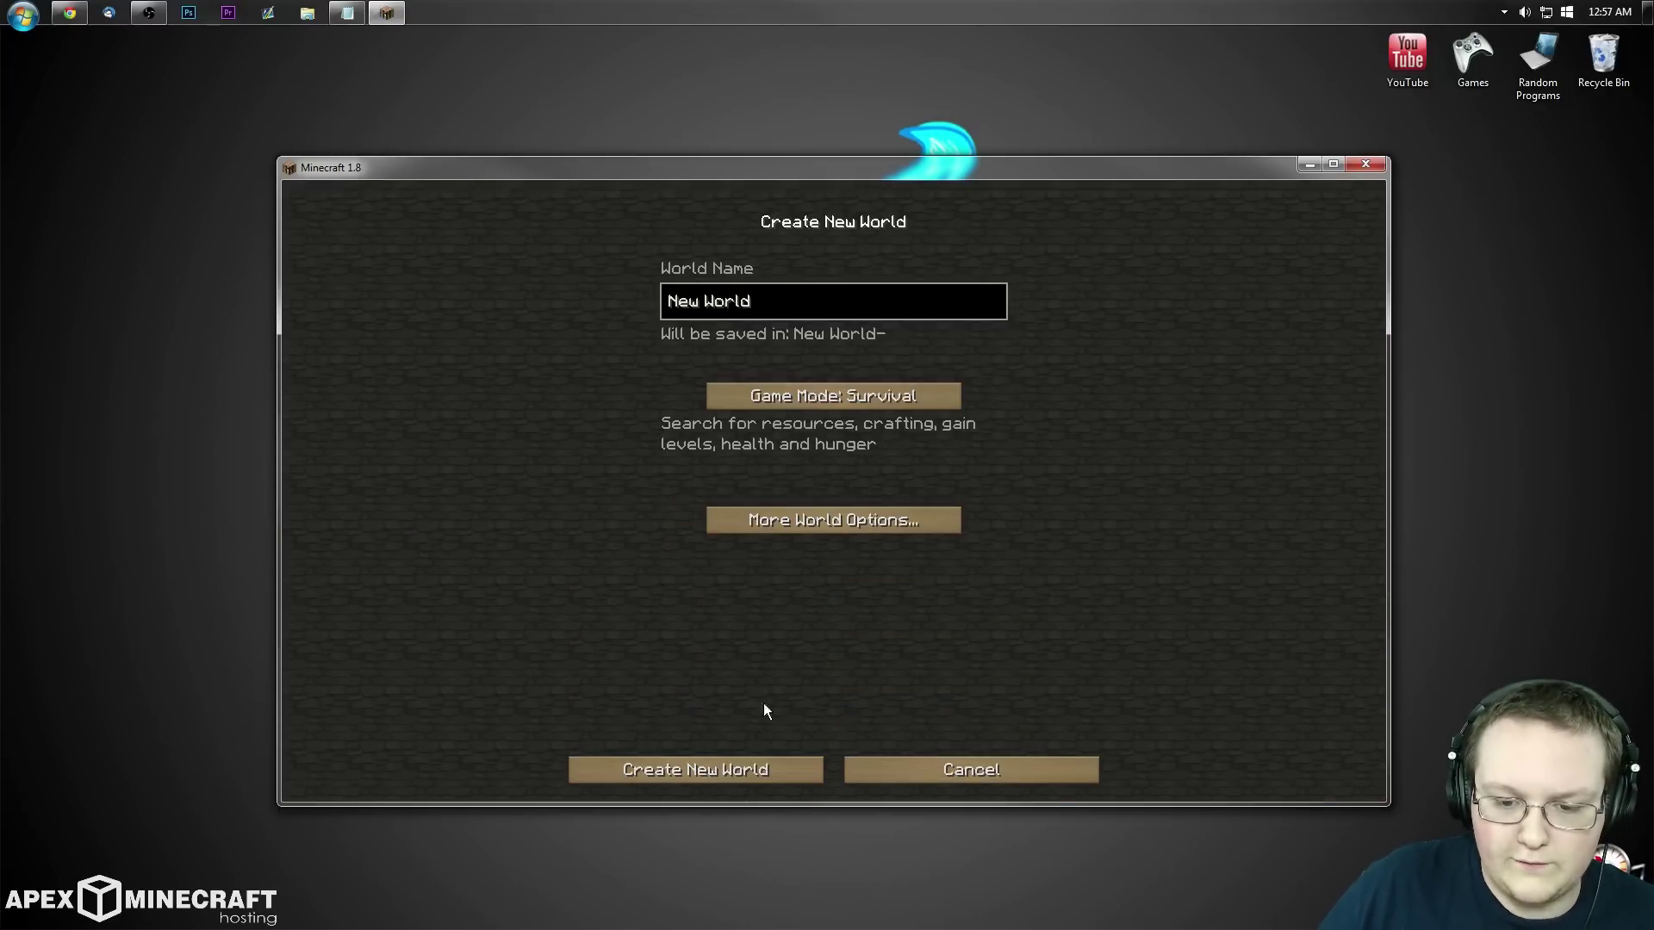
pyautogui.click(692, 762)
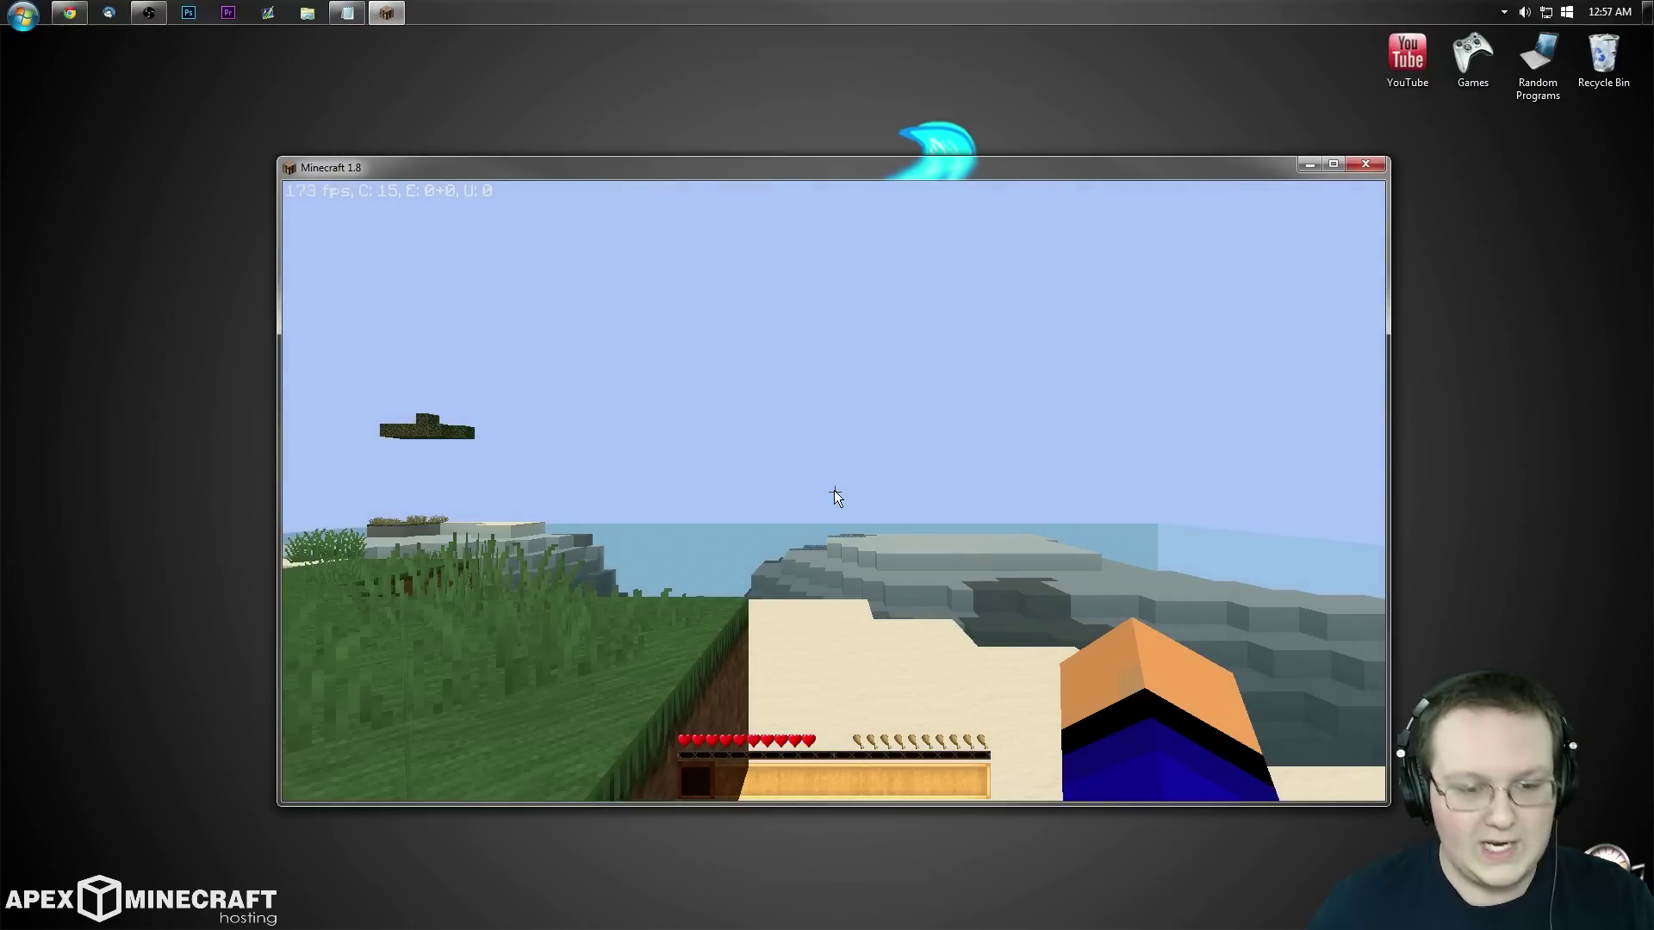
pyautogui.press('e')
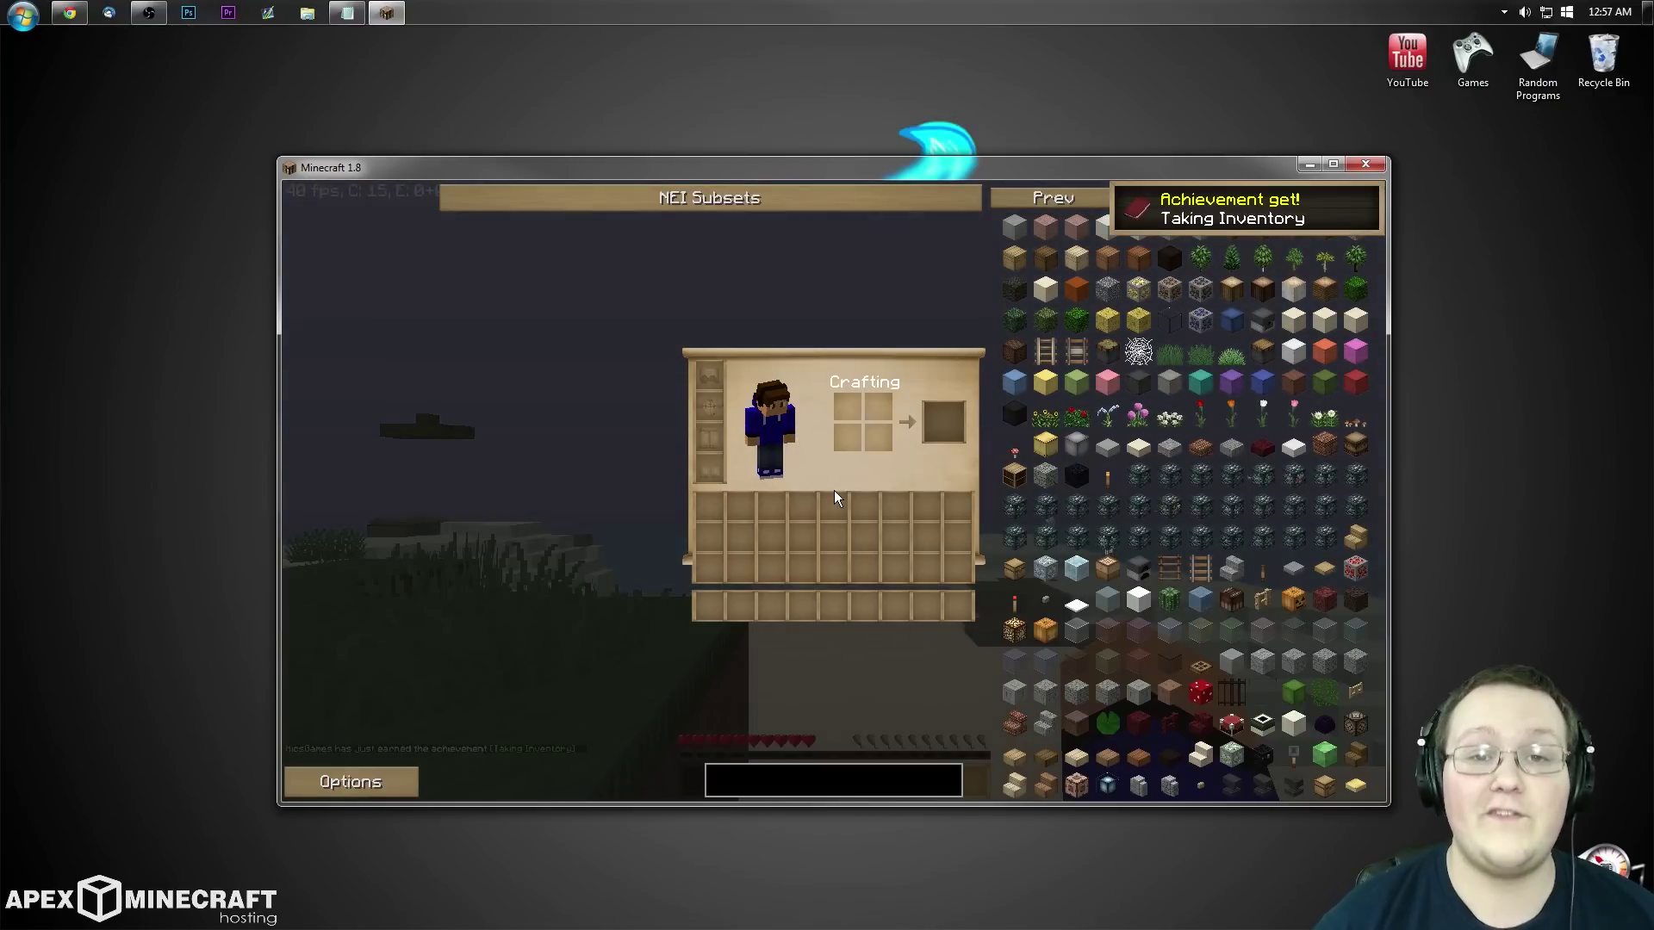